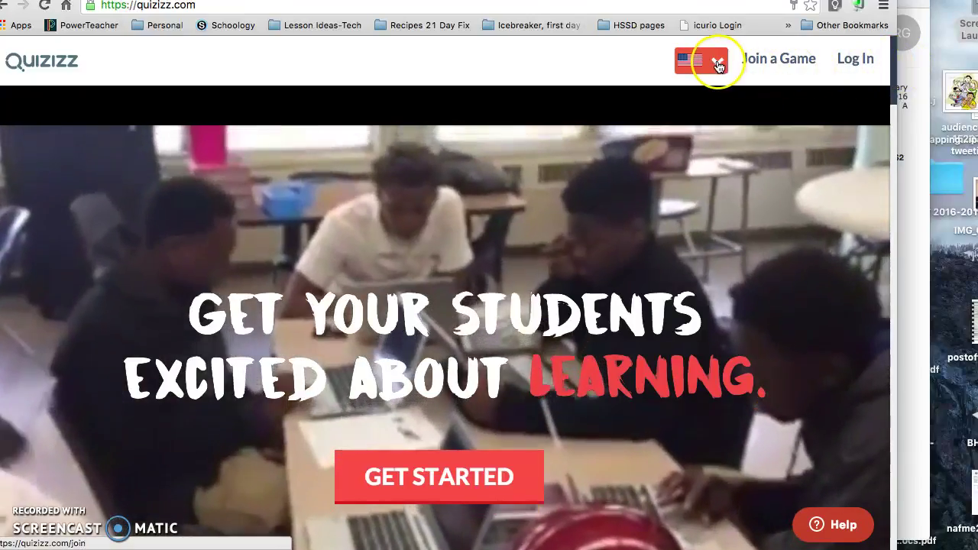
- Open the login page and look over the sign-up form with its user role choices
{"action": "left_click", "coordinate": [718, 66]}
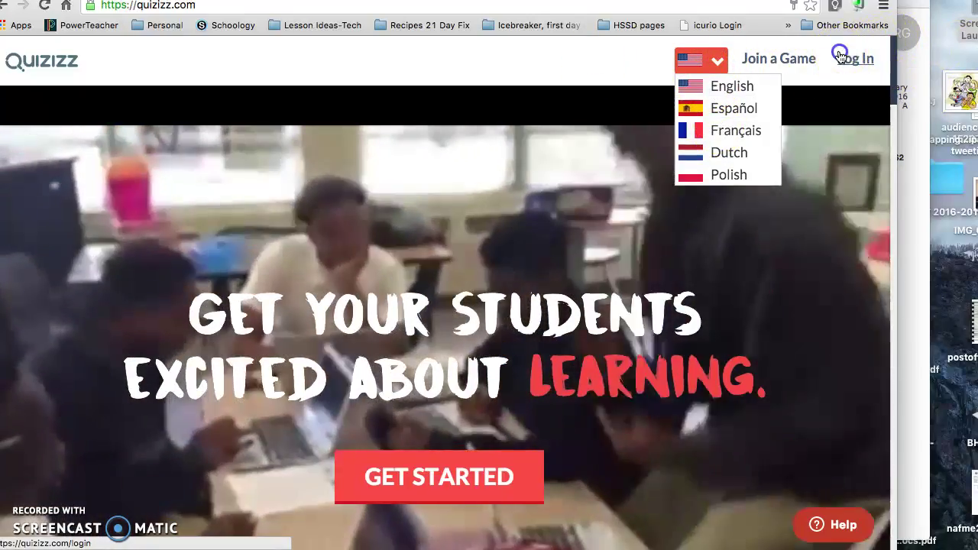
{"action": "left_click", "coordinate": [840, 57]}
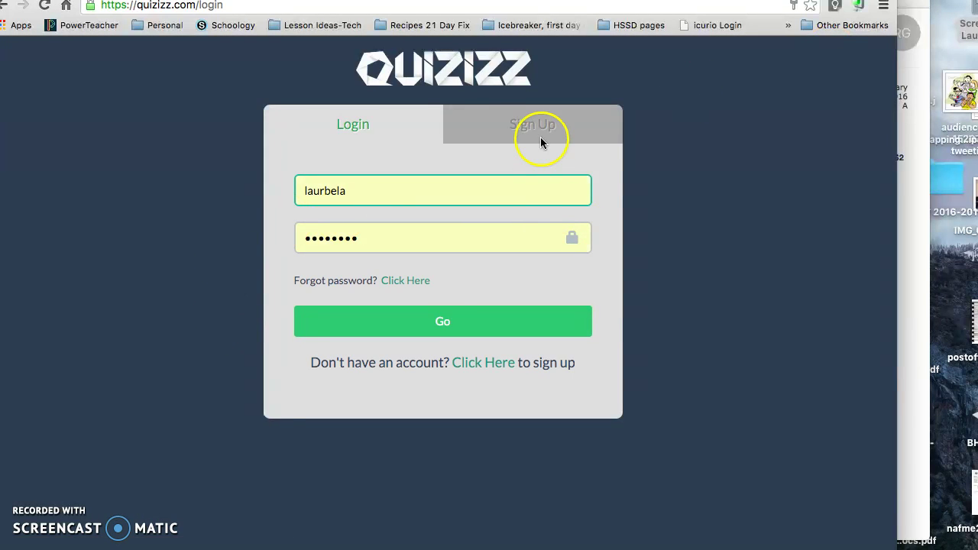
{"action": "left_click", "coordinate": [540, 142]}
{"action": "left_click", "coordinate": [375, 192]}
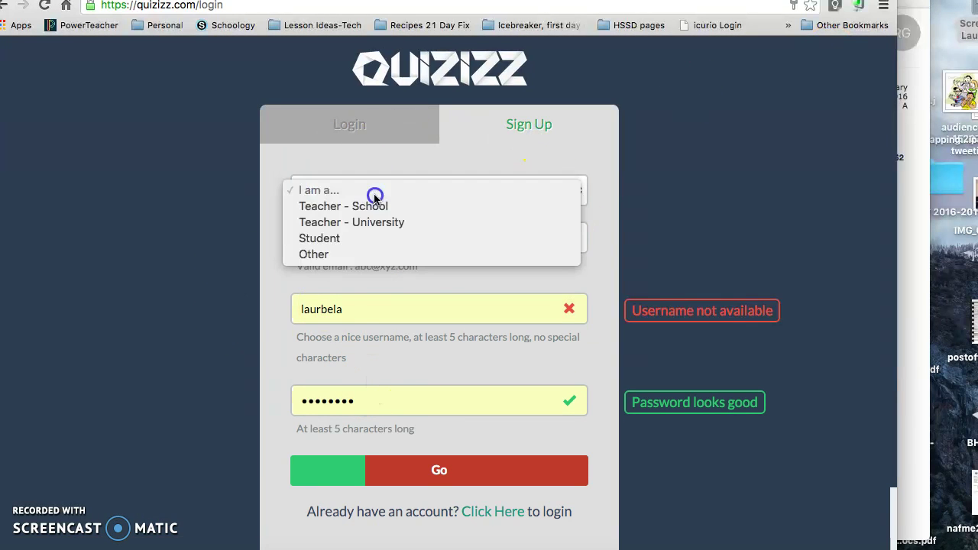
{"action": "left_click", "coordinate": [473, 145]}
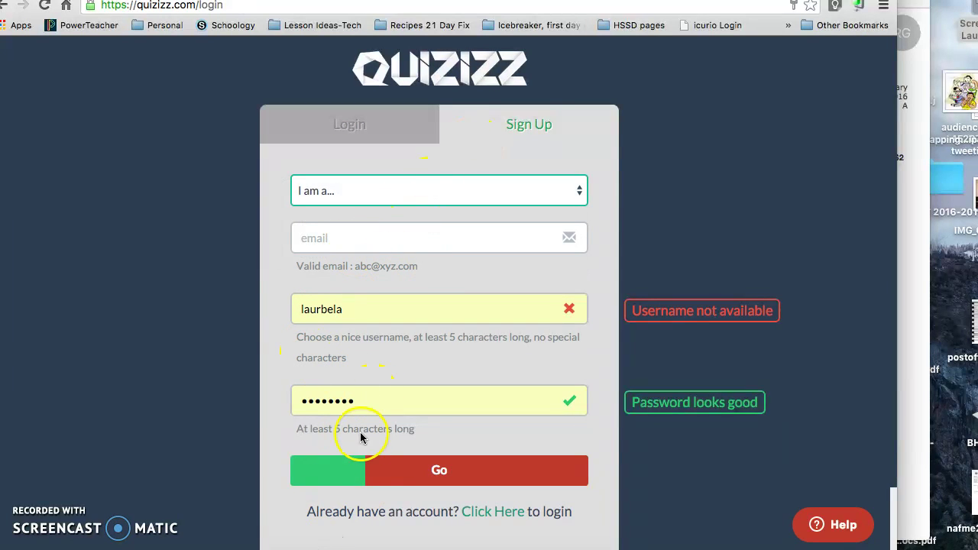
- Return to the login form and log in with the prefilled credentials
{"action": "left_click", "coordinate": [330, 135]}
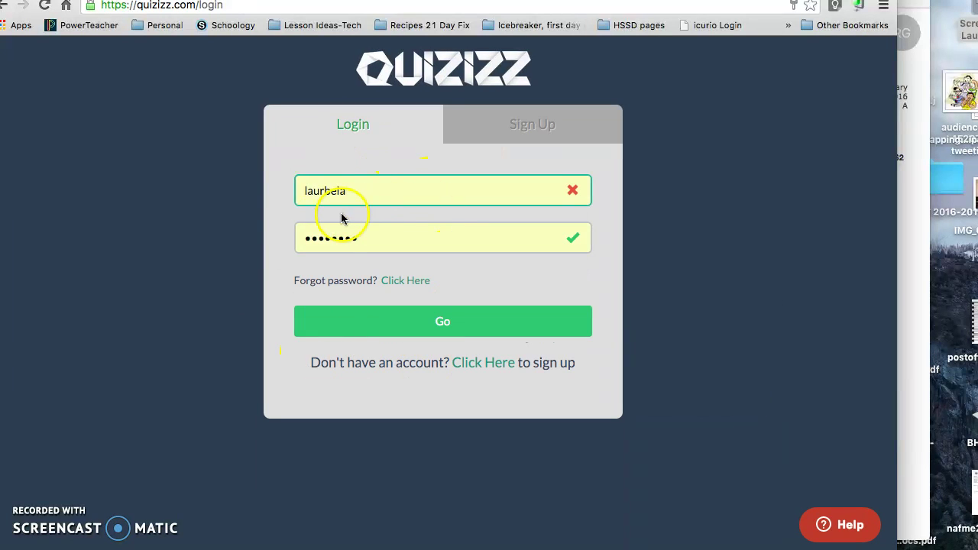
{"action": "left_click", "coordinate": [346, 324]}
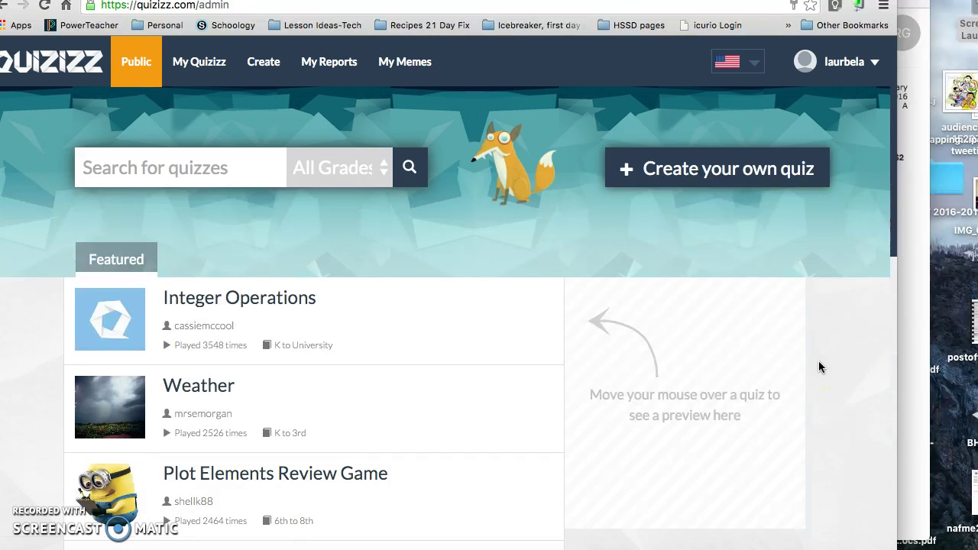
- Look through the featured public quizzes and their question previews
{"action": "left_click", "coordinate": [401, 438]}
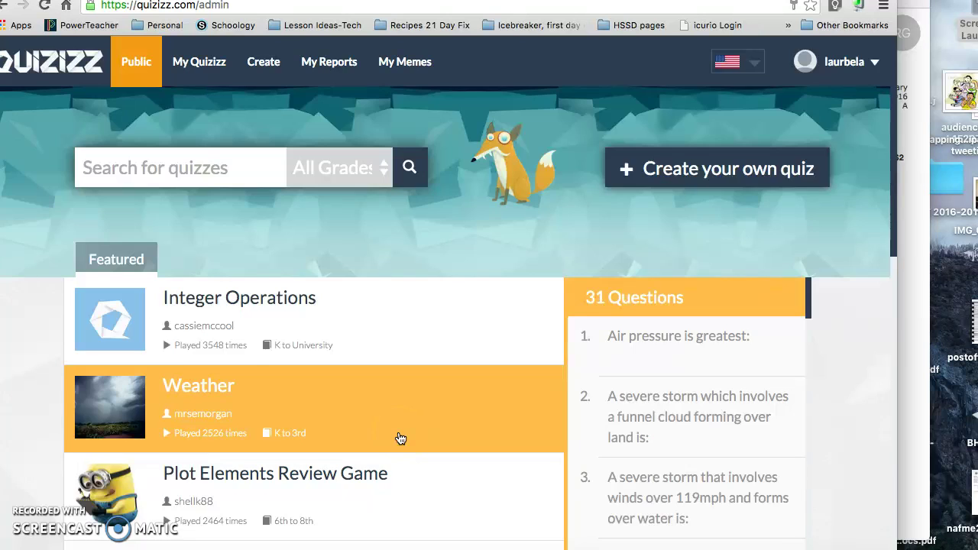
{"action": "scroll", "coordinate": [400, 436], "scroll_direction": "down", "scroll_amount": 3}
{"action": "scroll", "coordinate": [399, 437], "scroll_direction": "up", "scroll_amount": 3}
{"action": "left_click", "coordinate": [253, 356]}
- Search the public quizzes for "rhythm" across all grades and open the Rhythm/Counting quiz
{"action": "left_click", "coordinate": [149, 153]}
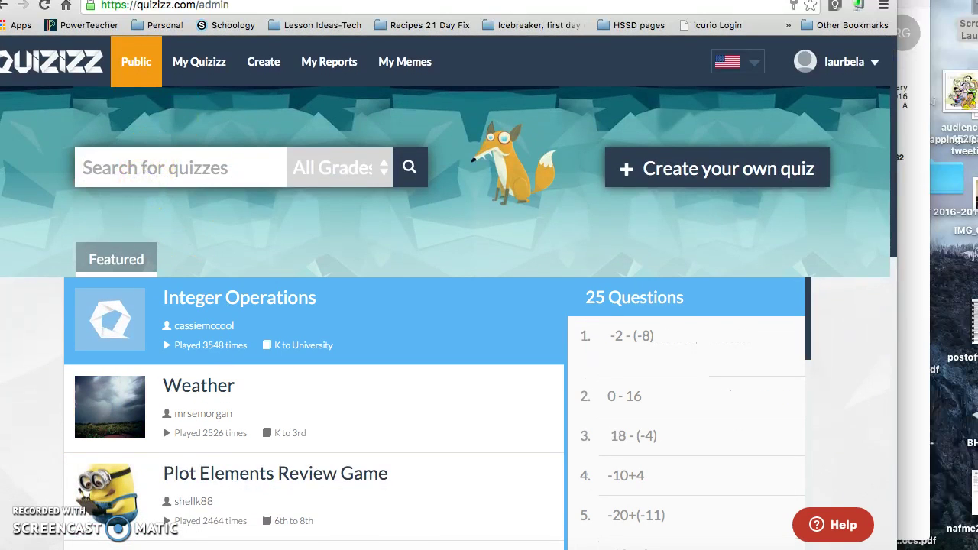
{"action": "left_click", "coordinate": [410, 167]}
{"action": "left_click", "coordinate": [313, 318]}
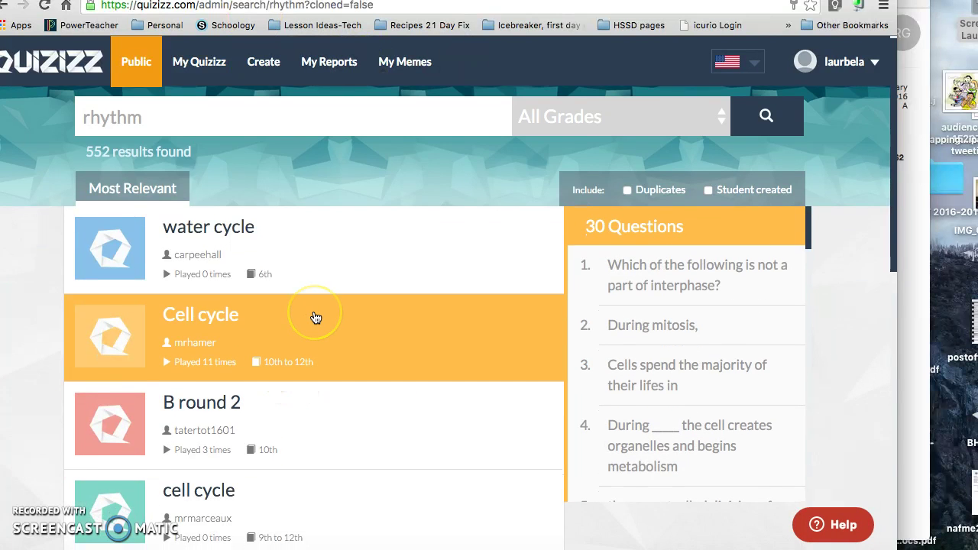
{"action": "scroll", "coordinate": [313, 318], "scroll_direction": "down", "scroll_amount": 5}
{"action": "scroll", "coordinate": [315, 318], "scroll_direction": "down", "scroll_amount": 6}
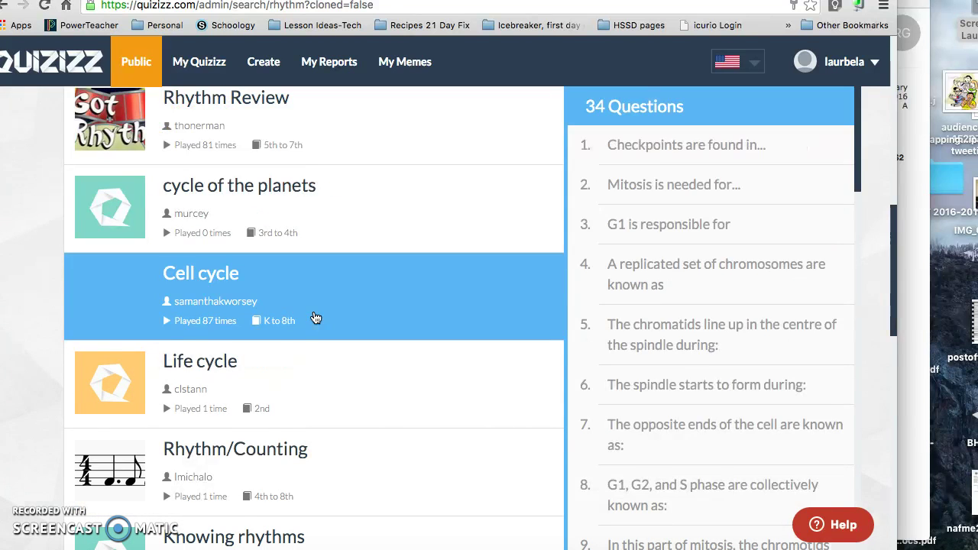
{"action": "left_click", "coordinate": [237, 508]}
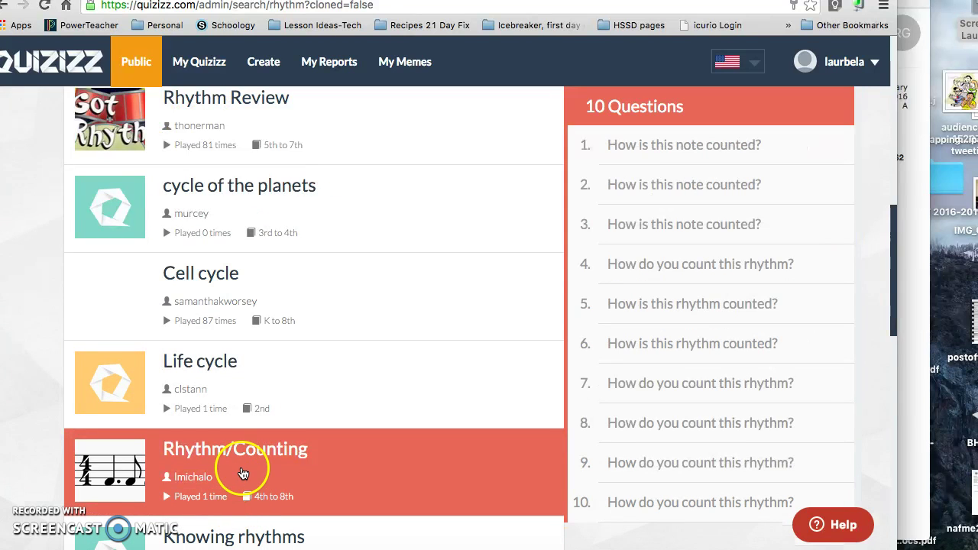
{"action": "left_click", "coordinate": [241, 472]}
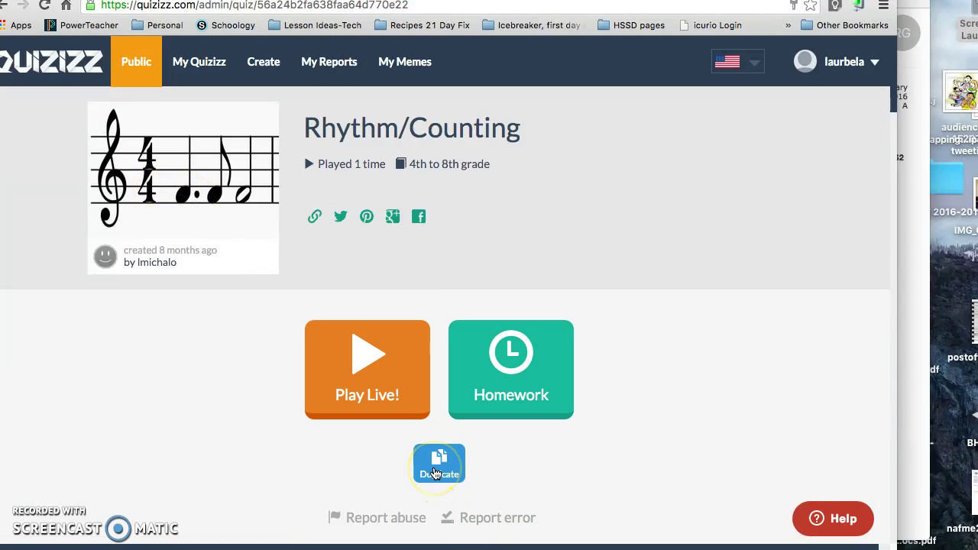
- Duplicate the Rhythm/Counting quiz into the account's own quizzes
{"action": "left_click", "coordinate": [214, 168]}
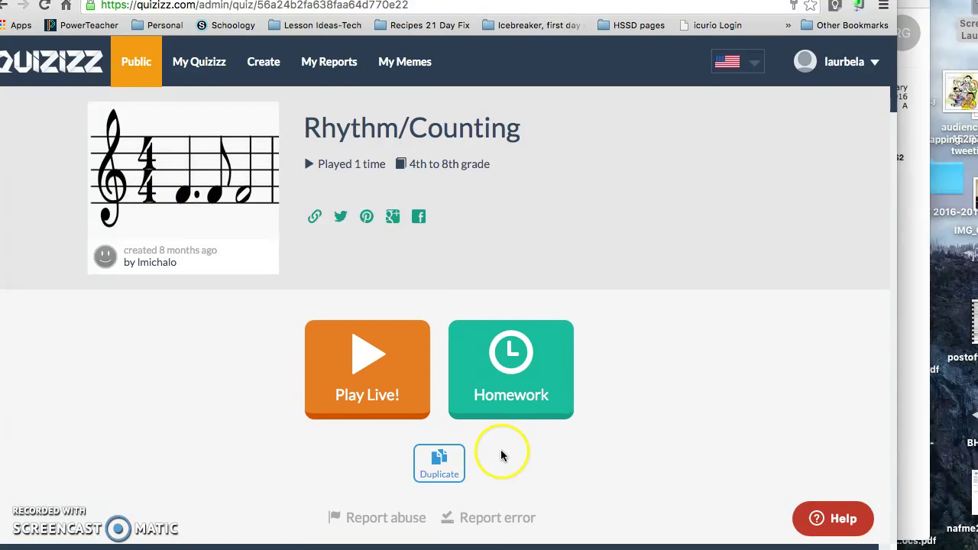
{"action": "left_click", "coordinate": [438, 469]}
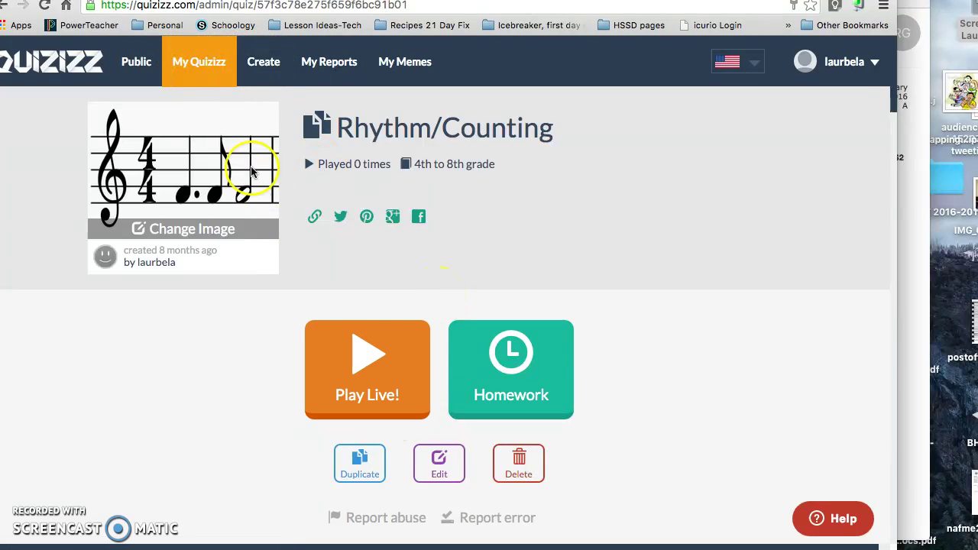
- Find the duplicated Rhythm/Counting quiz in the account's own quiz collection and open it for editing
{"action": "left_click", "coordinate": [211, 62]}
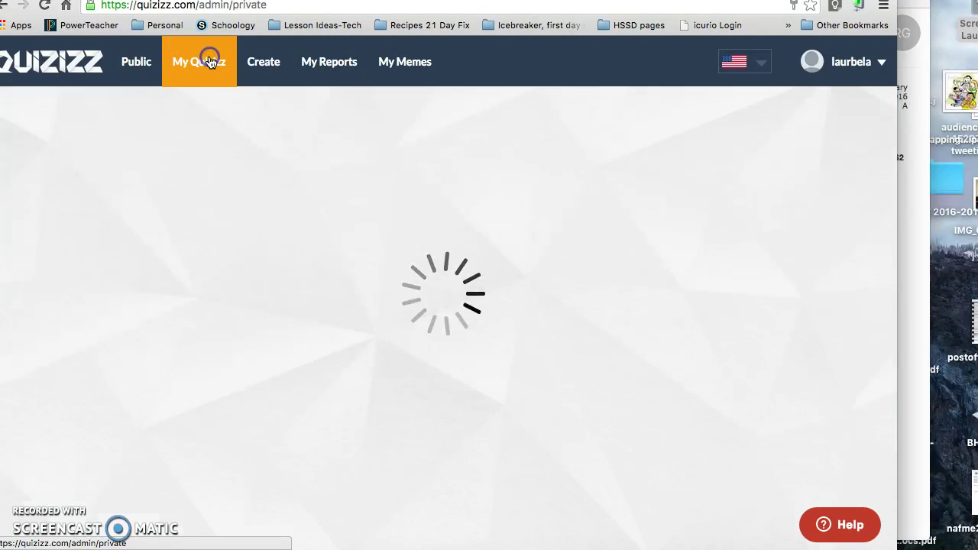
{"action": "scroll", "coordinate": [153, 400], "scroll_direction": "down", "scroll_amount": 5}
{"action": "scroll", "coordinate": [152, 400], "scroll_direction": "down", "scroll_amount": 1}
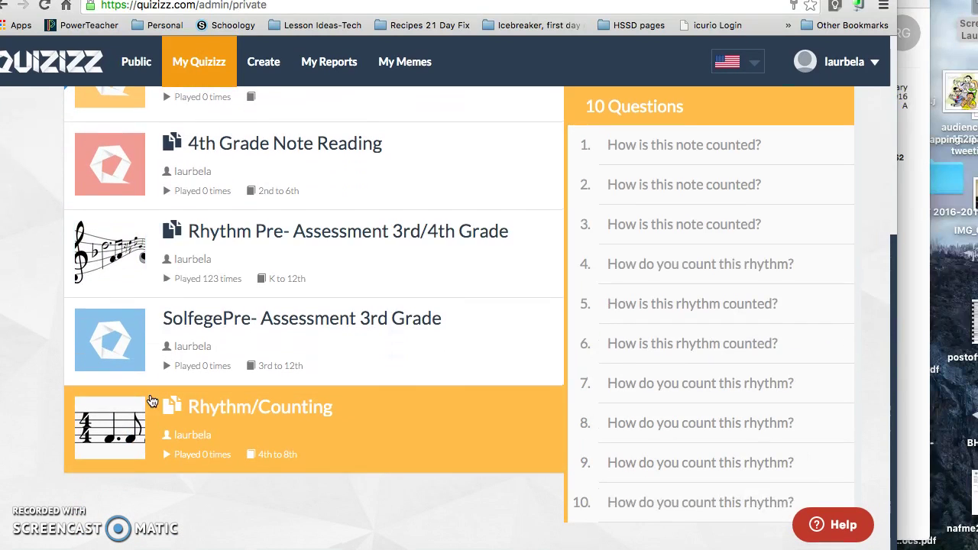
{"action": "left_click", "coordinate": [227, 430]}
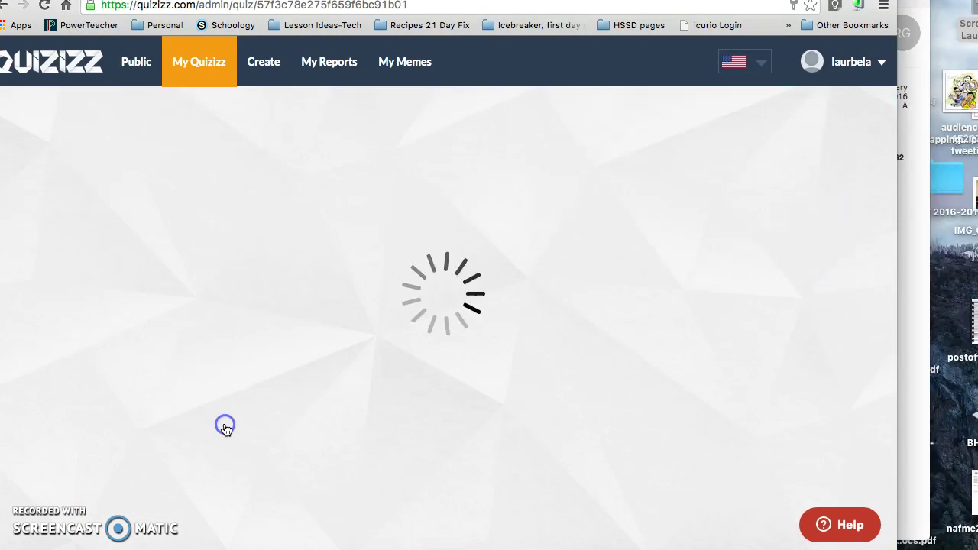
{"action": "left_click", "coordinate": [448, 464]}
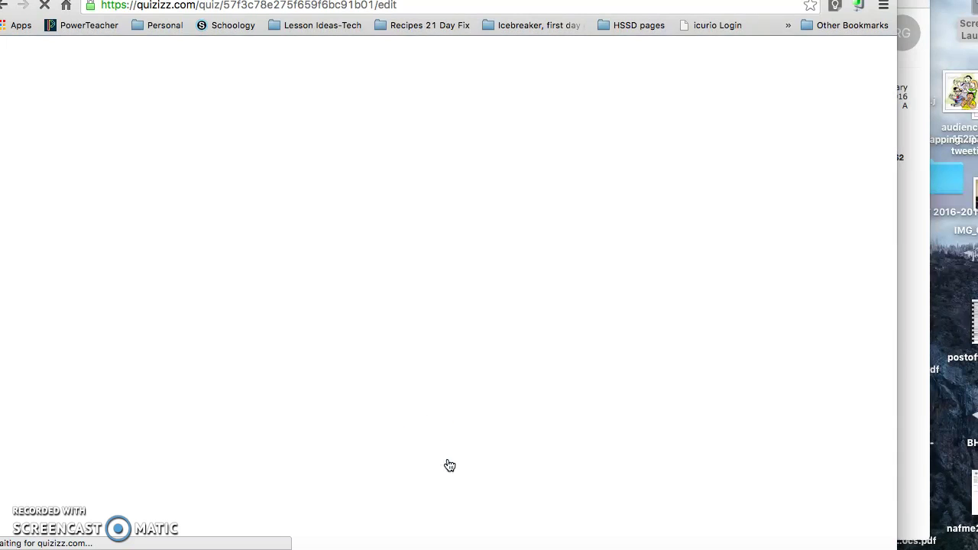
- Examine the quiz editor and its question search, dismissing the search tip and closing the search again
{"action": "left_click", "coordinate": [291, 295]}
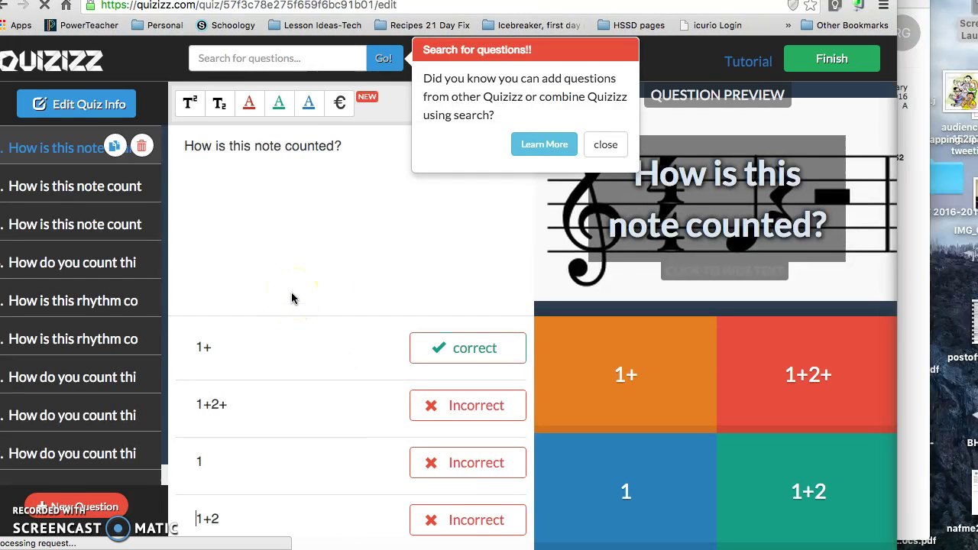
{"action": "left_click", "coordinate": [107, 510]}
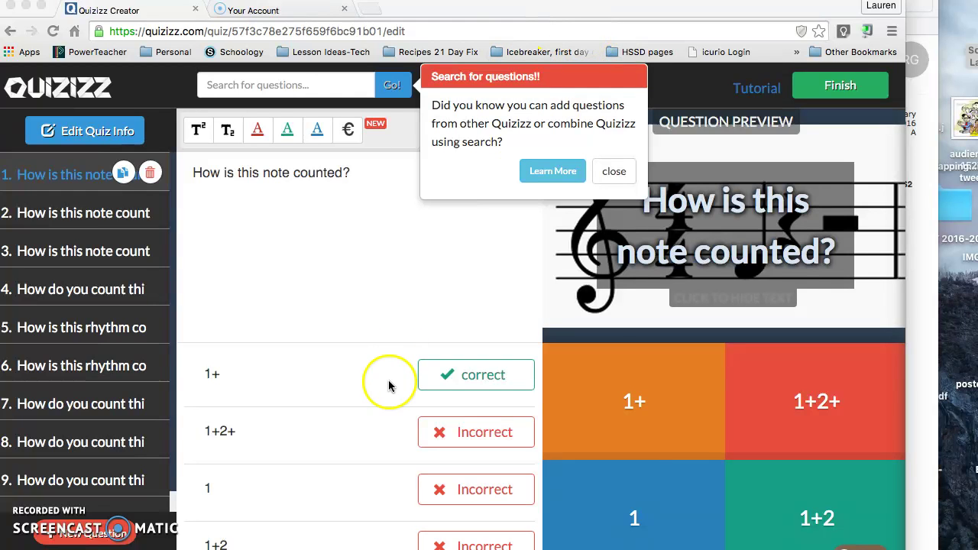
{"action": "left_click", "coordinate": [806, 213]}
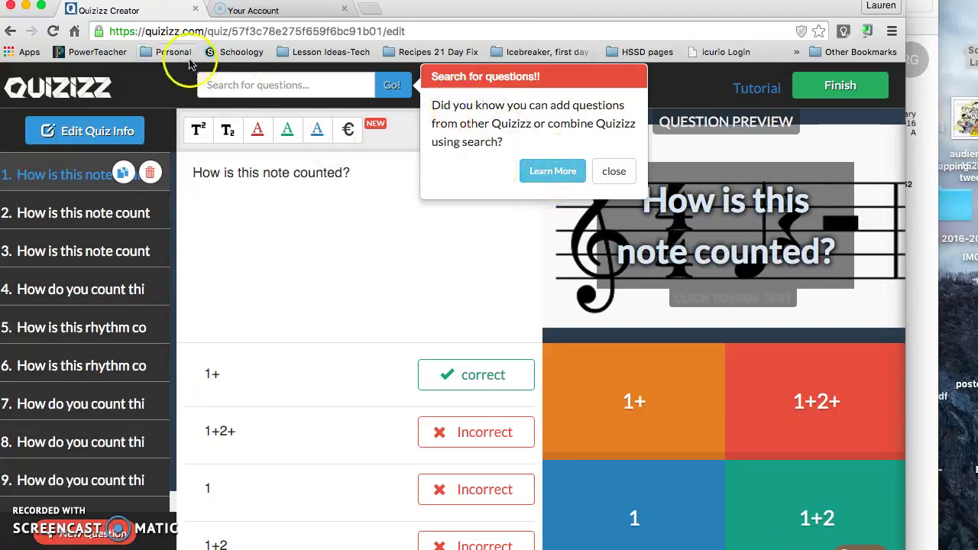
{"action": "left_click", "coordinate": [240, 84]}
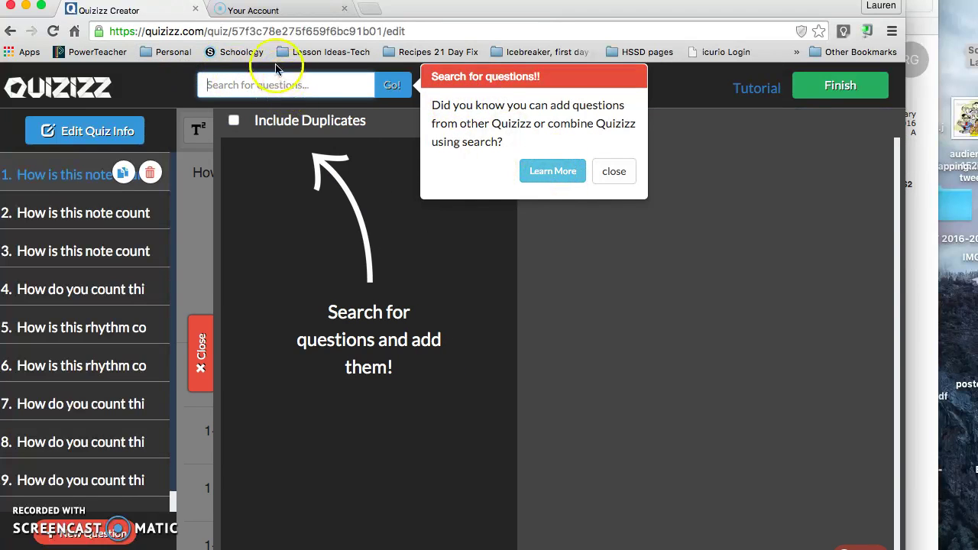
{"action": "left_click", "coordinate": [615, 170]}
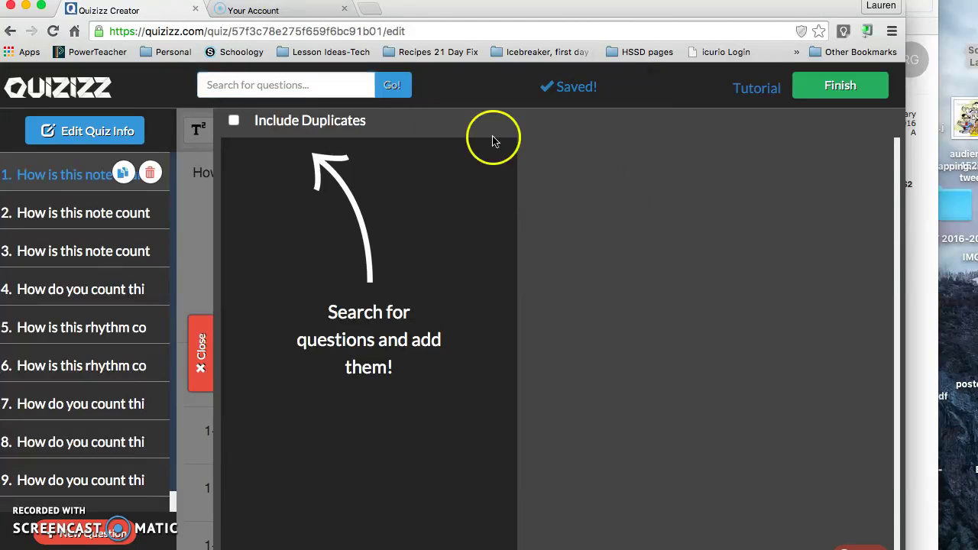
{"action": "left_click", "coordinate": [334, 86]}
{"action": "left_click", "coordinate": [199, 223]}
{"action": "left_click", "coordinate": [203, 348]}
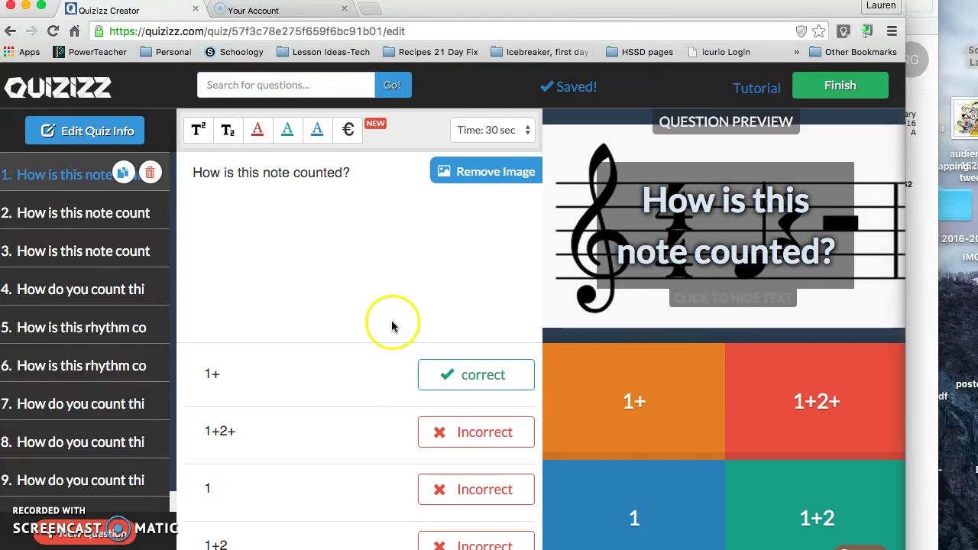
- Hide the question text over the image in the first question's preview and review its answers
{"action": "left_click", "coordinate": [747, 223]}
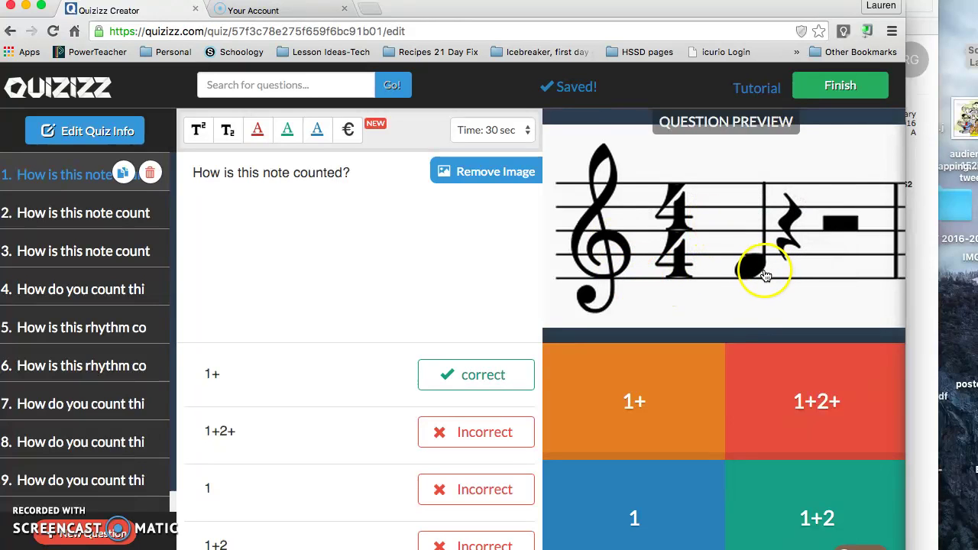
{"action": "scroll", "coordinate": [324, 407], "scroll_direction": "down", "scroll_amount": 1}
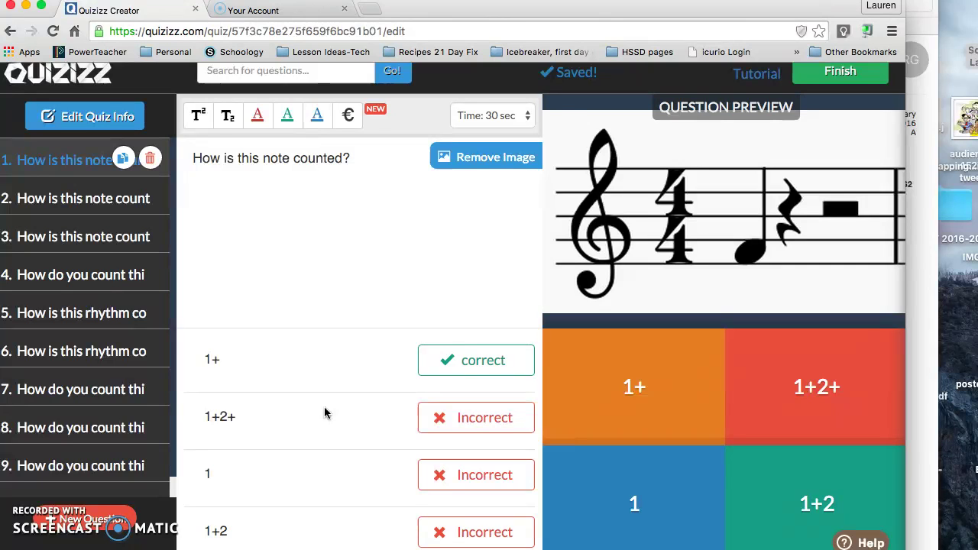
{"action": "scroll", "coordinate": [324, 412], "scroll_direction": "up", "scroll_amount": 1}
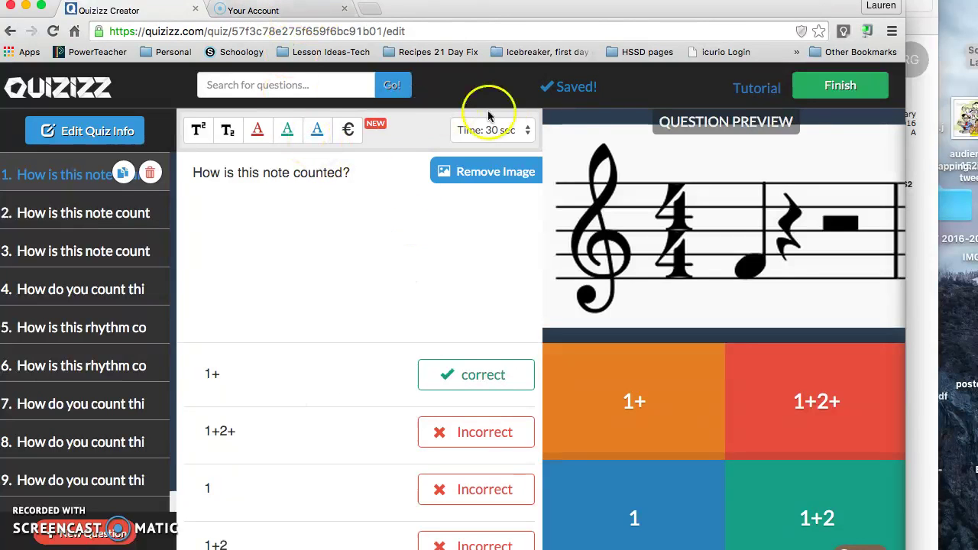
- Leave the duplicated quiz, start a new quiz and set FullSizeRender 6.jpg as its quiz image
{"action": "left_click", "coordinate": [11, 33]}
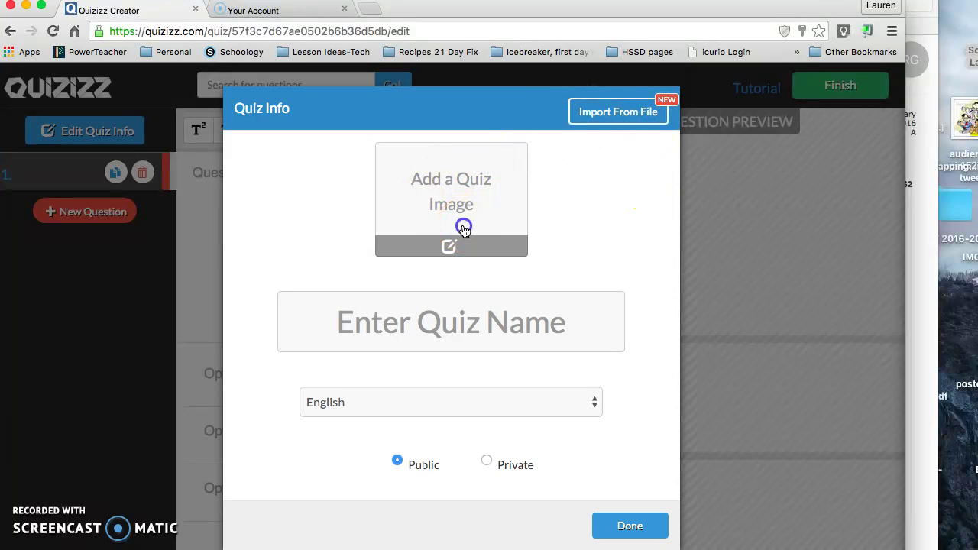
{"action": "left_click", "coordinate": [464, 231]}
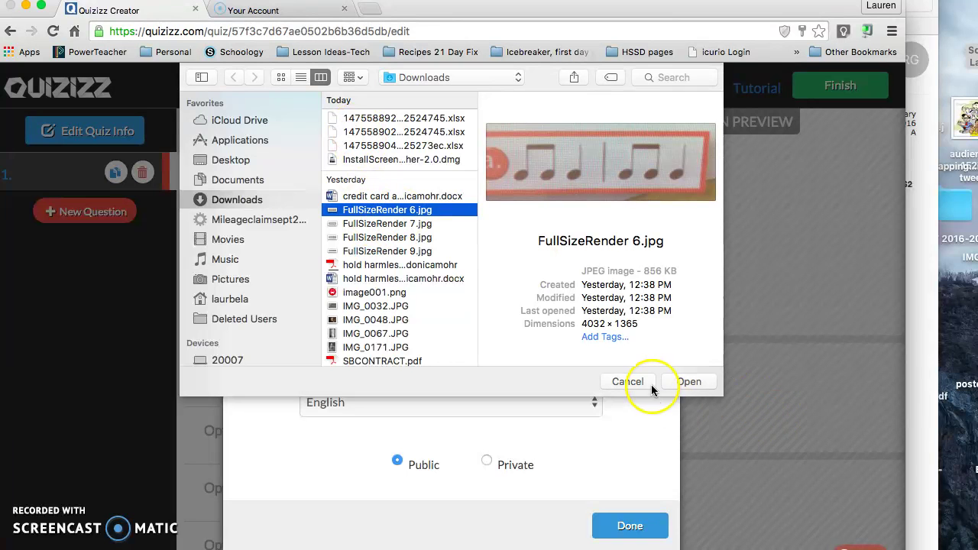
{"action": "left_click", "coordinate": [687, 382]}
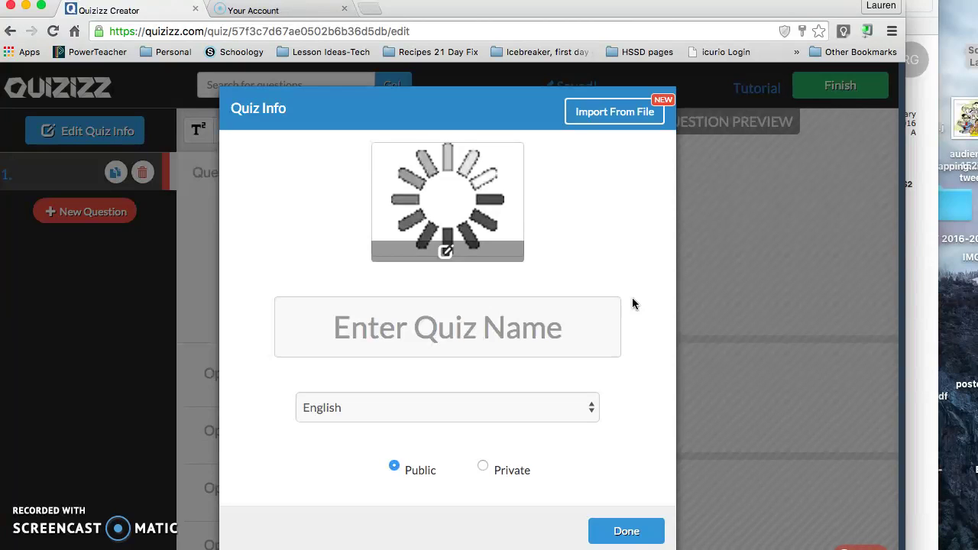
- Name the new quiz "Screen Cast Test"
{"action": "left_click", "coordinate": [421, 336]}
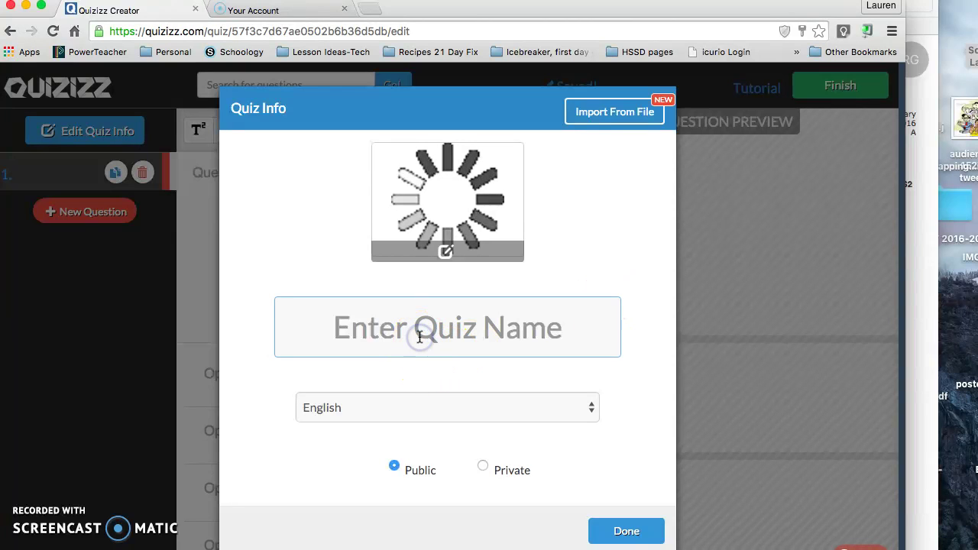
{"action": "type", "text": "T"}
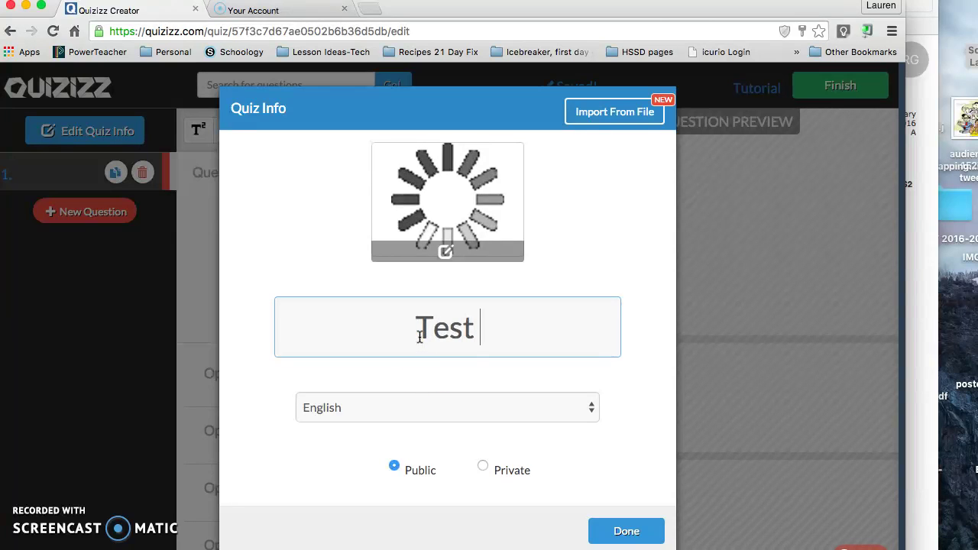
{"action": "type", "text": "est"}
{"action": "key", "text": "BackSpace"}
{"action": "key", "text": "BackSpace"}
{"action": "key", "text": "BackSpace"}
{"action": "key", "text": "BackSpace"}
{"action": "type", "text": "Scree"}
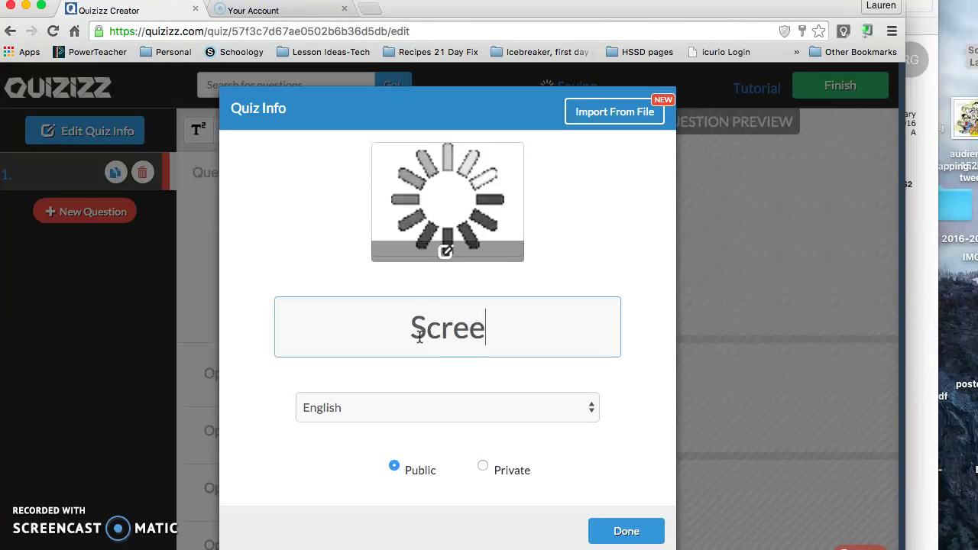
{"action": "type", "text": "n Cast Test"}
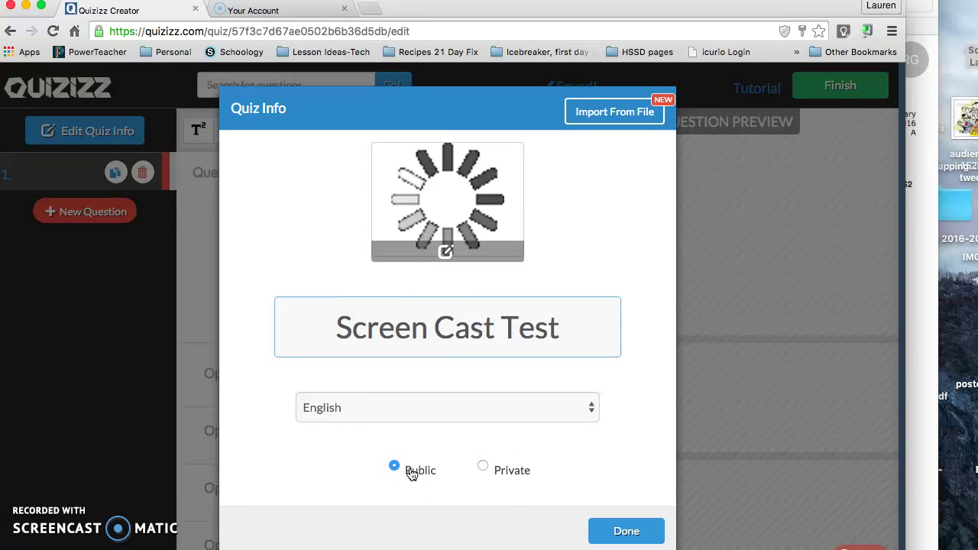
{"action": "left_click", "coordinate": [505, 474]}
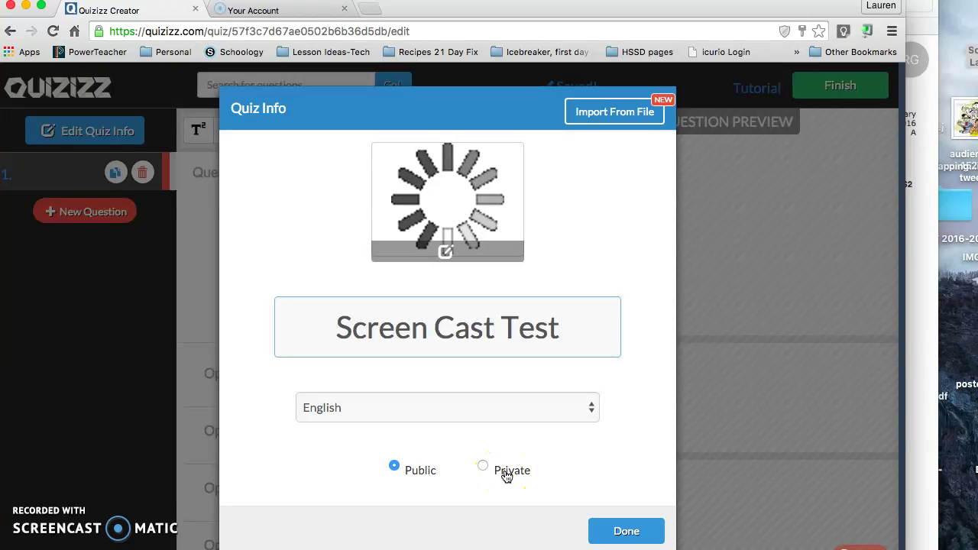
- Make the new quiz private and finish its quiz info
{"action": "left_click", "coordinate": [505, 473]}
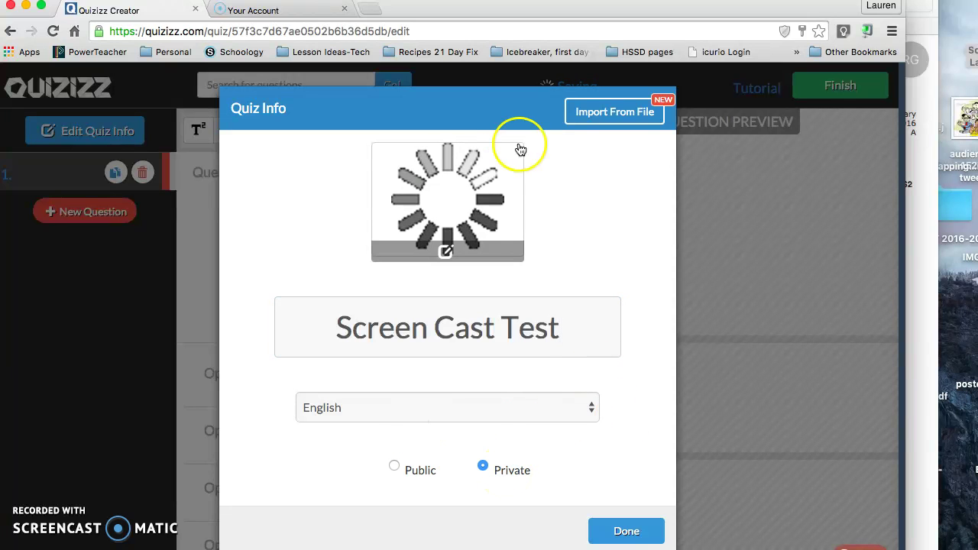
{"action": "left_click", "coordinate": [626, 531]}
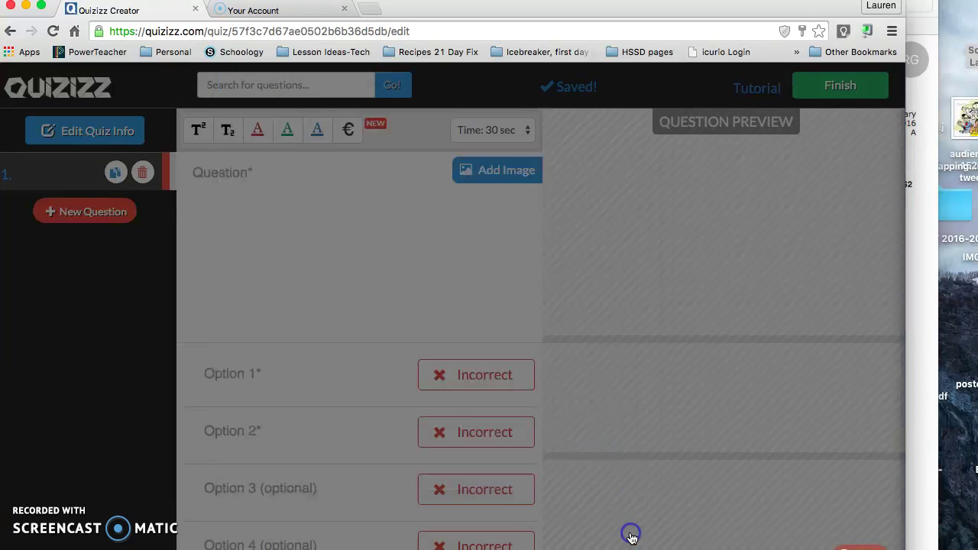
- Enter "What is the picture of" as the first question's text and open its image upload
{"action": "left_click", "coordinate": [482, 263]}
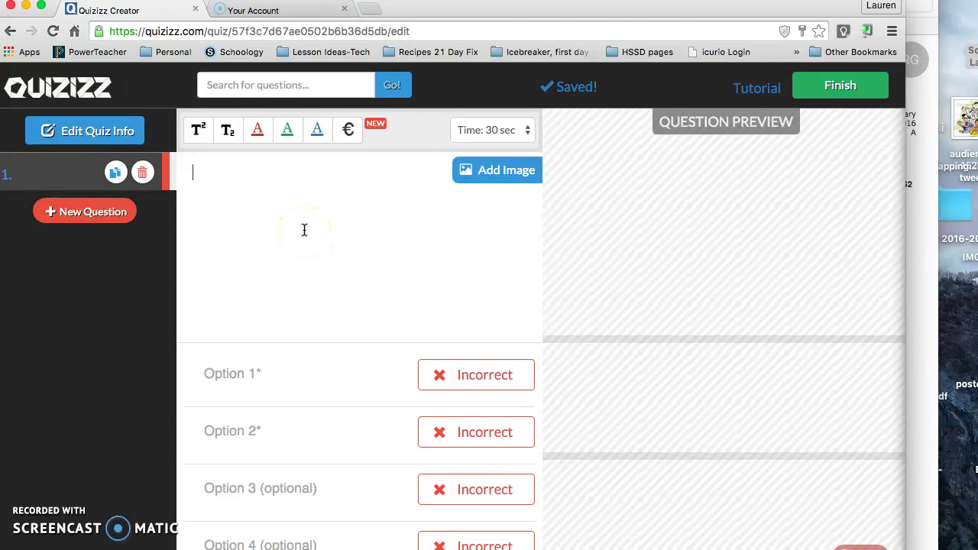
{"action": "type", "text": "What is "}
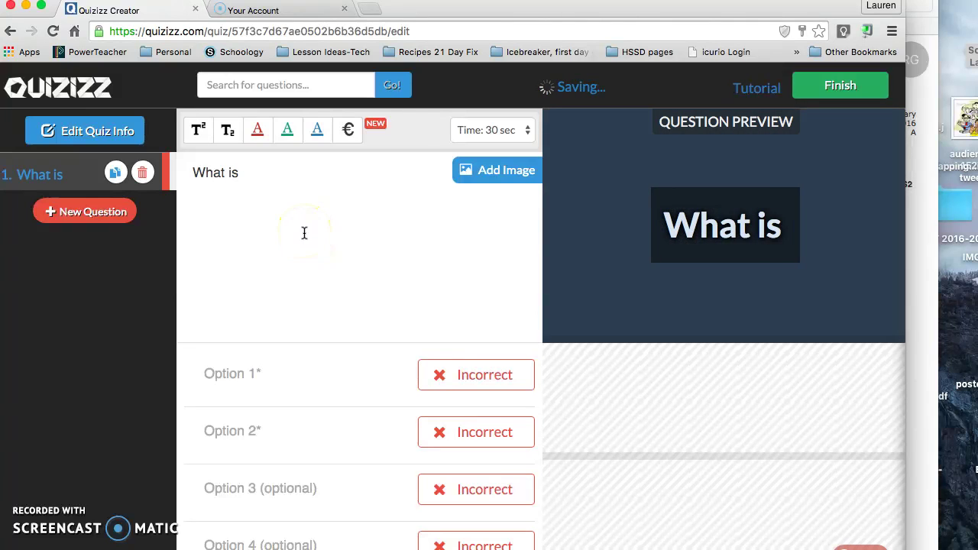
{"action": "type", "text": "the pictur"}
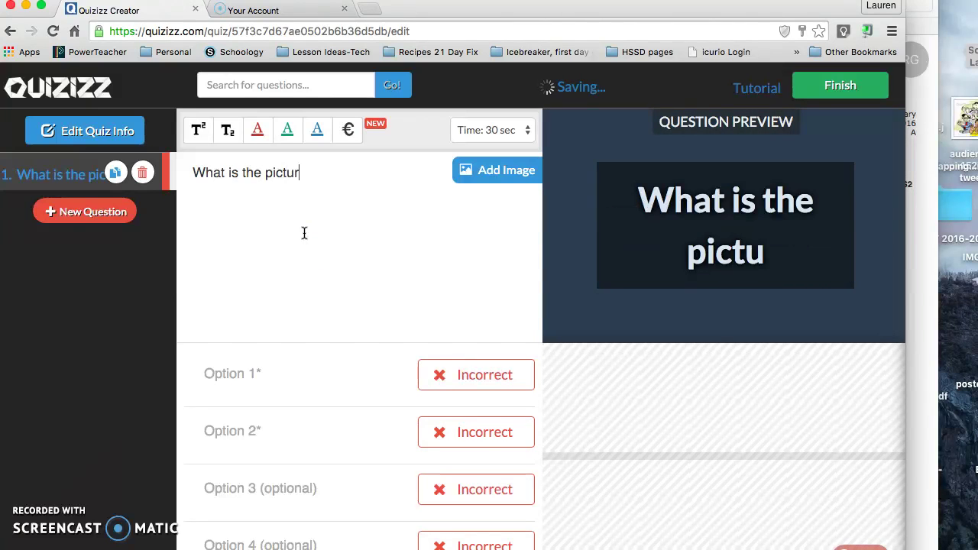
{"action": "type", "text": "e of"}
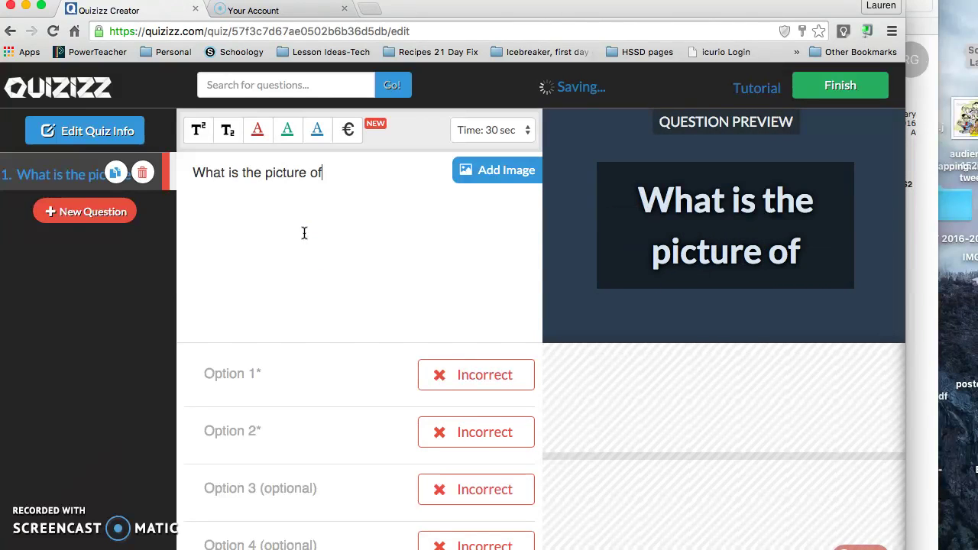
{"action": "left_click", "coordinate": [501, 178]}
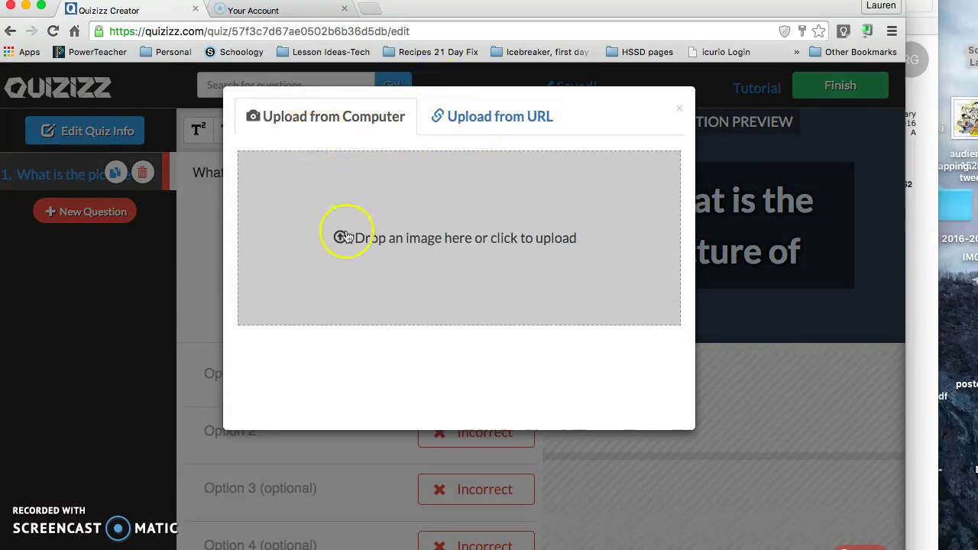
- In the other browser tab, search the web for "tree" and open the green tree picture from weknowyourdreams.com
{"action": "left_click", "coordinate": [321, 13]}
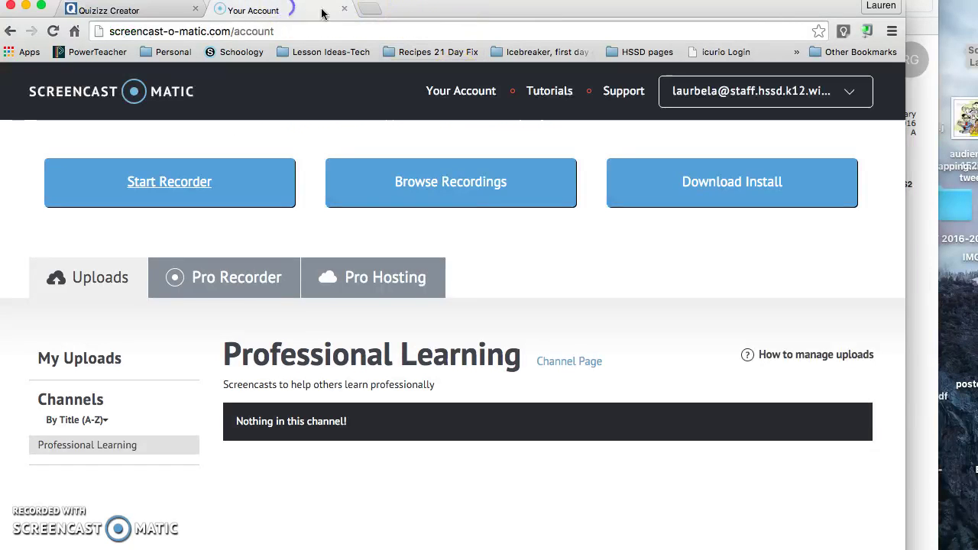
{"action": "left_click", "coordinate": [364, 28]}
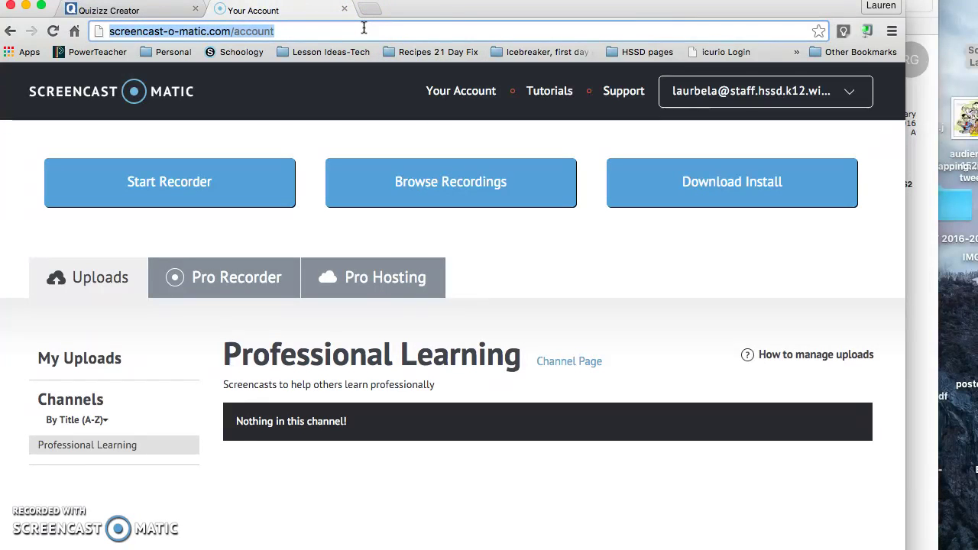
{"action": "type", "text": "tre"}
{"action": "key", "text": "Return"}
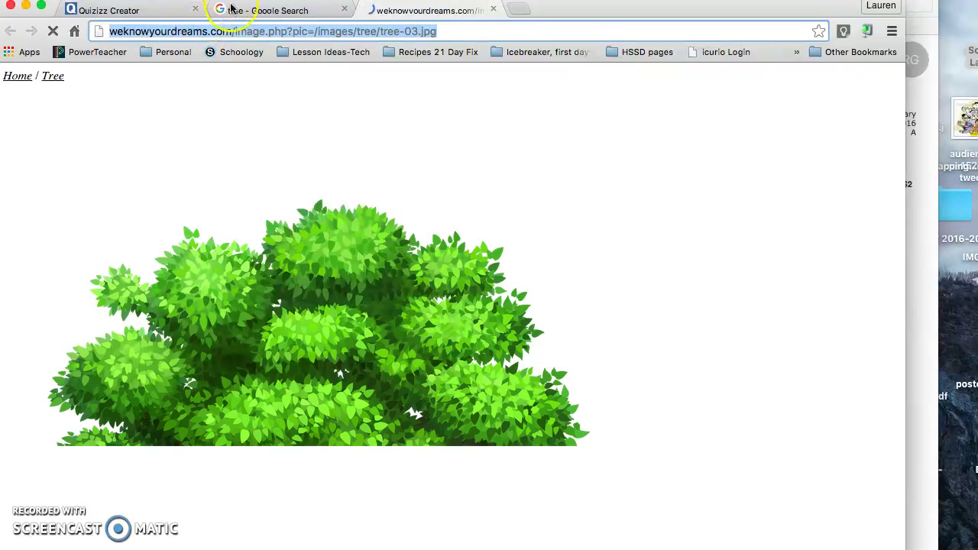
{"action": "left_click", "coordinate": [134, 10]}
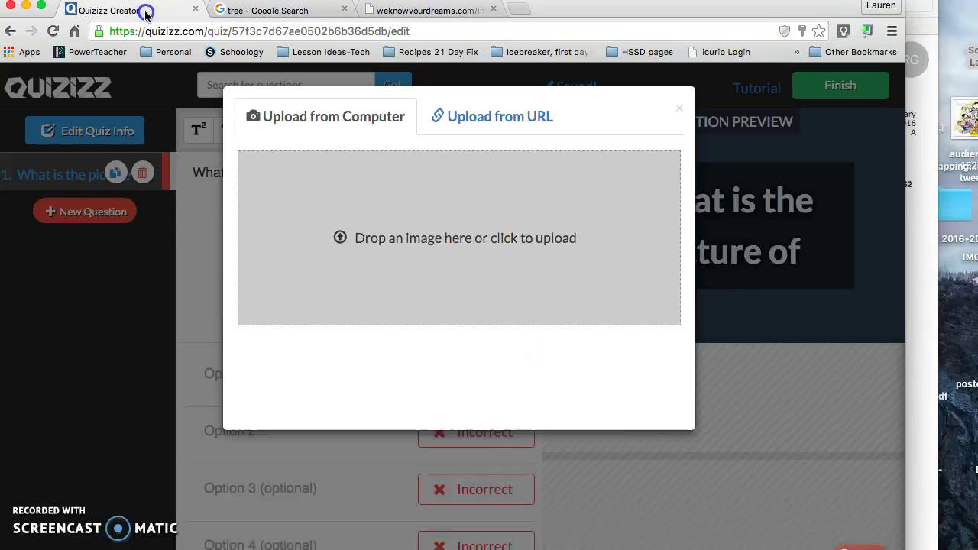
{"action": "left_click", "coordinate": [527, 120]}
{"action": "left_click", "coordinate": [395, 169]}
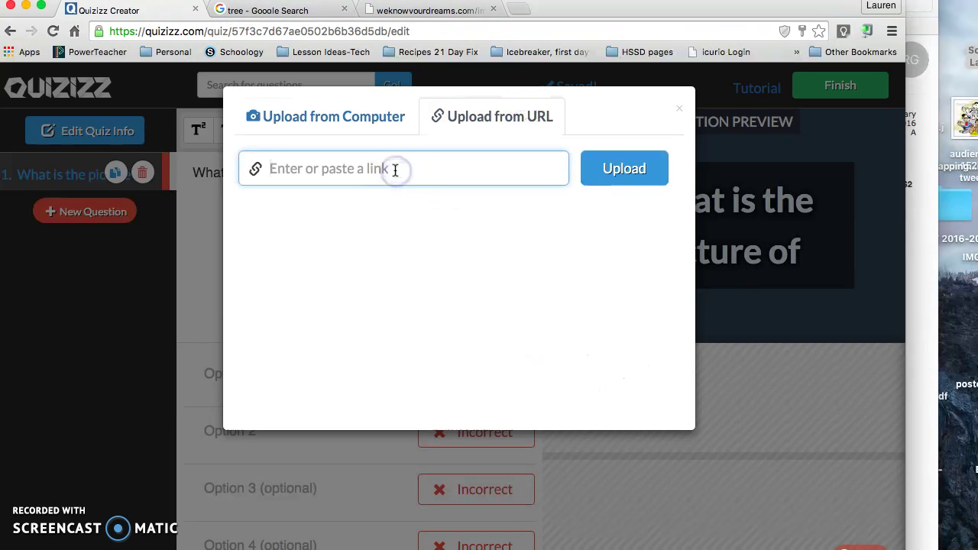
{"action": "type", "text": "http://weknowyourdreams.com/image.php?pic=/images/tree/tree-03.jpg"}
{"action": "left_click", "coordinate": [622, 172]}
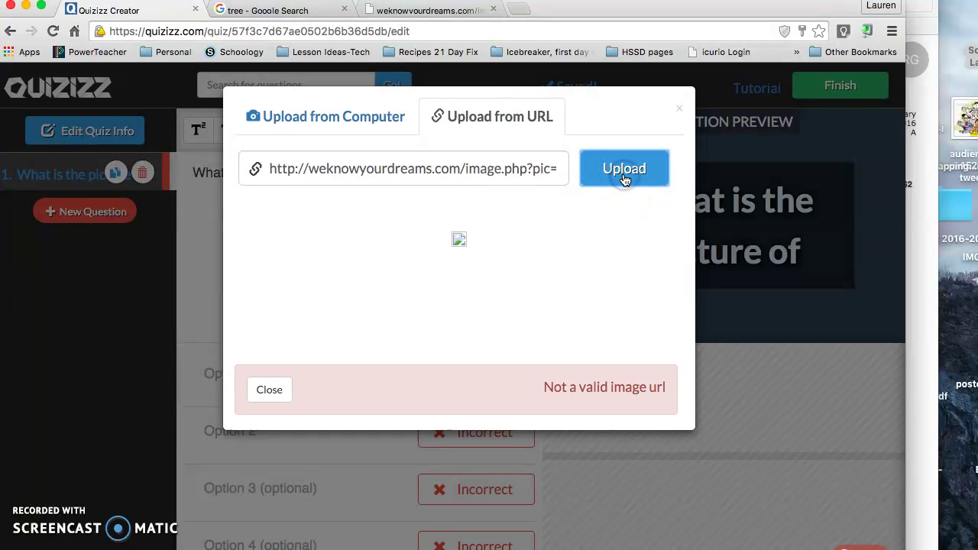
{"action": "left_click", "coordinate": [510, 178]}
{"action": "key", "text": "super+a"}
{"action": "key", "text": "BackSpace"}
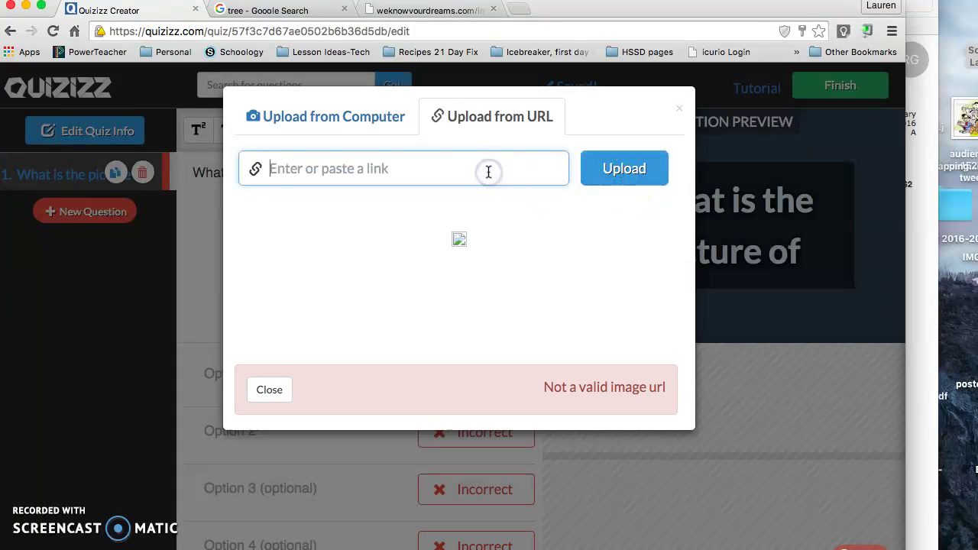
- Return to the tree image results, visit the picture's source page and copy its address
{"action": "left_click", "coordinate": [443, 11]}
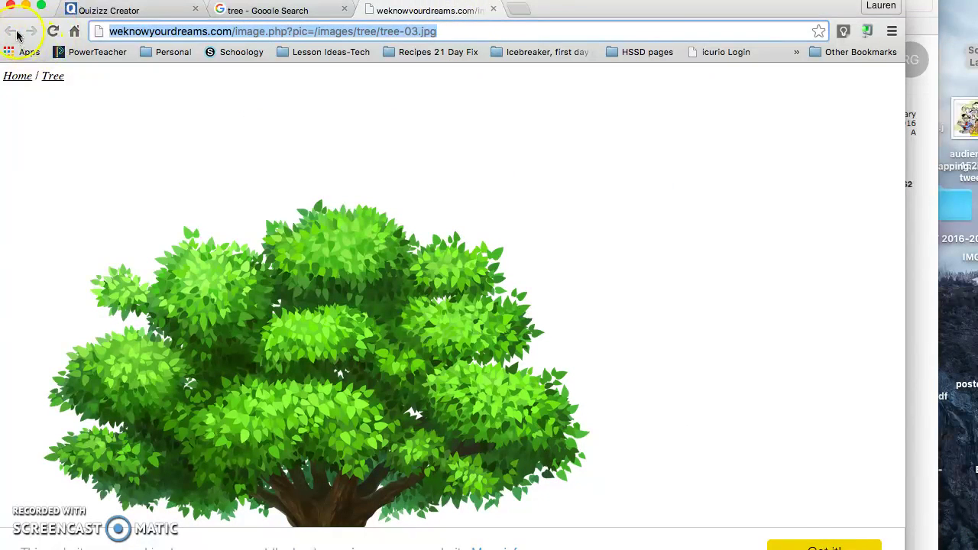
{"action": "left_click", "coordinate": [267, 10]}
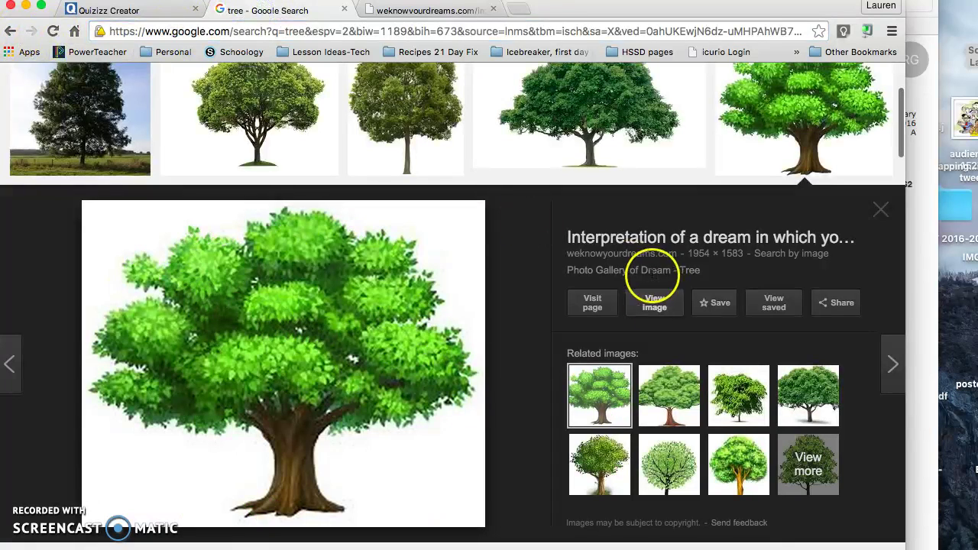
{"action": "left_click", "coordinate": [596, 307]}
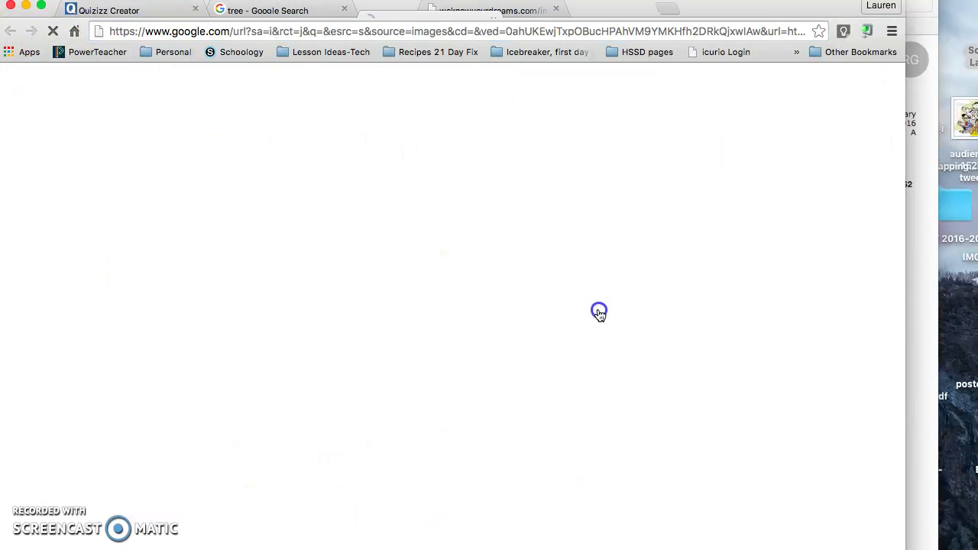
{"action": "left_click", "coordinate": [216, 32]}
{"action": "key", "text": "ctrl+c"}
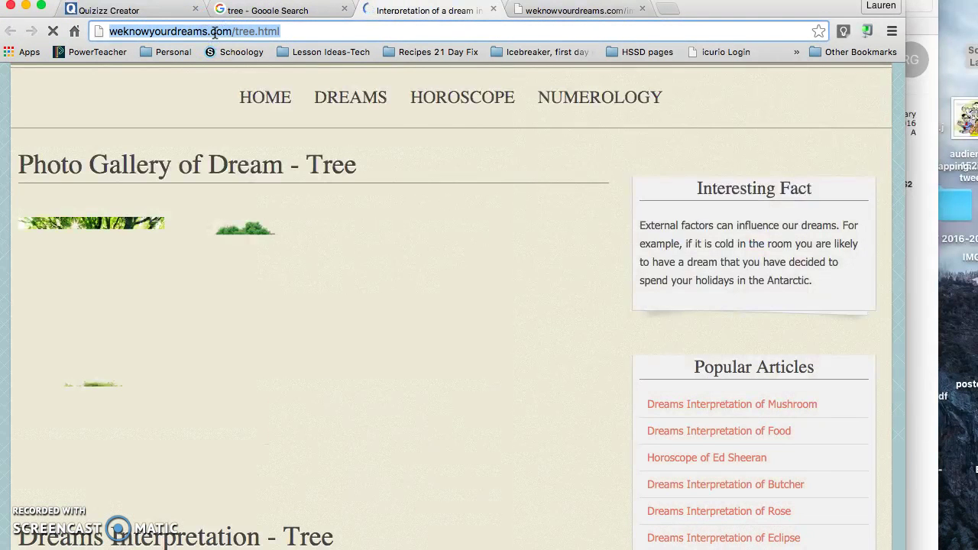
{"action": "left_click", "coordinate": [107, 8]}
{"action": "left_click", "coordinate": [405, 168]}
{"action": "key", "text": "ctrl+v"}
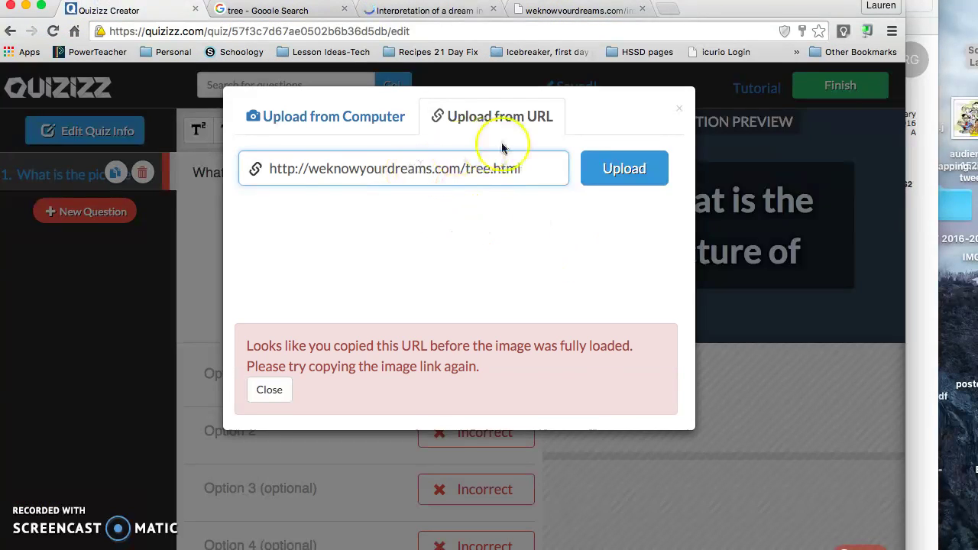
{"action": "left_click", "coordinate": [624, 170]}
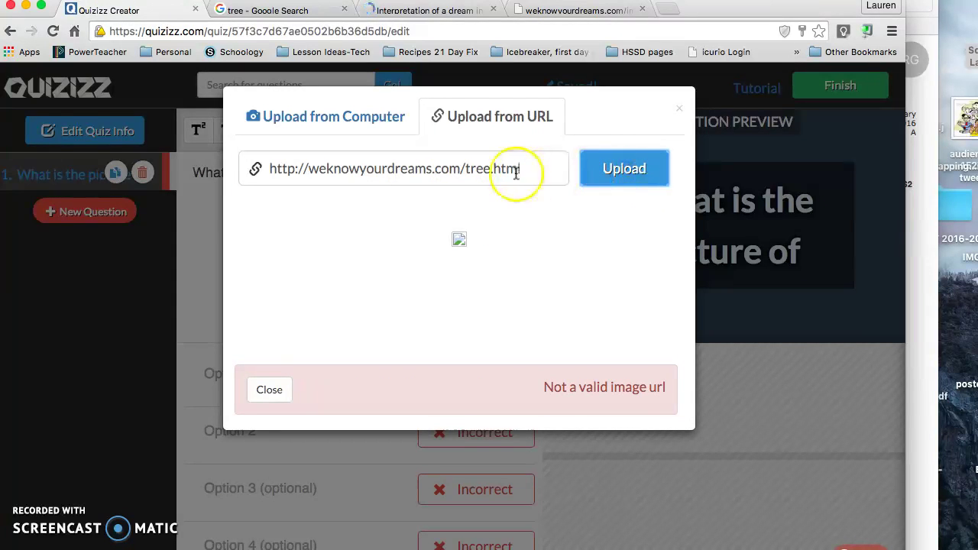
{"action": "left_click_drag", "start_coordinate": [517, 174], "coordinate": [174, 155]}
{"action": "key", "text": "BackSpace"}
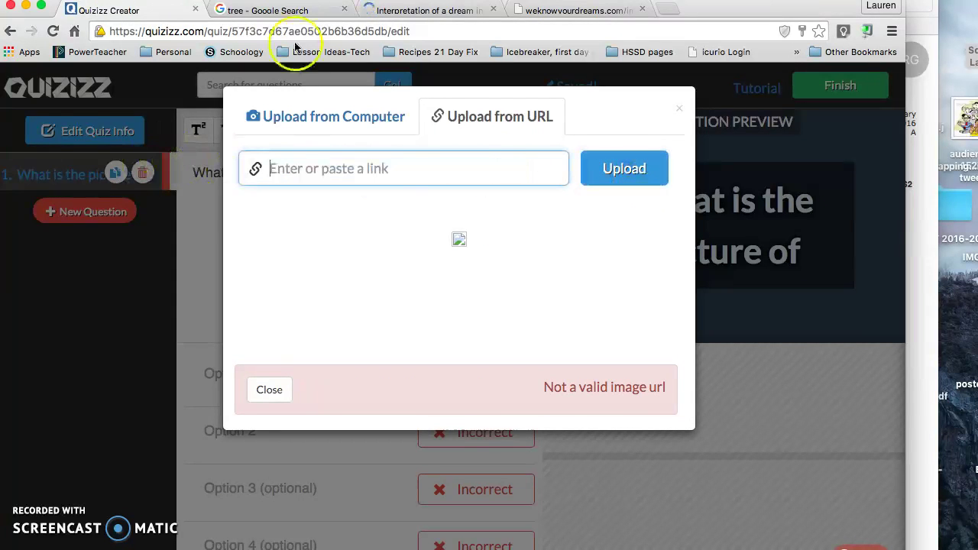
{"action": "left_click", "coordinate": [294, 9]}
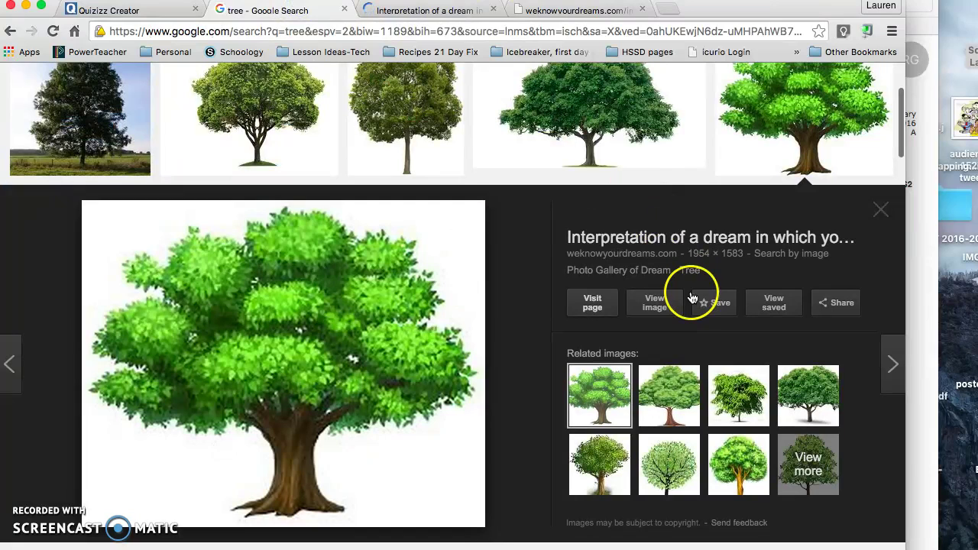
{"action": "left_click", "coordinate": [836, 303]}
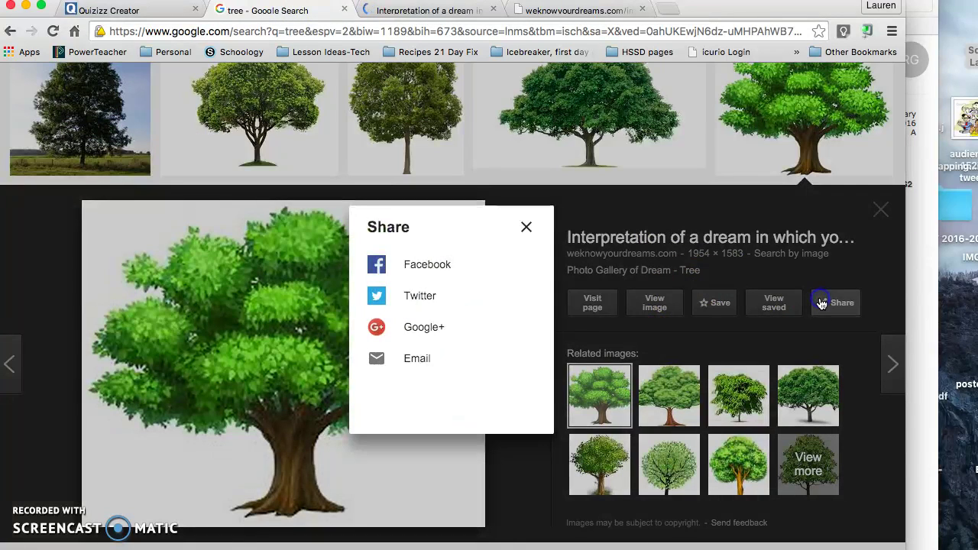
{"action": "left_click", "coordinate": [417, 405]}
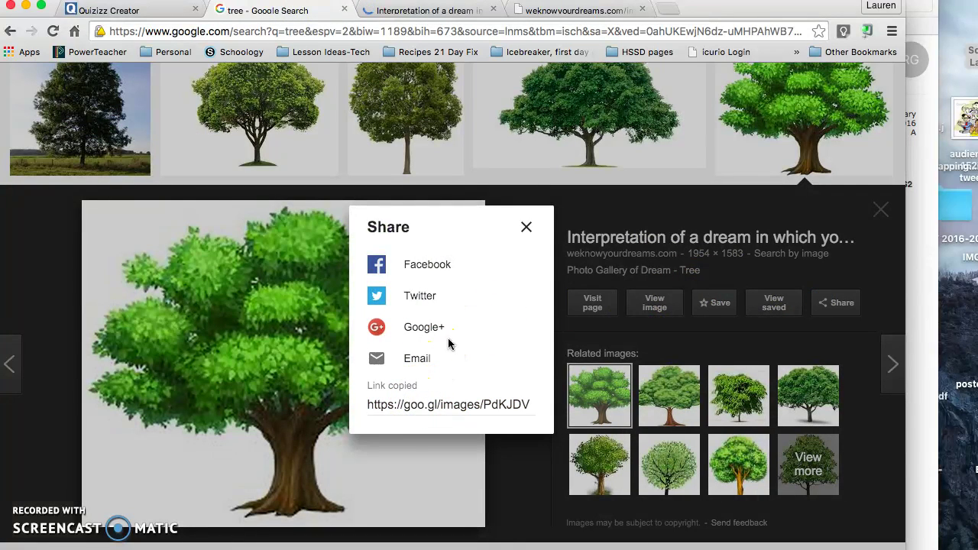
{"action": "left_click", "coordinate": [142, 11]}
{"action": "type", "text": "https://goo.gl/images/PdKJDV"}
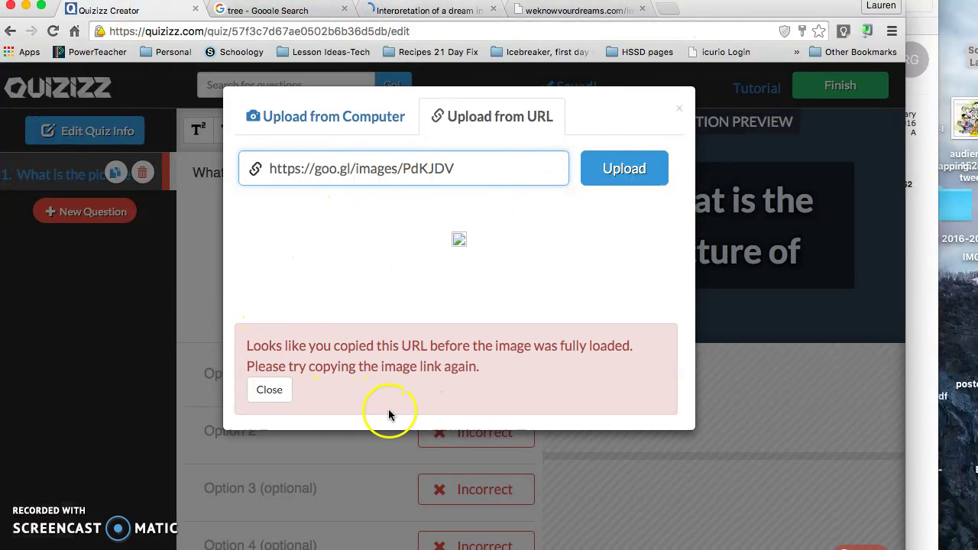
{"action": "left_click", "coordinate": [601, 178]}
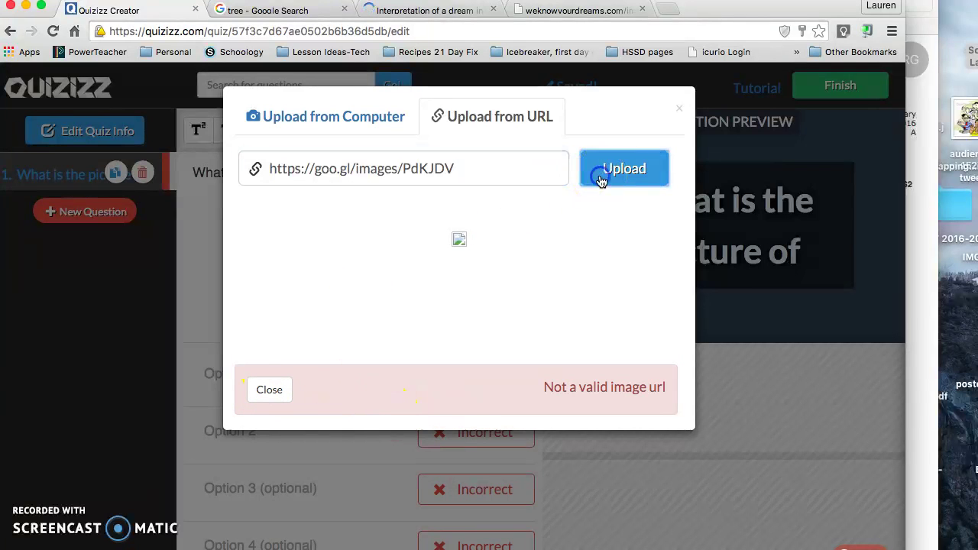
- Upload the portrait of Handel from the computer as the question's image and dismiss the URL error
{"action": "left_click", "coordinate": [327, 117]}
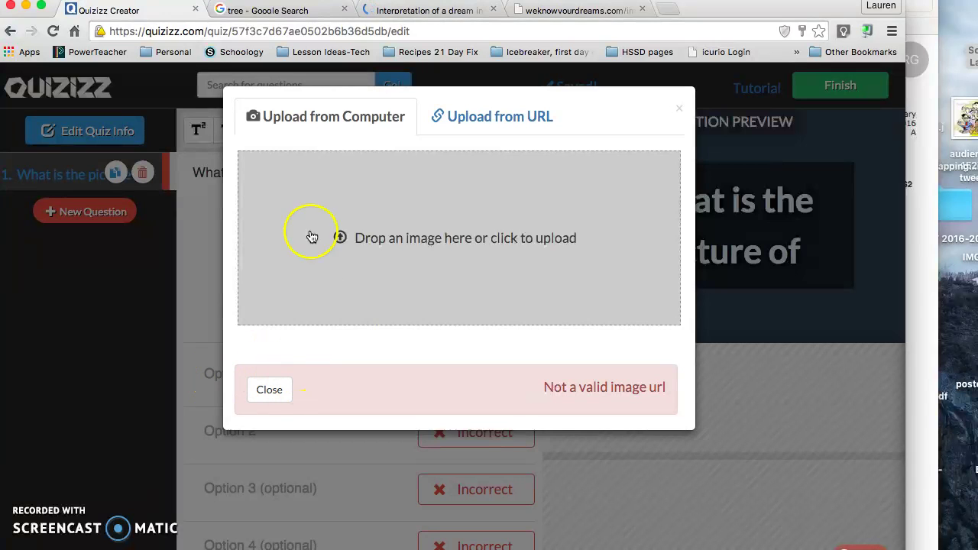
{"action": "left_click", "coordinate": [373, 248]}
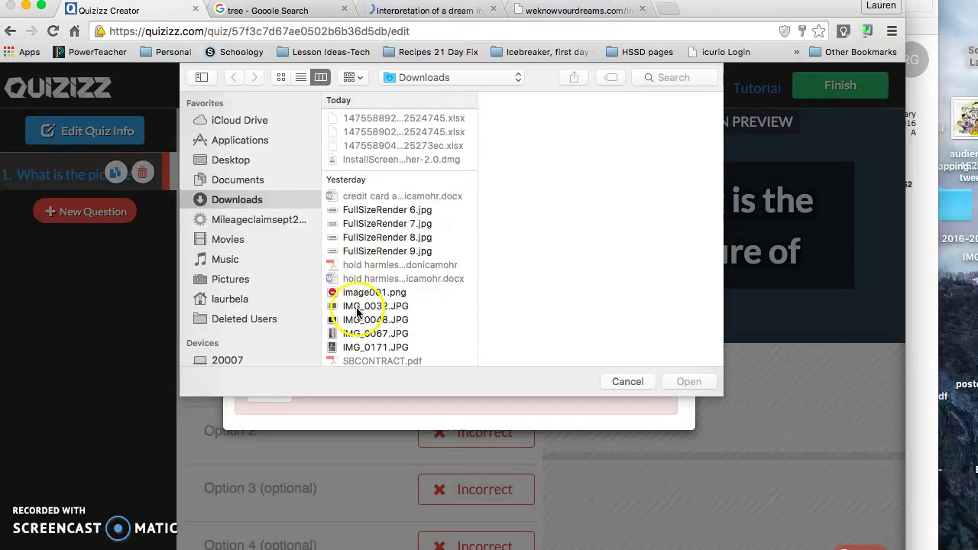
{"action": "left_click", "coordinate": [358, 319]}
{"action": "left_click", "coordinate": [688, 381]}
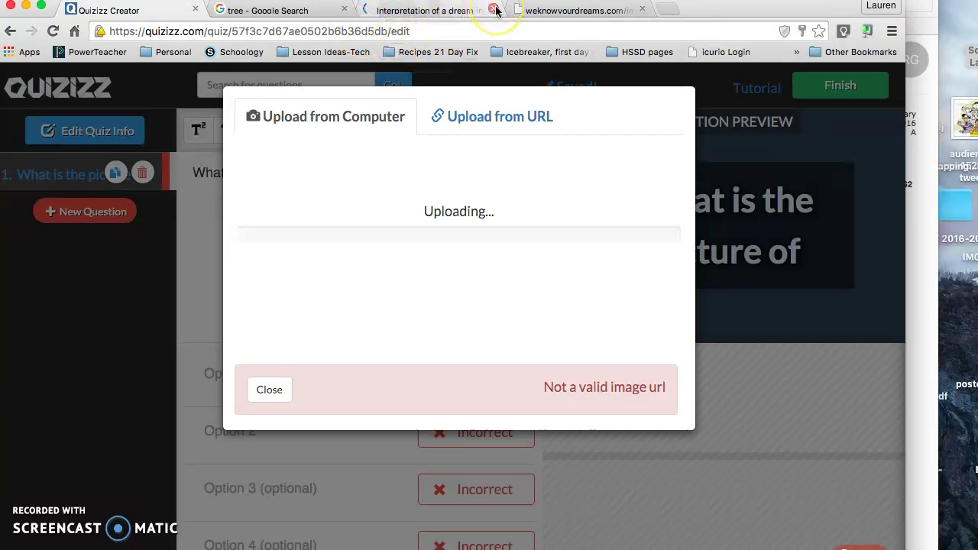
{"action": "left_click", "coordinate": [268, 389]}
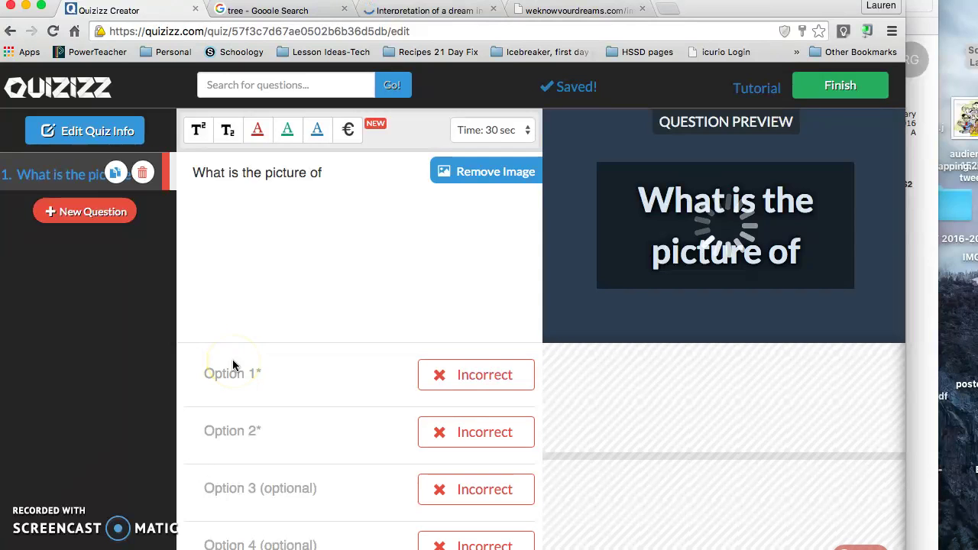
- Enter A, B, Handel and D as the question's four answer options and mark Handel as correct
{"action": "left_click", "coordinate": [315, 376]}
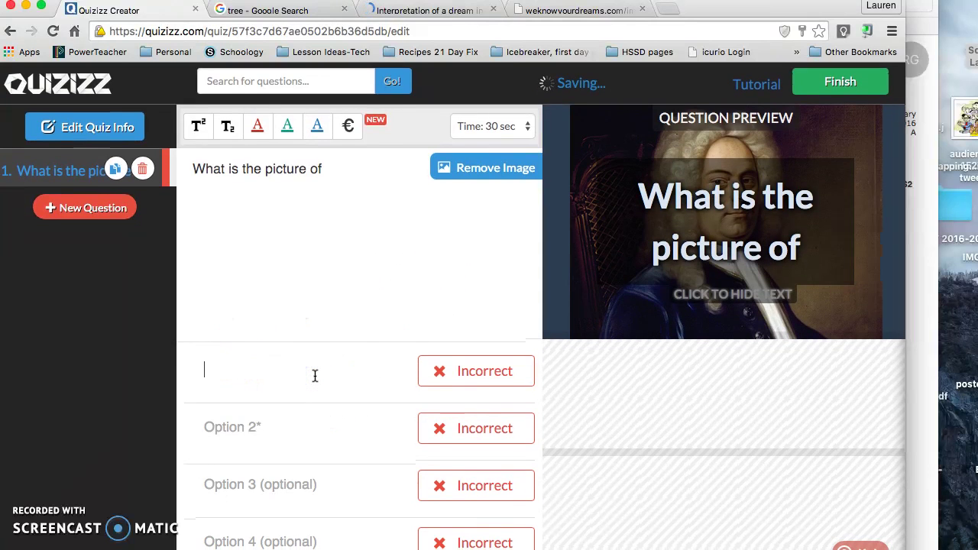
{"action": "left_click", "coordinate": [304, 430]}
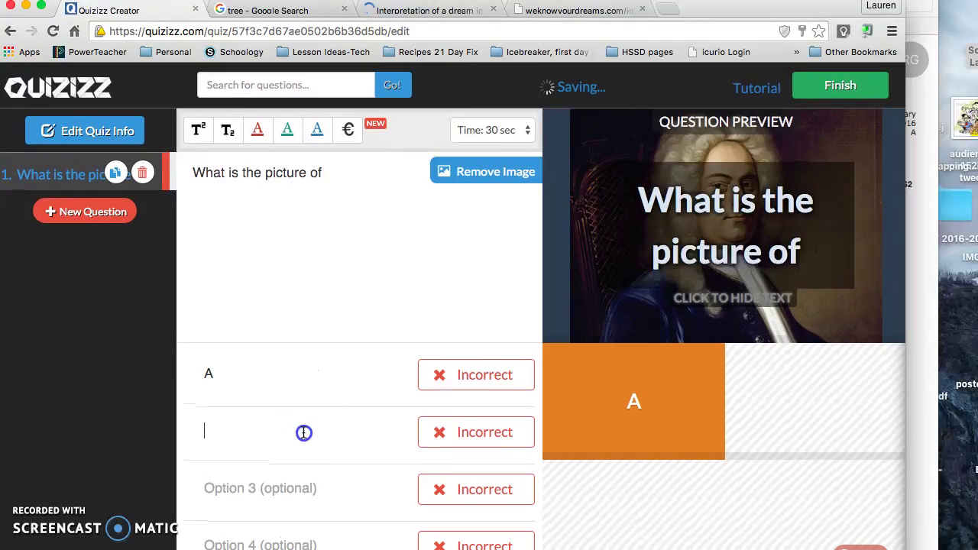
{"action": "type", "text": "B"}
{"action": "left_click", "coordinate": [267, 491]}
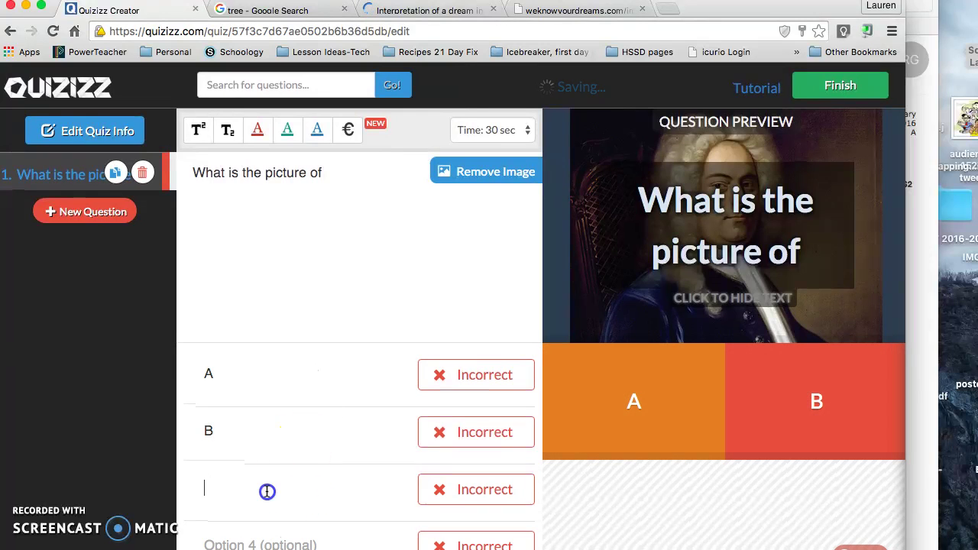
{"action": "type", "text": "Handel"}
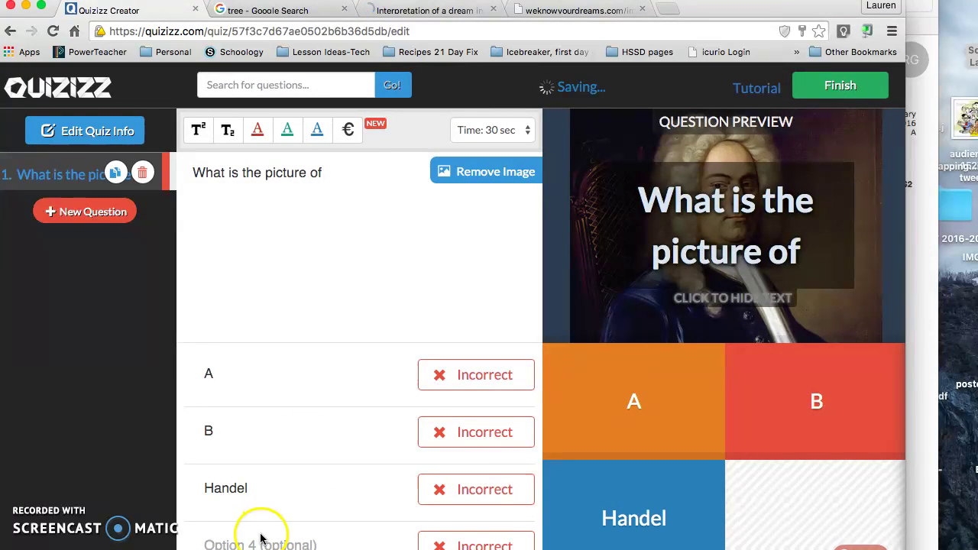
{"action": "left_click", "coordinate": [255, 537]}
{"action": "type", "text": "D"}
{"action": "left_click", "coordinate": [451, 487]}
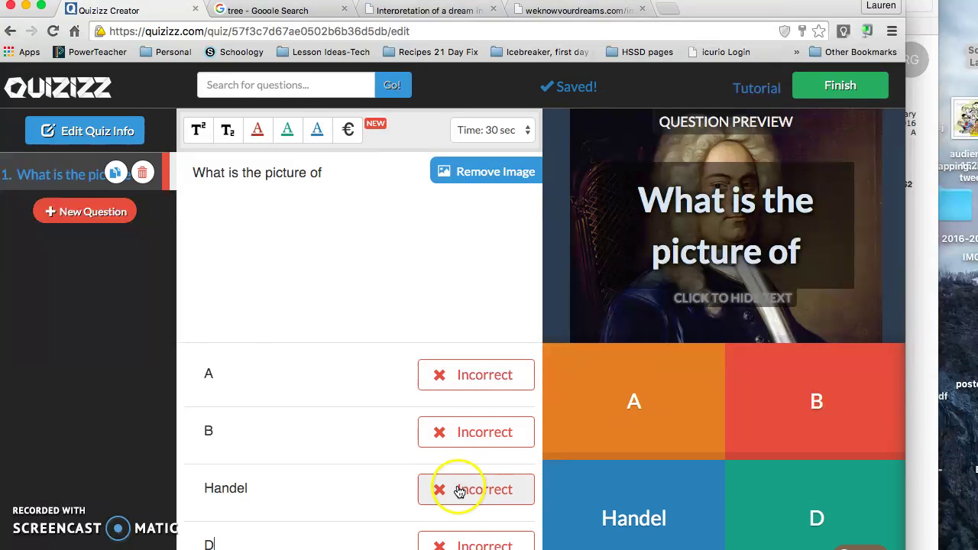
- Set the picture question's time limit to 45 seconds
{"action": "scroll", "coordinate": [300, 456], "scroll_direction": "up", "scroll_amount": 1}
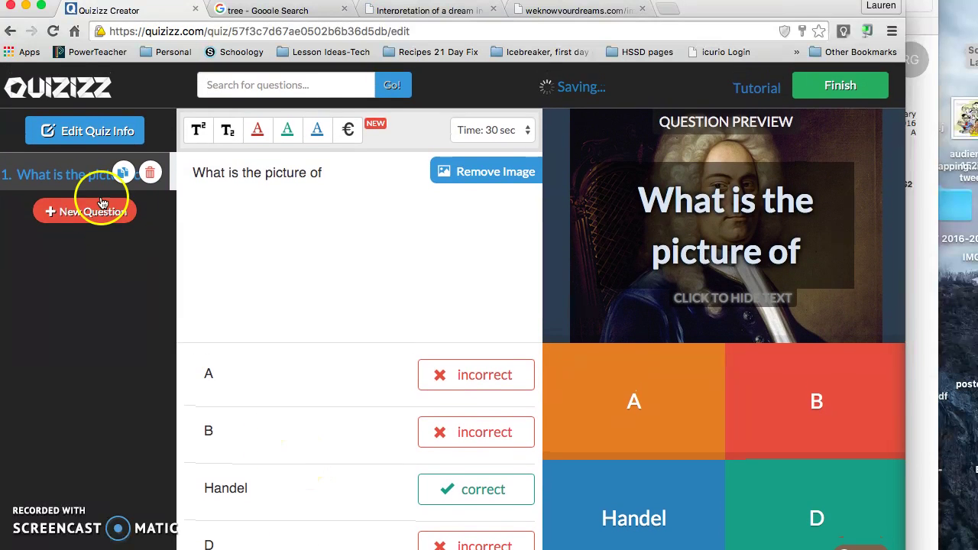
{"action": "left_click", "coordinate": [498, 130]}
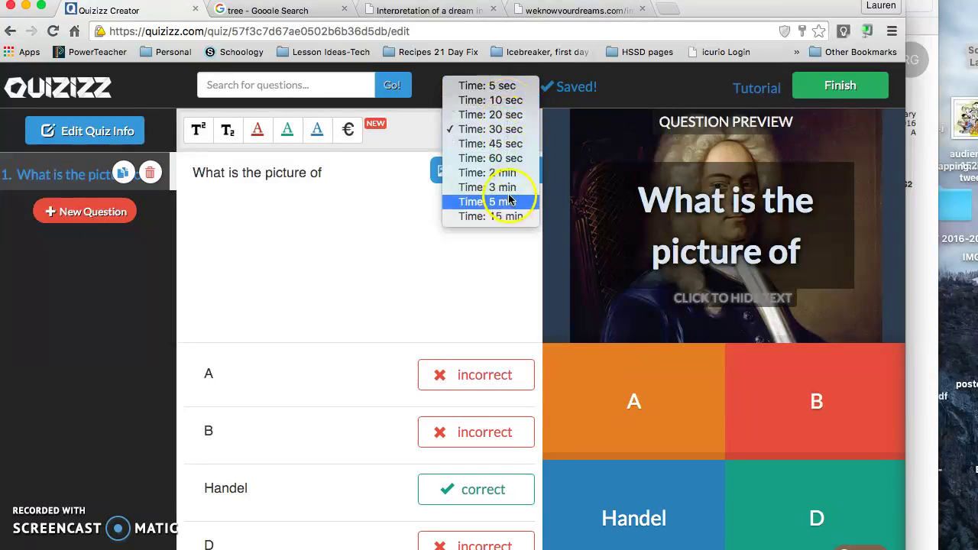
{"action": "left_click", "coordinate": [508, 145]}
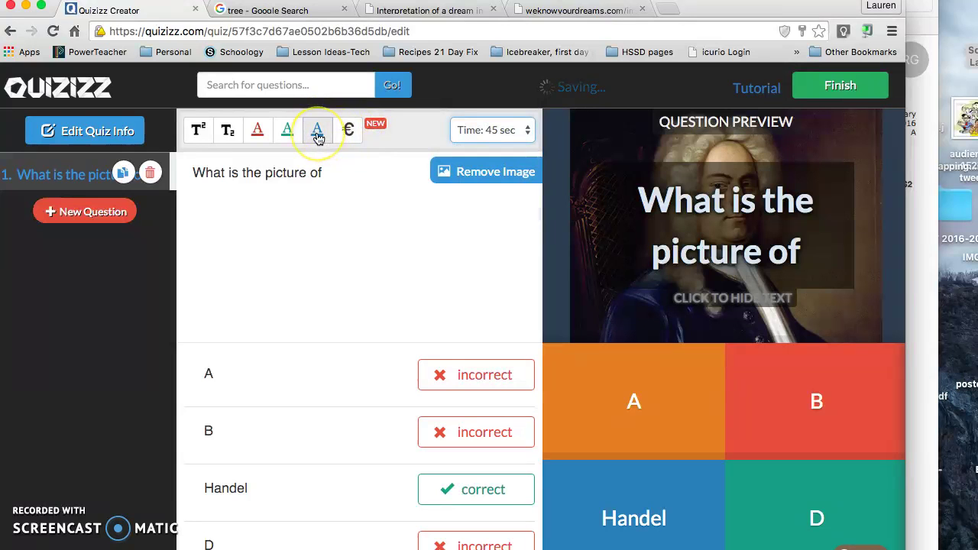
- Try the superscript, subscript and special-symbol formatting options for the question's text
{"action": "left_click", "coordinate": [199, 134]}
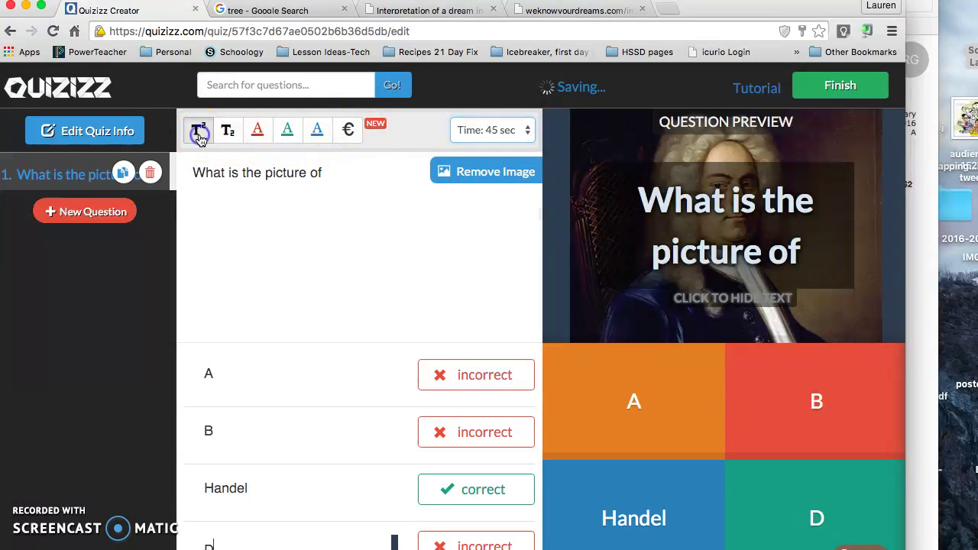
{"action": "left_click", "coordinate": [355, 306]}
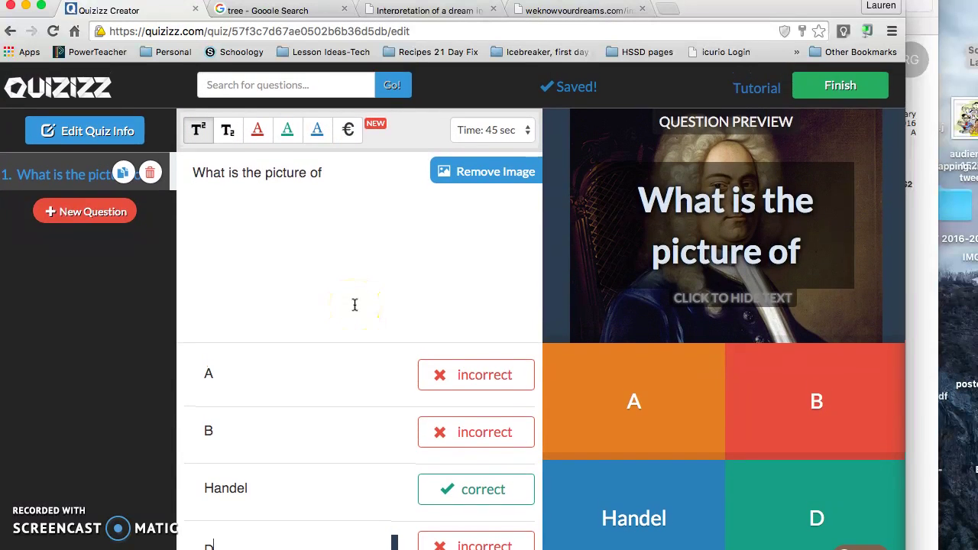
{"action": "scroll", "coordinate": [354, 304], "scroll_direction": "down", "scroll_amount": 1}
{"action": "scroll", "coordinate": [355, 304], "scroll_direction": "up", "scroll_amount": 1}
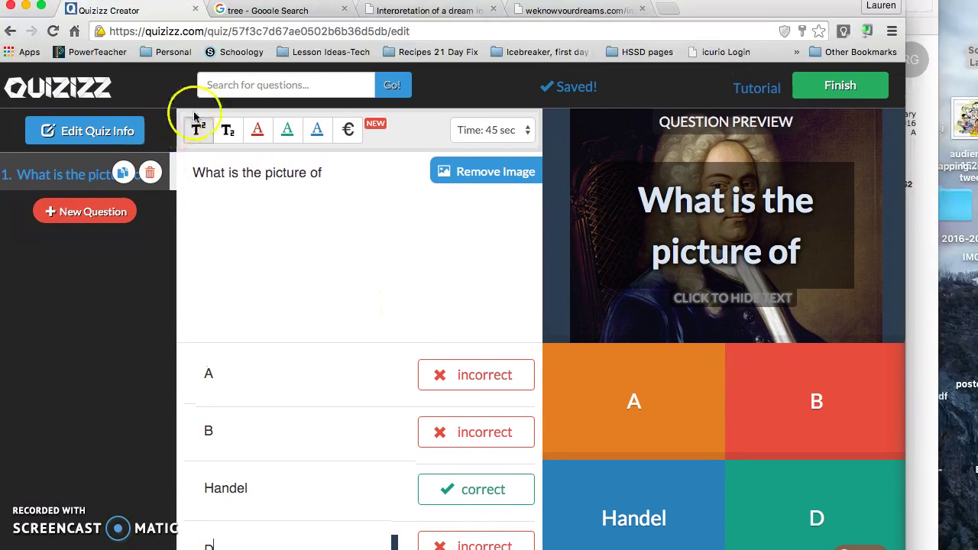
{"action": "left_click", "coordinate": [230, 145]}
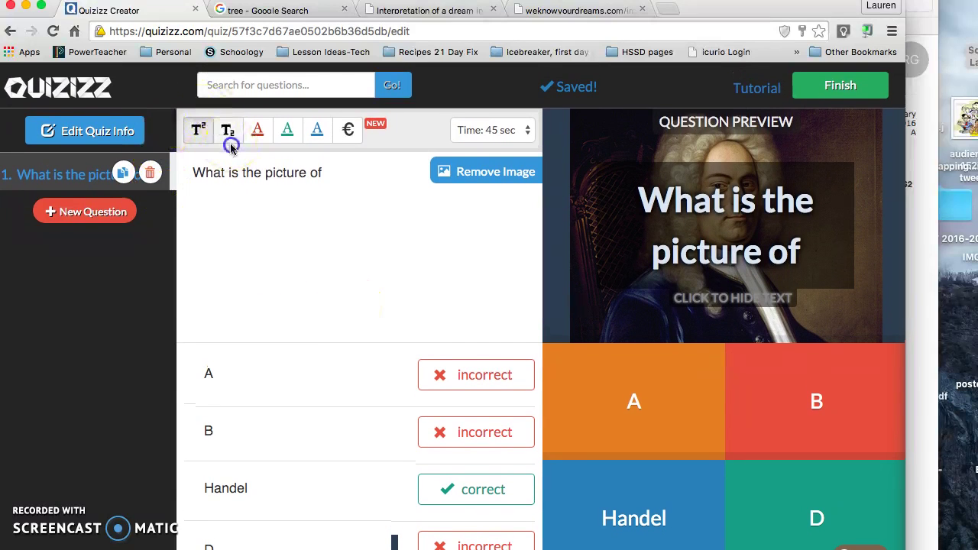
{"action": "left_click", "coordinate": [347, 130]}
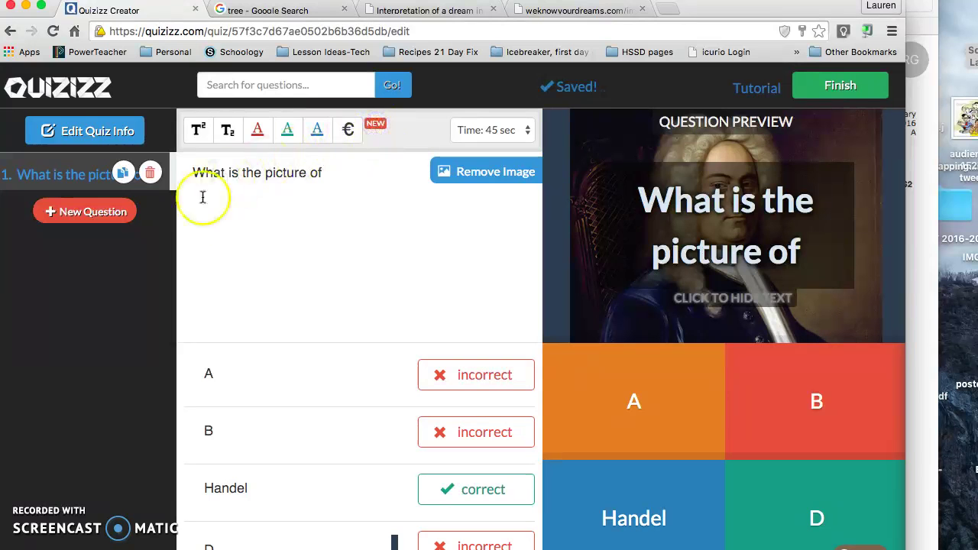
{"action": "left_click", "coordinate": [808, 393]}
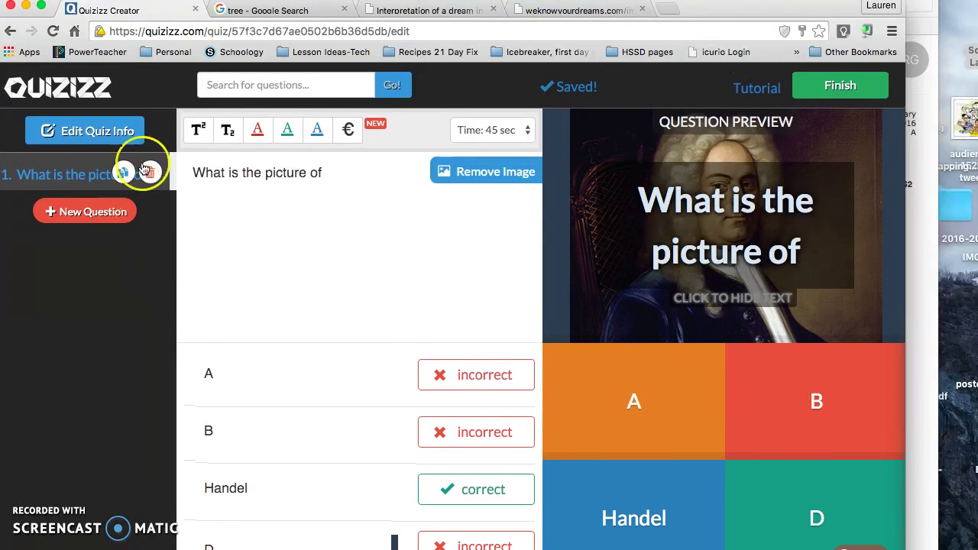
- Duplicate the picture question and add another new question reading "What school do I work at?"
{"action": "left_click", "coordinate": [120, 174]}
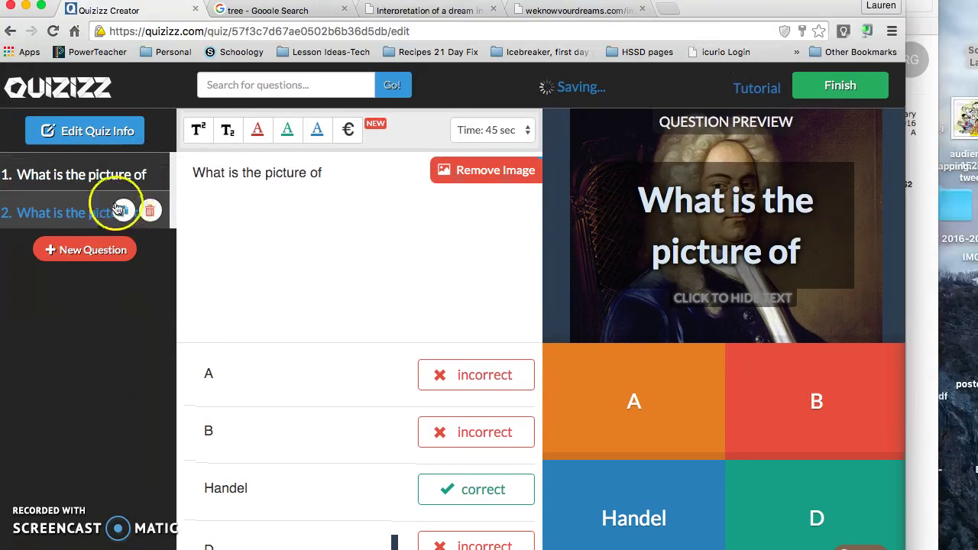
{"action": "left_click", "coordinate": [87, 249]}
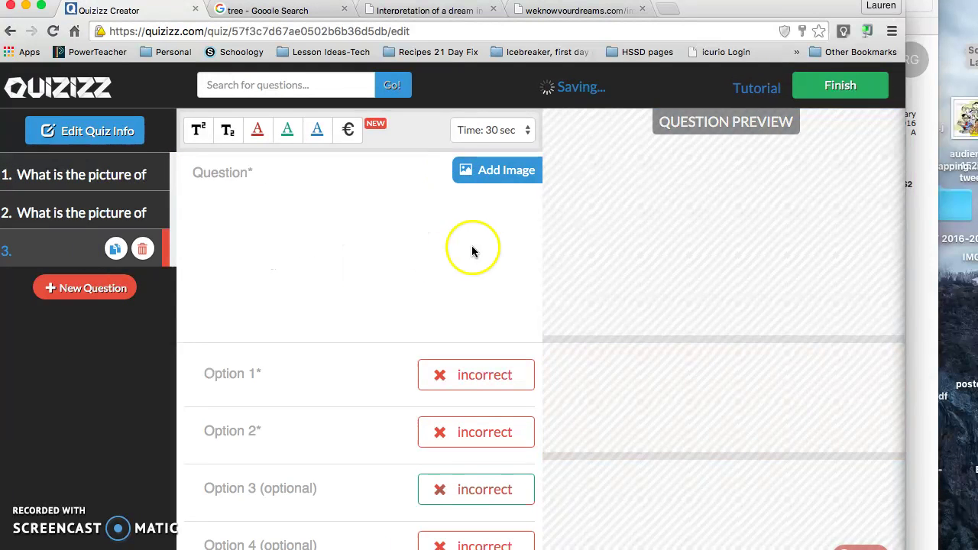
{"action": "left_click", "coordinate": [261, 213]}
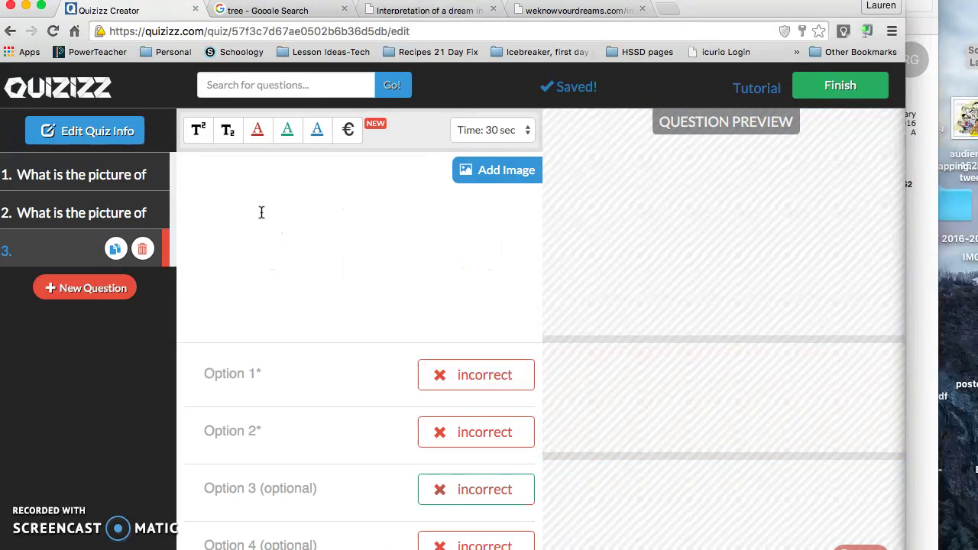
{"action": "type", "text": "Wh"}
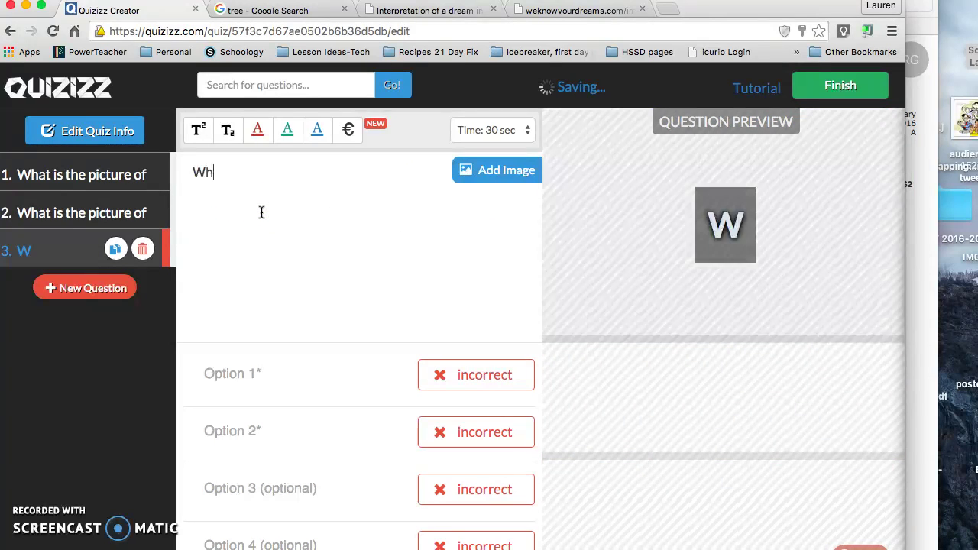
{"action": "type", "text": "at school do I work at"}
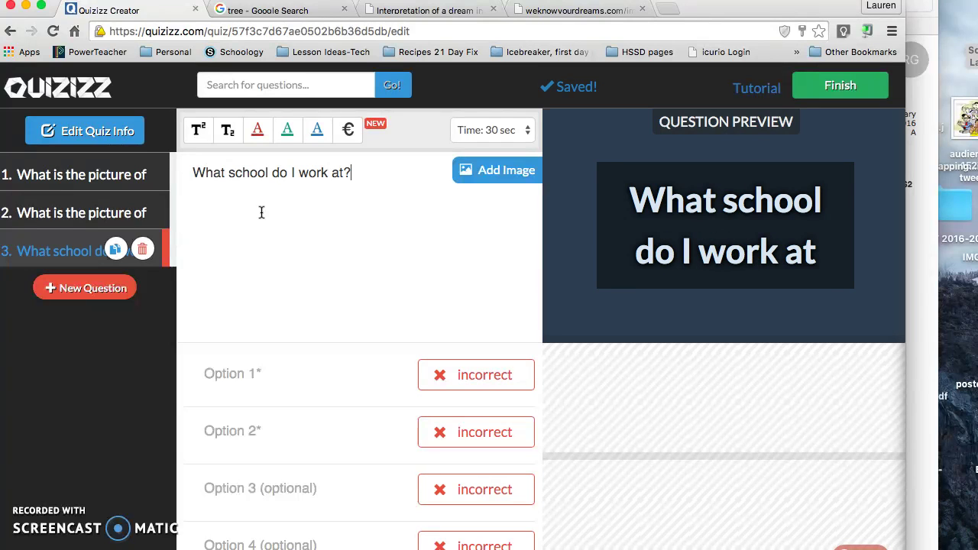
{"action": "type", "text": "?"}
- Enter BH, SU, BH and SU, and Howard as the school question's answer options and mark BH and SU as correct
{"action": "left_click", "coordinate": [242, 389]}
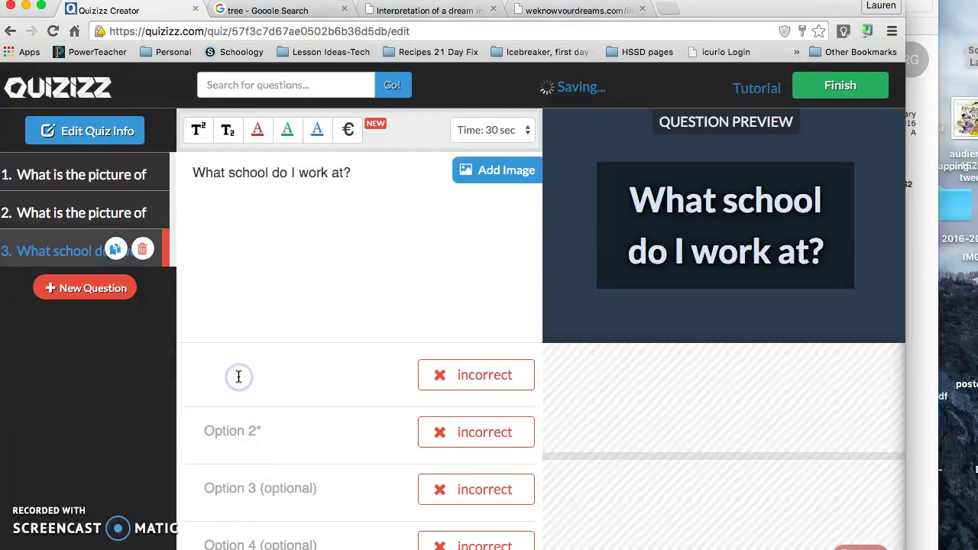
{"action": "type", "text": "BH"}
{"action": "left_click", "coordinate": [245, 413]}
{"action": "type", "text": "SU"}
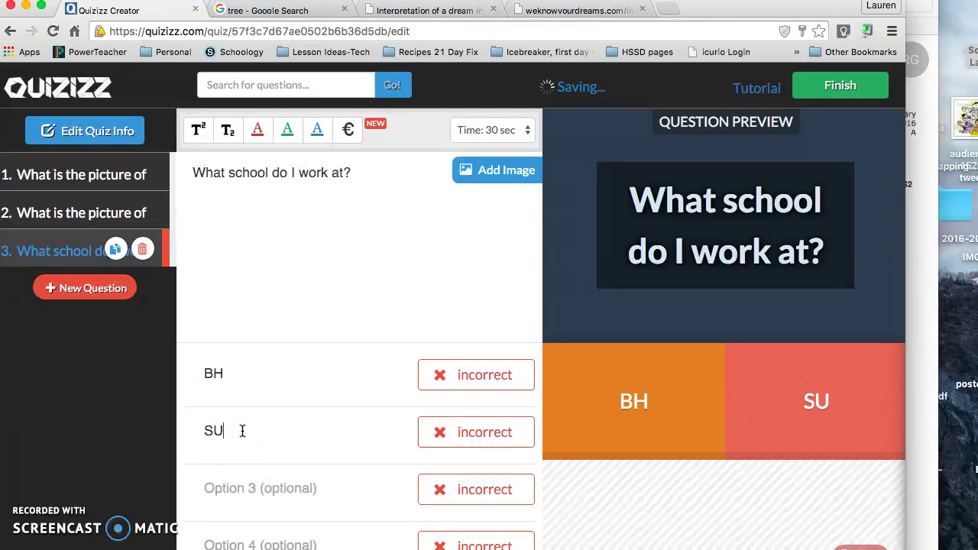
{"action": "left_click", "coordinate": [250, 479]}
{"action": "type", "text": "BH and SU"}
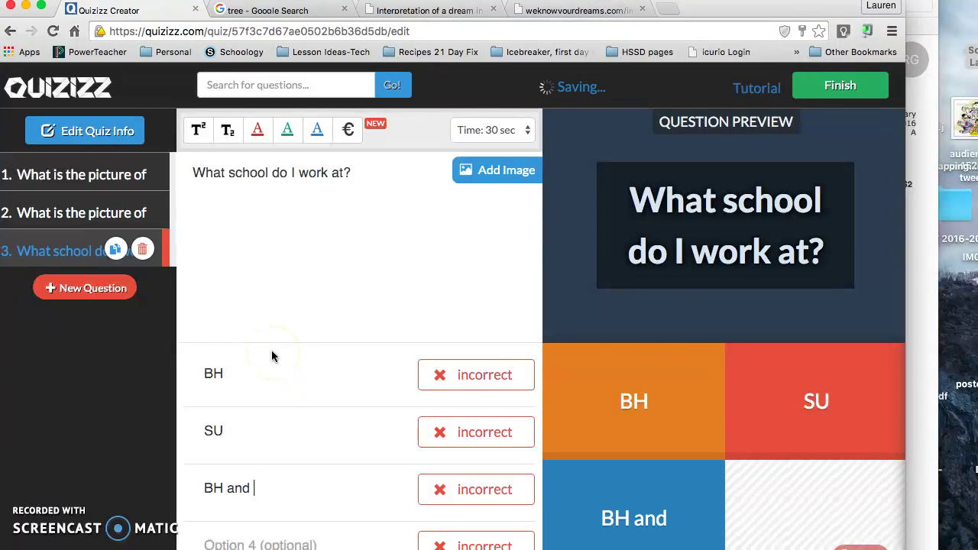
{"action": "left_click", "coordinate": [227, 538]}
{"action": "type", "text": "Howard"}
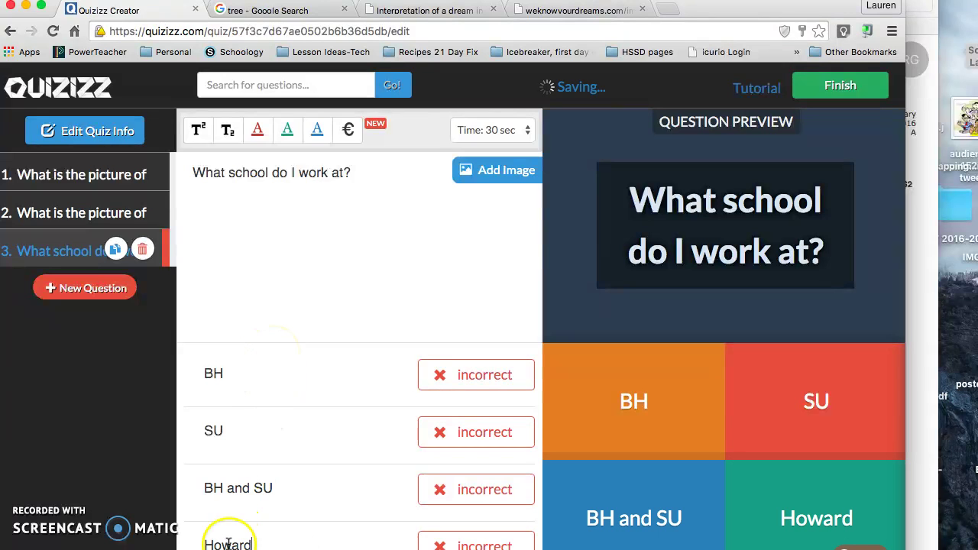
{"action": "left_click", "coordinate": [449, 489]}
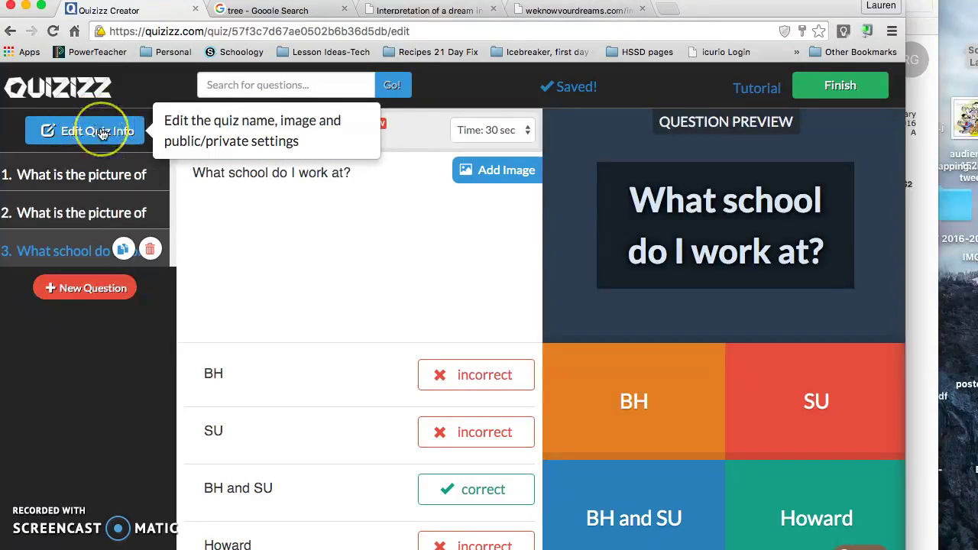
- Change the quiz's cover image to FullSizeRender 7.jpg from the Downloads folder and save the quiz info
{"action": "left_click", "coordinate": [103, 132]}
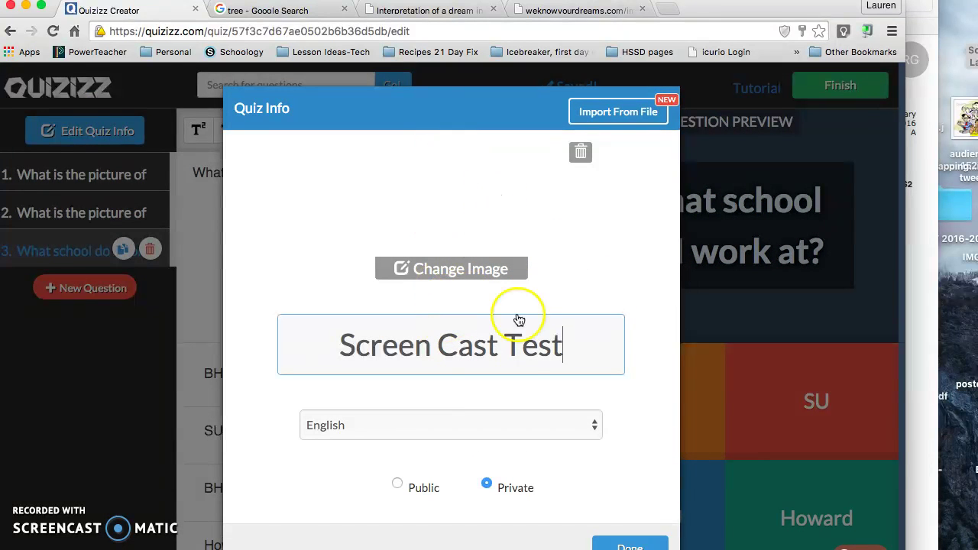
{"action": "left_click", "coordinate": [416, 269]}
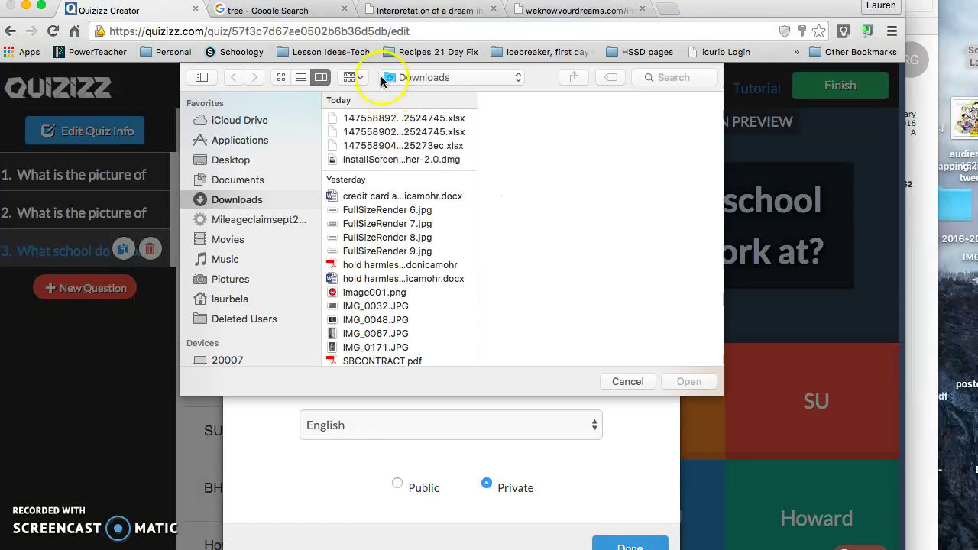
{"action": "left_click", "coordinate": [388, 223]}
{"action": "left_click", "coordinate": [689, 381]}
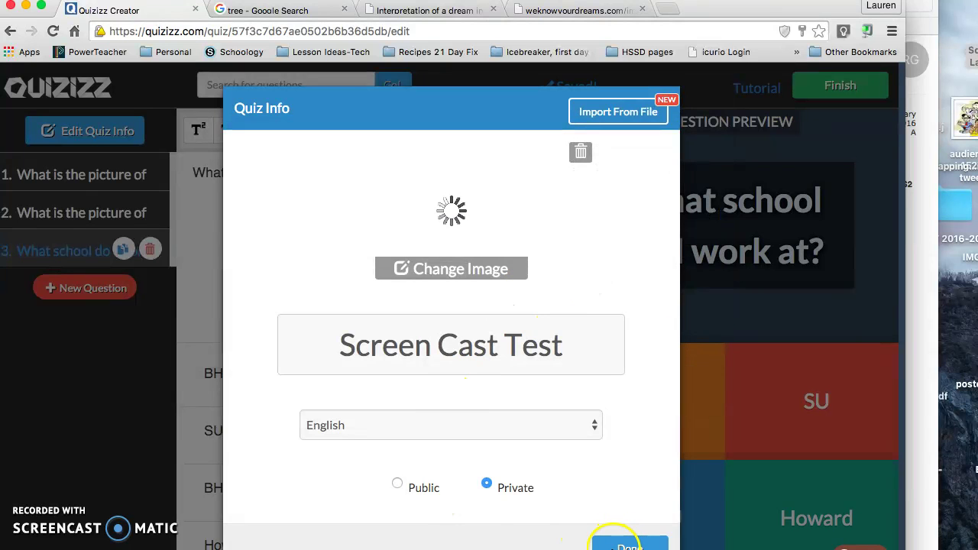
{"action": "left_click", "coordinate": [615, 546]}
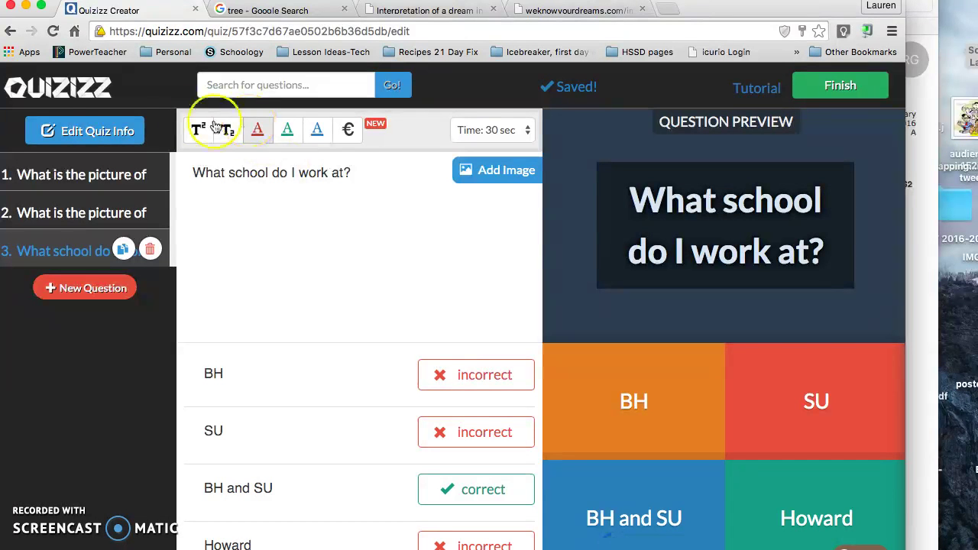
- Search existing questions for "2+2=" and open the questions of Section 2 Quiz 2
{"action": "left_click", "coordinate": [304, 82]}
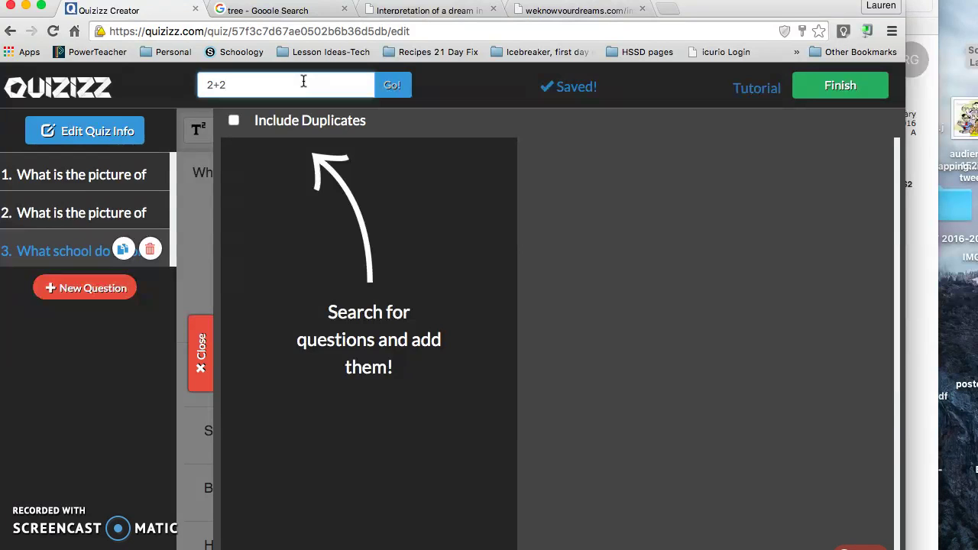
{"action": "type", "text": "2+2="}
{"action": "key", "text": "Return"}
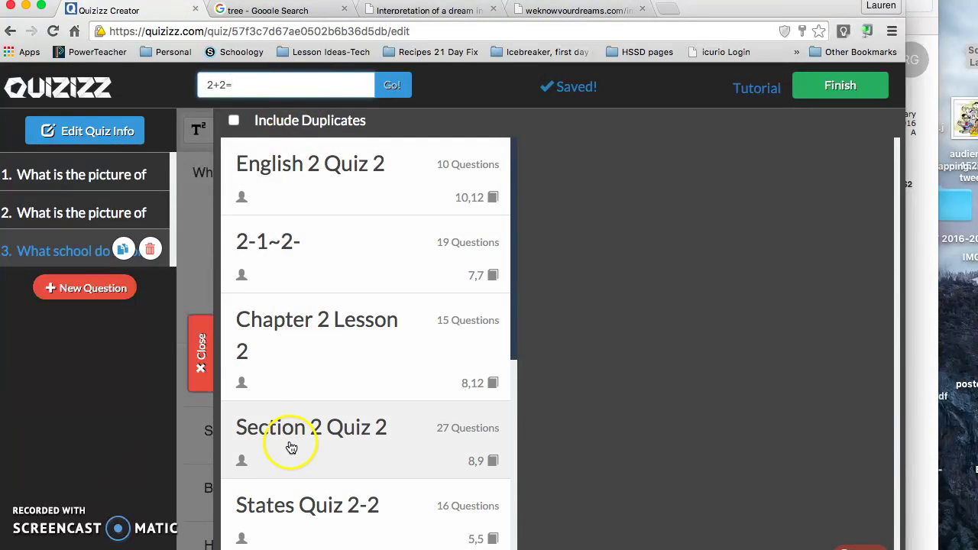
{"action": "left_click", "coordinate": [290, 445]}
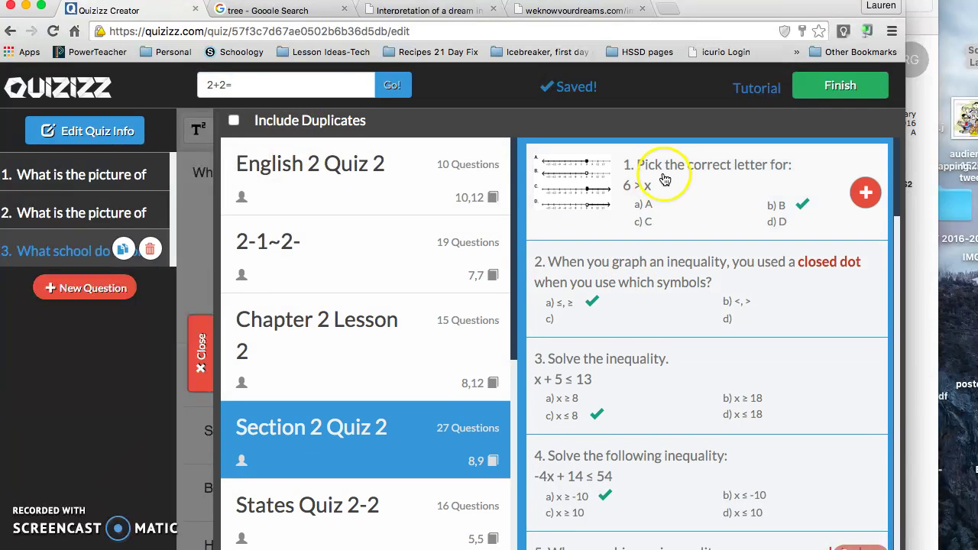
- Add the "Pick the correct letter for: 6 > x" question from Section 2 Quiz 2 to the quiz and close the question search
{"action": "mouse_move", "coordinate": [603, 200]}
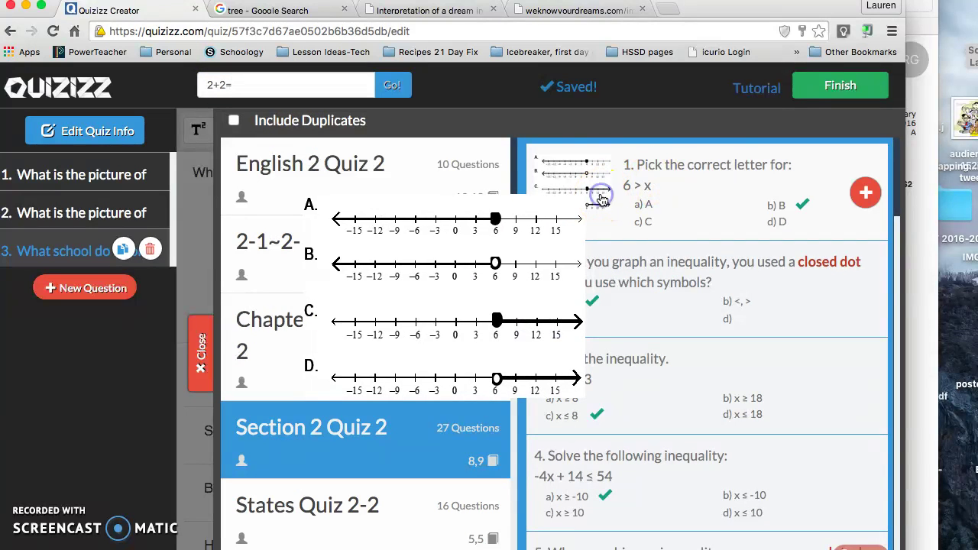
{"action": "left_click", "coordinate": [856, 201]}
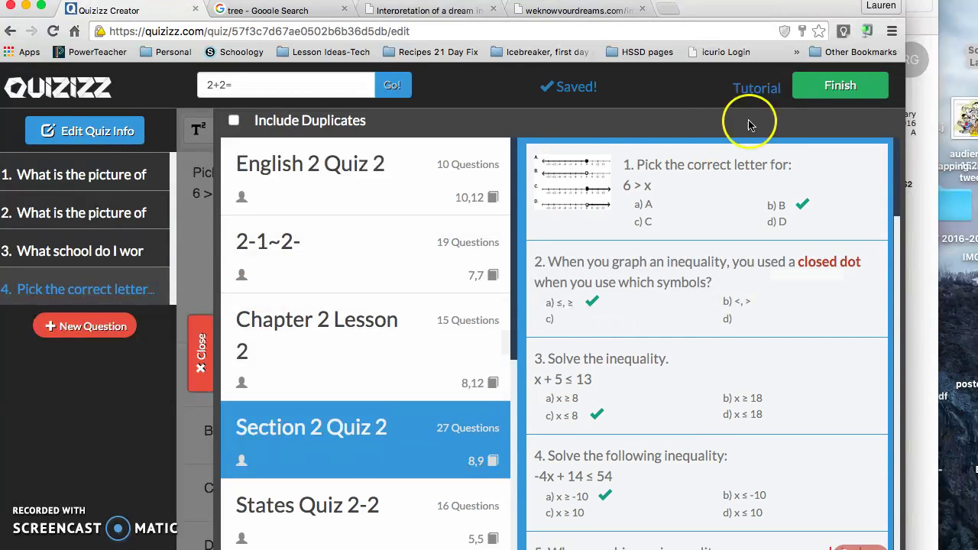
{"action": "left_click", "coordinate": [203, 352]}
- Review the imported inequality question's answer options, preview and time limit choices
{"action": "scroll", "coordinate": [463, 298], "scroll_direction": "down", "scroll_amount": 1}
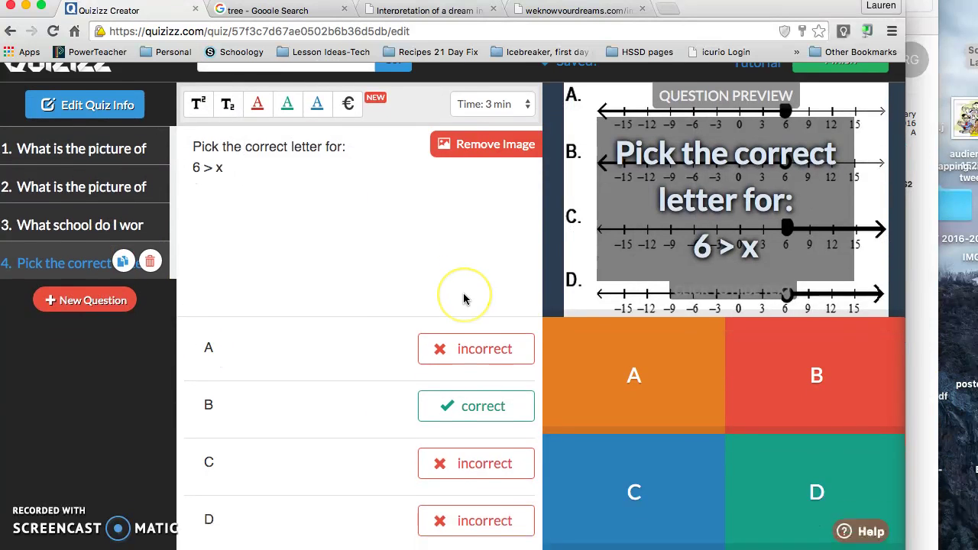
{"action": "scroll", "coordinate": [463, 298], "scroll_direction": "up", "scroll_amount": 1}
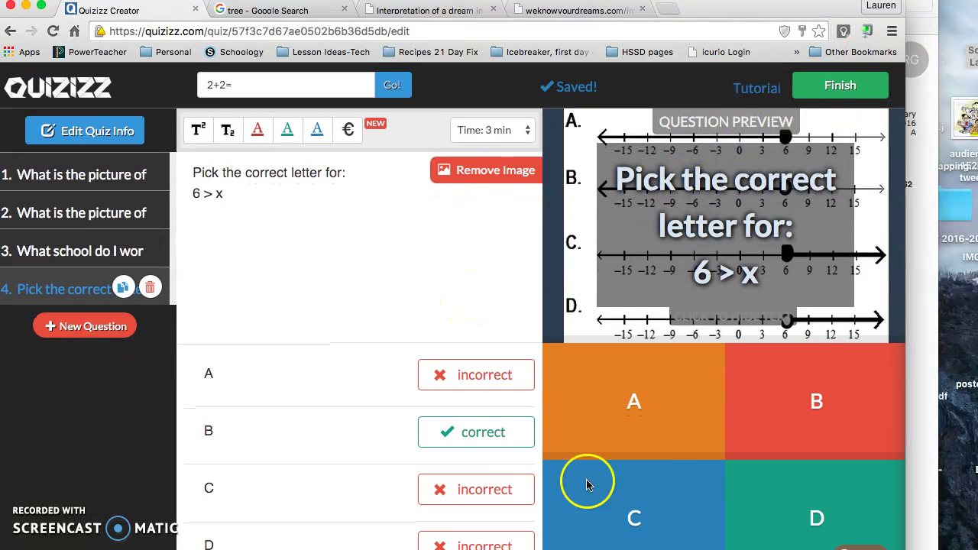
{"action": "left_click", "coordinate": [503, 137]}
{"action": "left_click", "coordinate": [503, 137]}
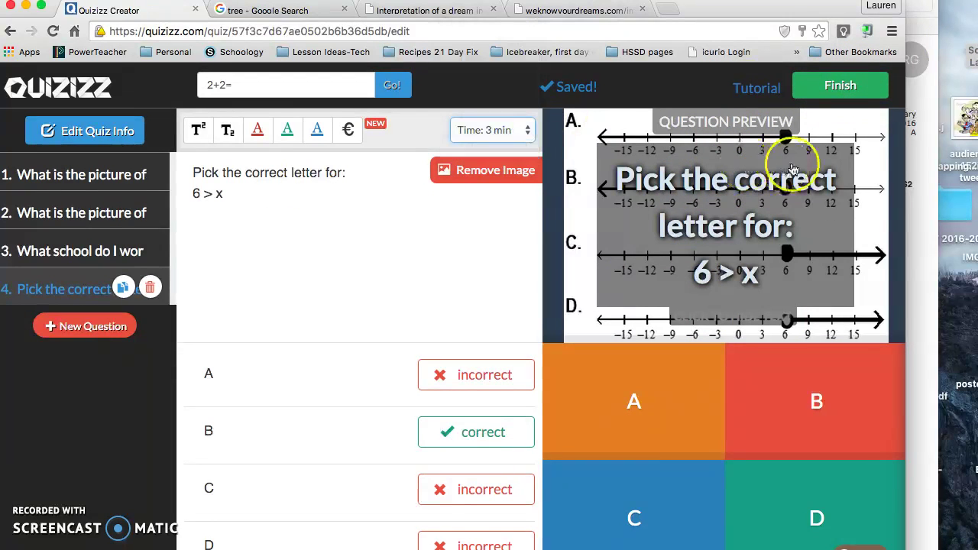
- Finish editing the quiz and set its grade range from K to University
{"action": "left_click", "coordinate": [833, 90]}
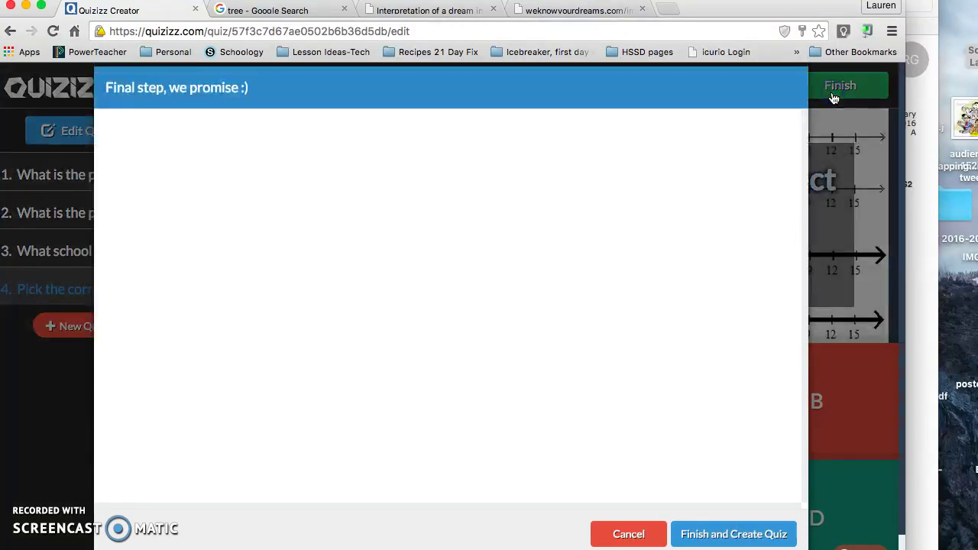
{"action": "left_click", "coordinate": [403, 203]}
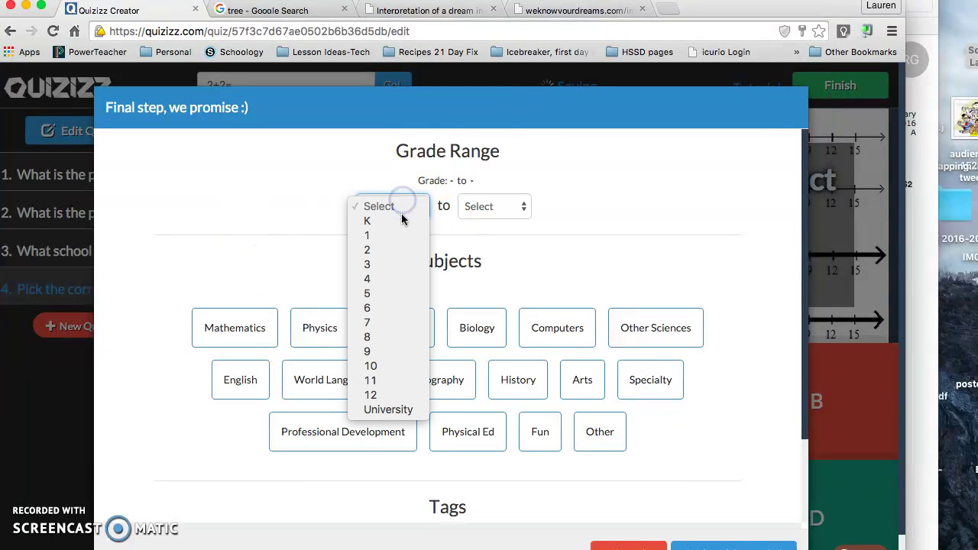
{"action": "left_click", "coordinate": [399, 218]}
{"action": "left_click", "coordinate": [468, 206]}
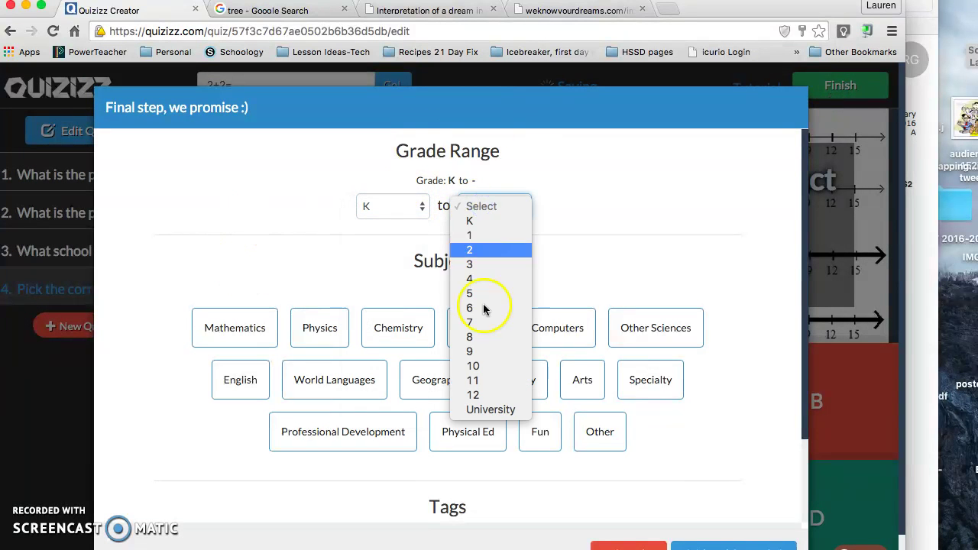
{"action": "left_click", "coordinate": [476, 410]}
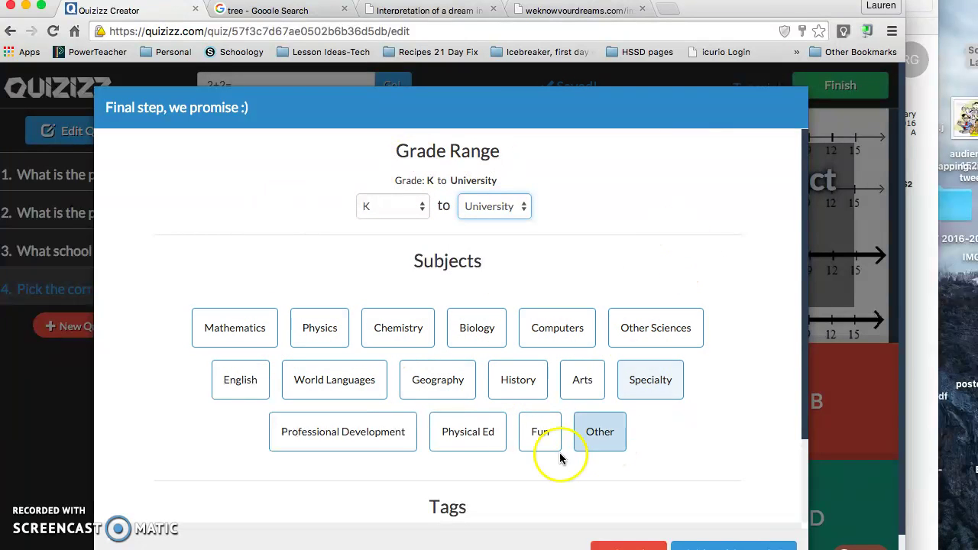
- Set the quiz's subject to Arts with the Music topic, and save the final quiz details
{"action": "left_click", "coordinate": [485, 318]}
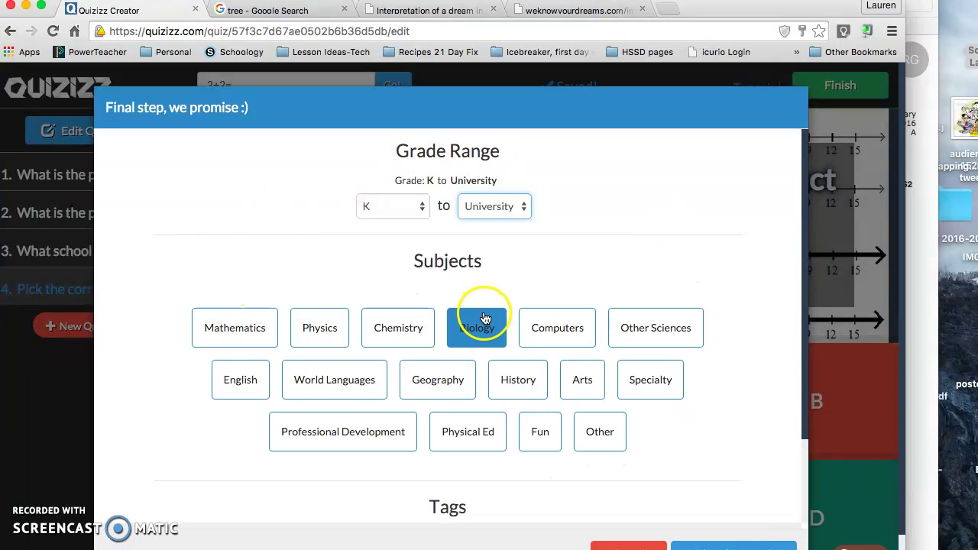
{"action": "left_click", "coordinate": [579, 389]}
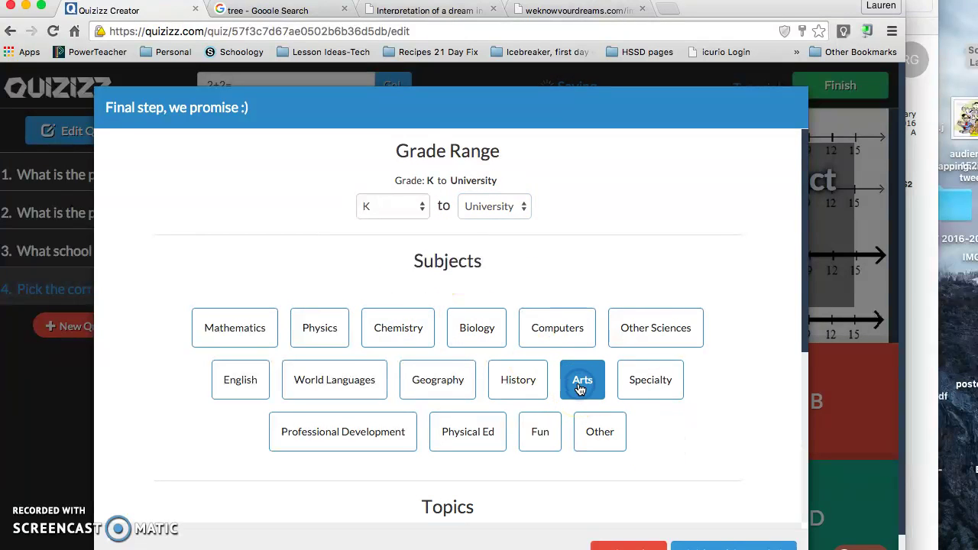
{"action": "scroll", "coordinate": [655, 378], "scroll_direction": "down", "scroll_amount": 4}
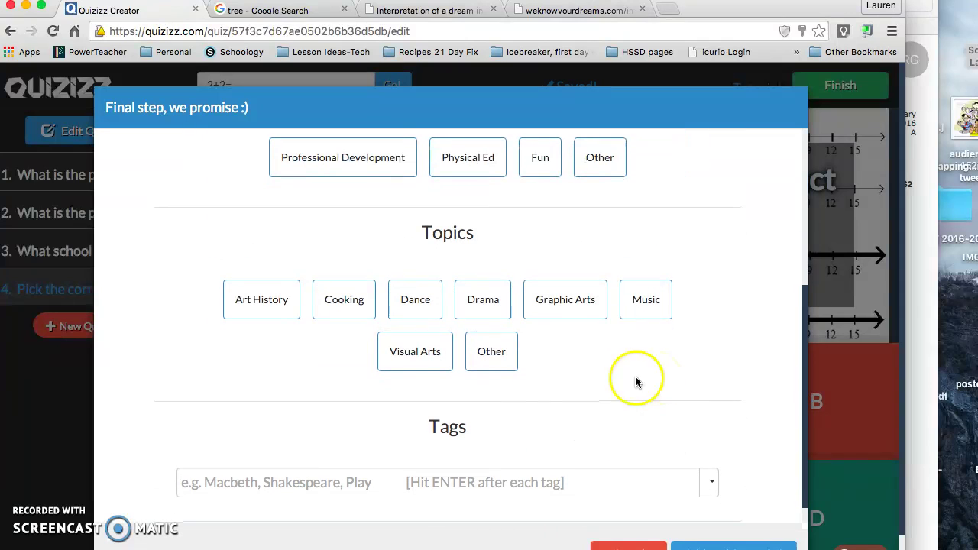
{"action": "left_click", "coordinate": [624, 305]}
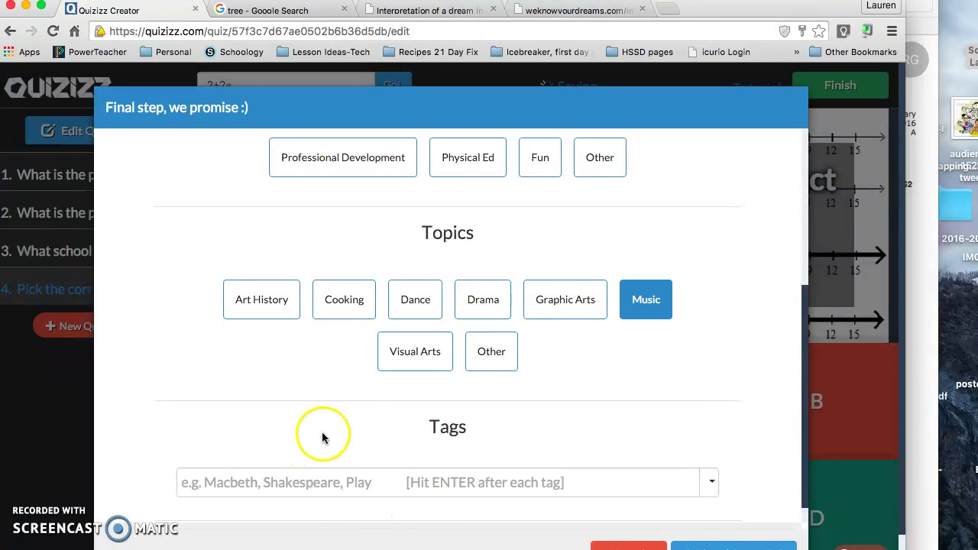
{"action": "scroll", "coordinate": [382, 449], "scroll_direction": "down", "scroll_amount": 2}
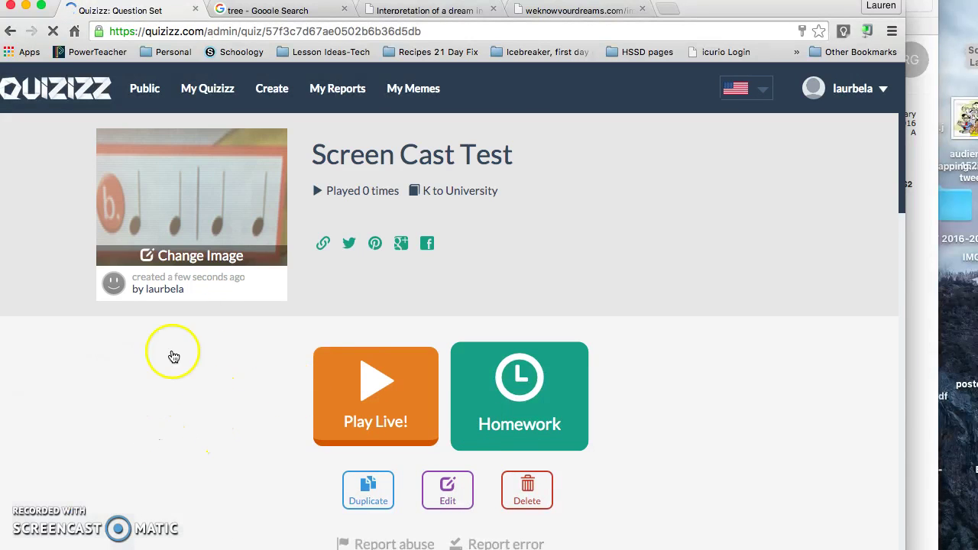
- Review the question list and sharing options of the finished Screen Cast Test quiz
{"action": "scroll", "coordinate": [239, 297], "scroll_direction": "down", "scroll_amount": 5}
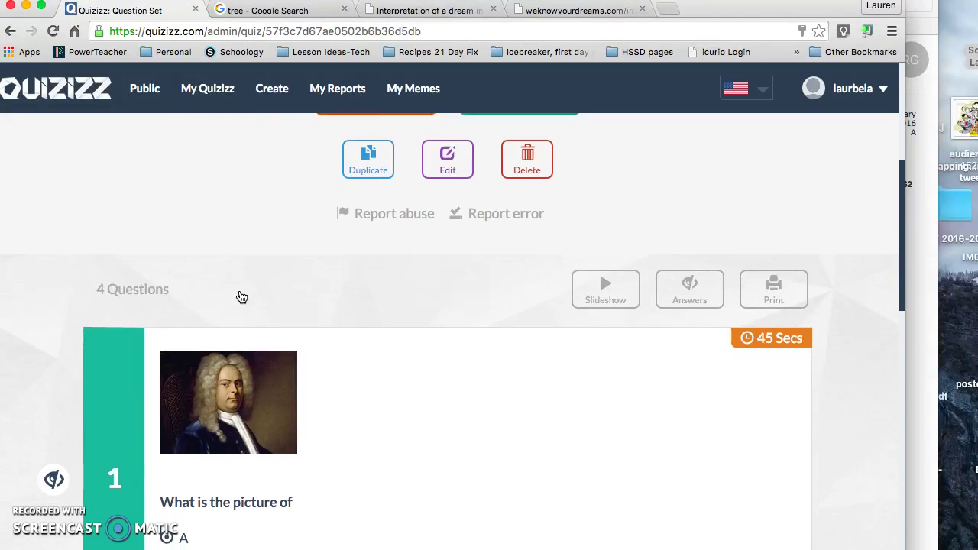
{"action": "scroll", "coordinate": [242, 297], "scroll_direction": "down", "scroll_amount": 6}
{"action": "scroll", "coordinate": [240, 293], "scroll_direction": "up", "scroll_amount": 11}
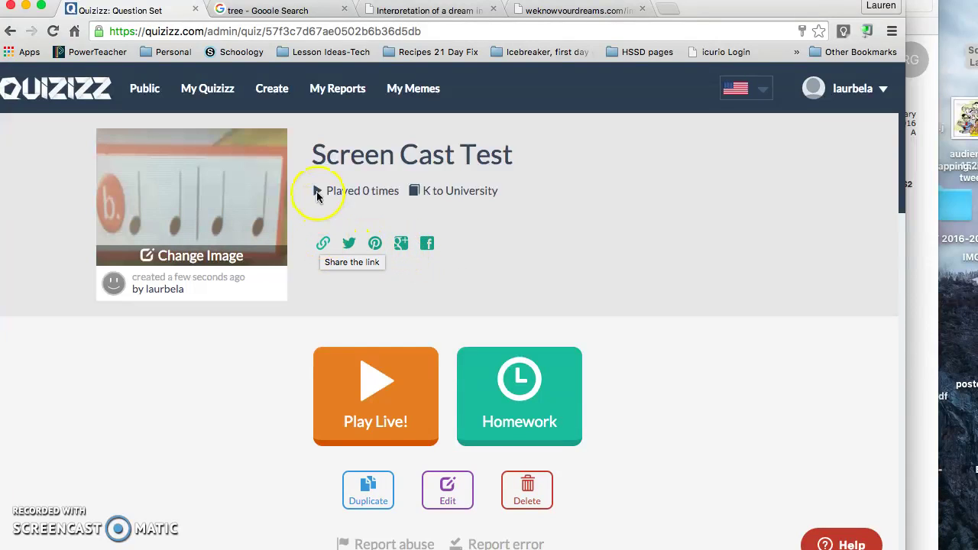
- Open the homework setup for Screen Cast Test and examine its question settings and game settings
{"action": "left_click", "coordinate": [515, 394]}
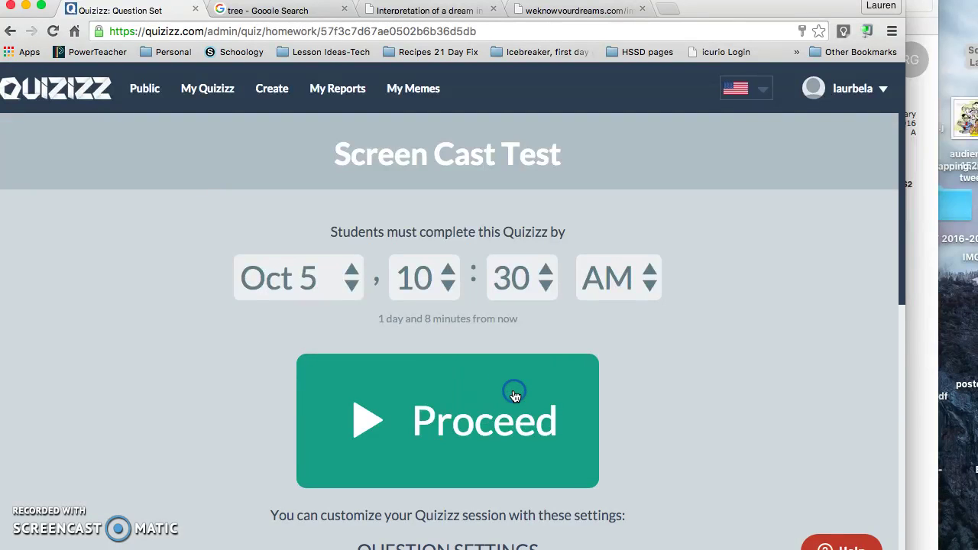
{"action": "scroll", "coordinate": [828, 443], "scroll_direction": "down", "scroll_amount": 5}
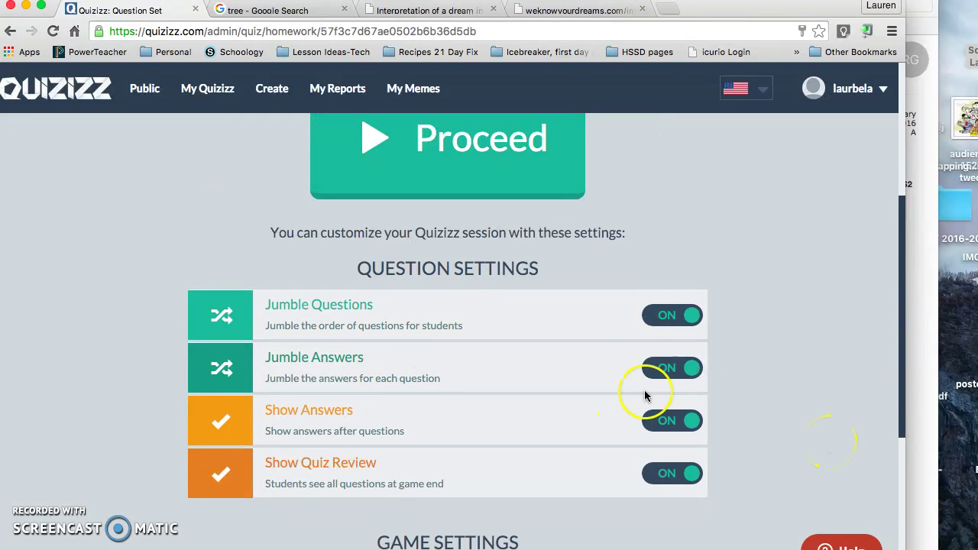
{"action": "scroll", "coordinate": [466, 428], "scroll_direction": "down", "scroll_amount": 5}
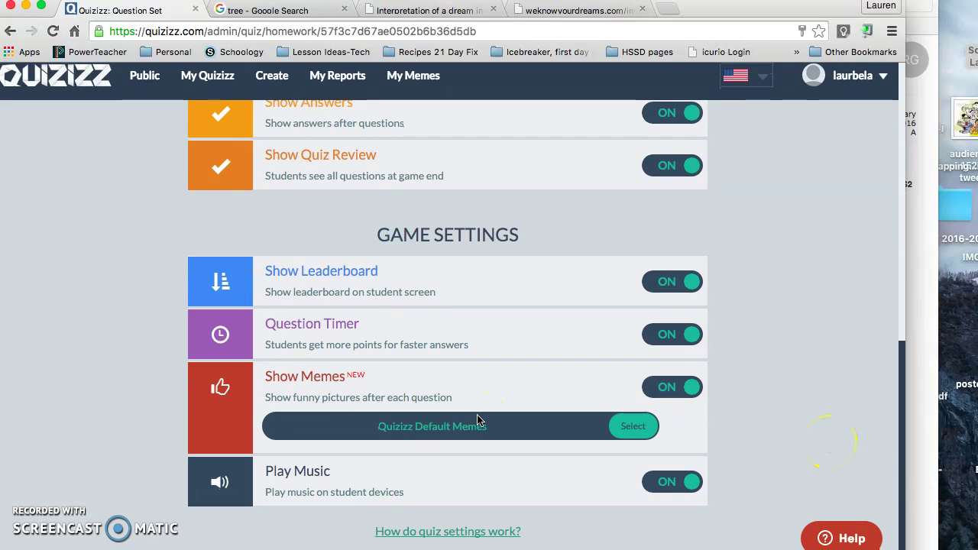
{"action": "left_click", "coordinate": [643, 371]}
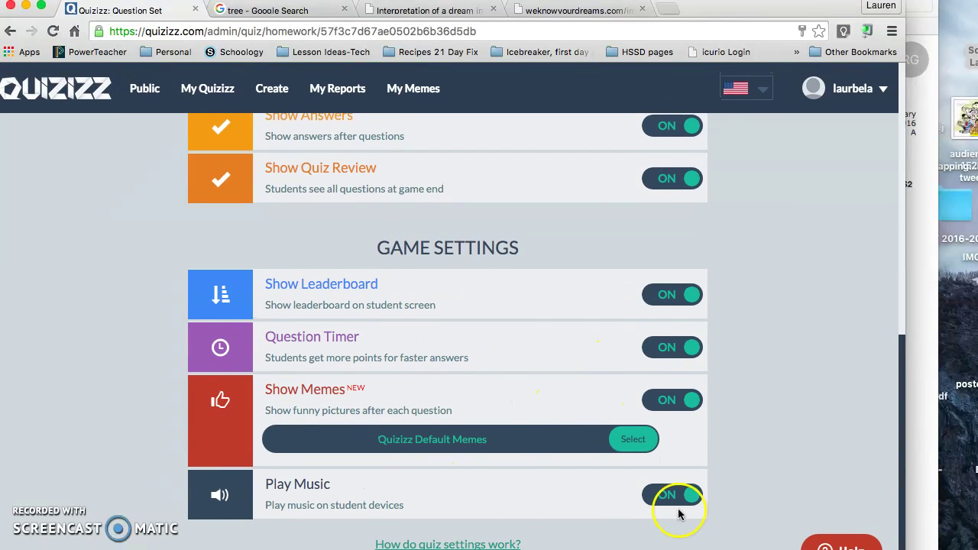
{"action": "scroll", "coordinate": [660, 306], "scroll_direction": "up", "scroll_amount": 5}
{"action": "scroll", "coordinate": [661, 299], "scroll_direction": "down", "scroll_amount": 2}
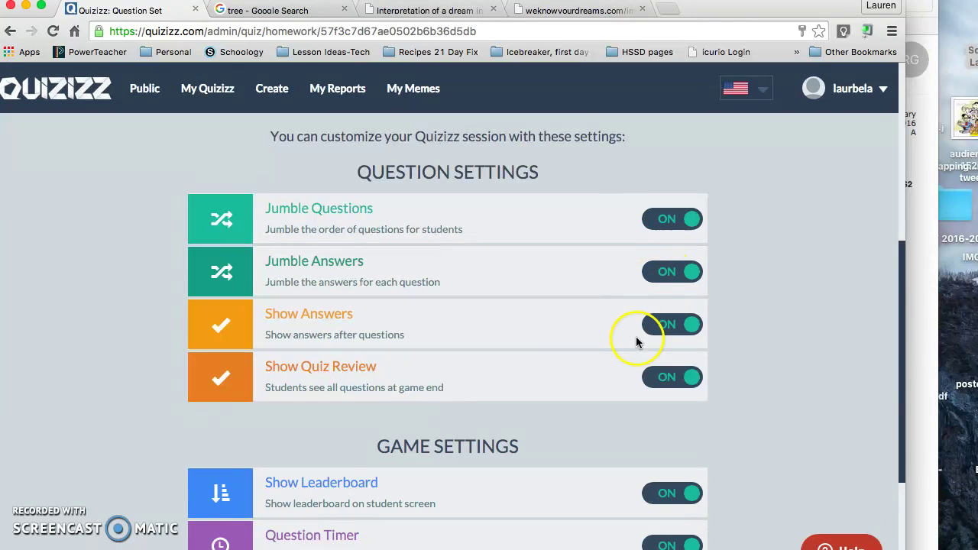
- Try switching the homework's Question Timer off and on again, and browse the meme sets without choosing one
{"action": "scroll", "coordinate": [676, 380], "scroll_direction": "down", "scroll_amount": 3}
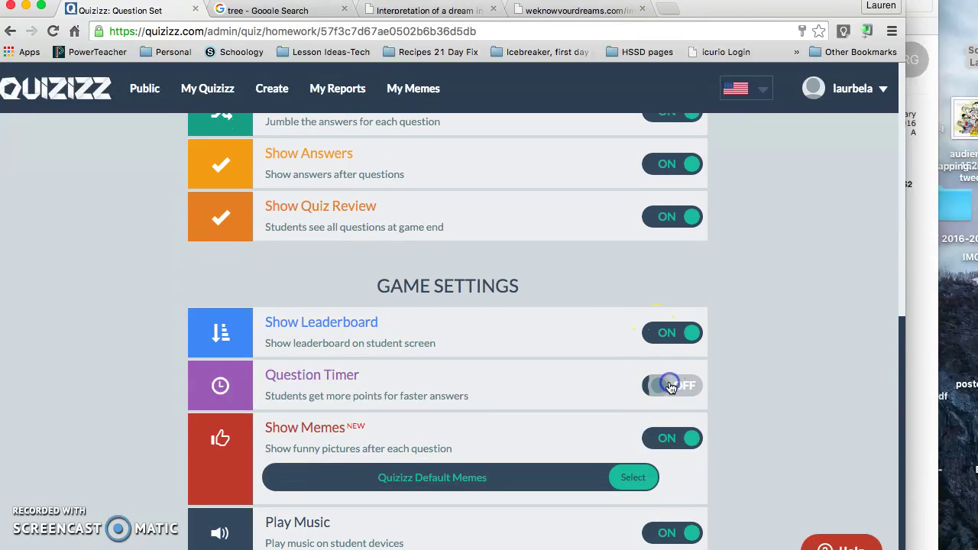
{"action": "left_click", "coordinate": [670, 387]}
{"action": "left_click_drag", "start_coordinate": [451, 470], "coordinate": [377, 475]}
{"action": "left_click", "coordinate": [621, 483]}
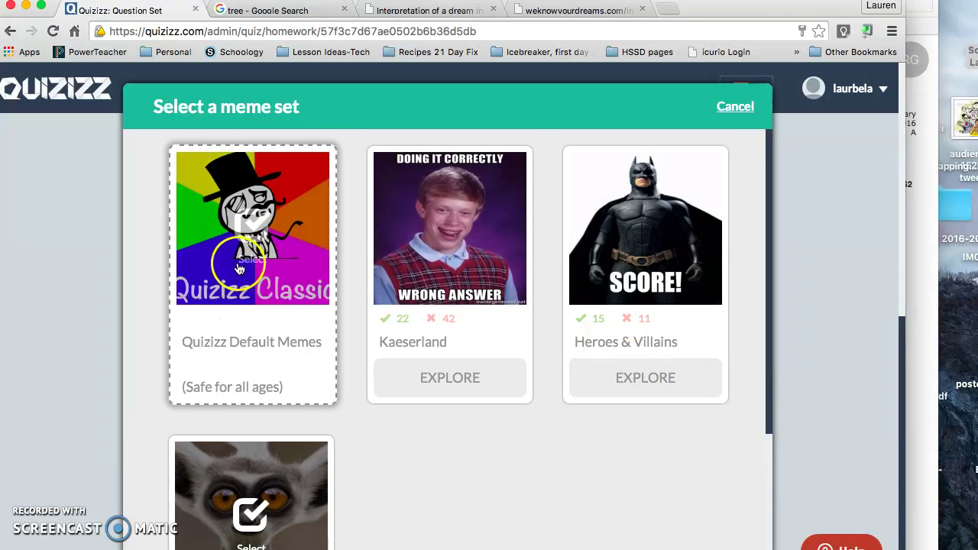
{"action": "left_click", "coordinate": [742, 107]}
{"action": "scroll", "coordinate": [450, 462], "scroll_direction": "down", "scroll_amount": 1}
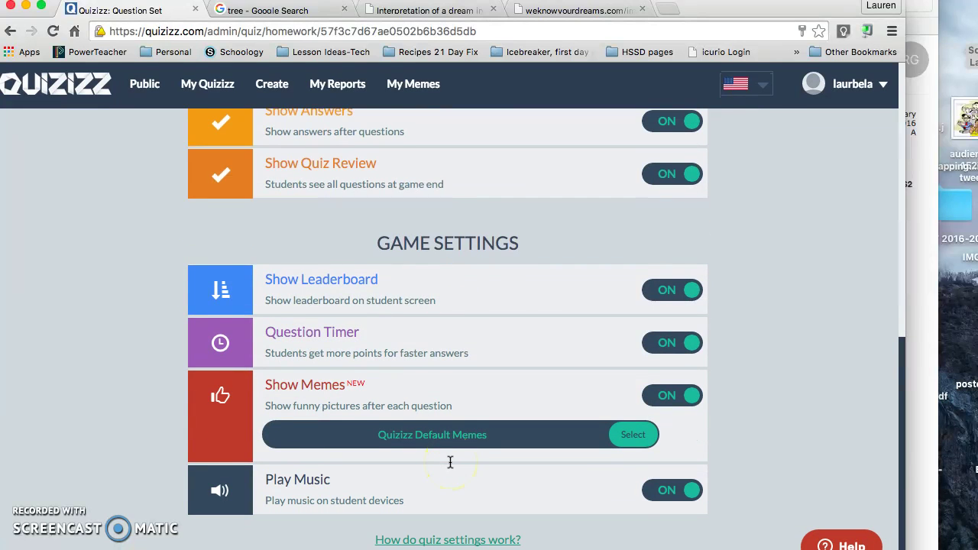
- Turn off Play Music on student devices in the homework settings
{"action": "left_click", "coordinate": [665, 506]}
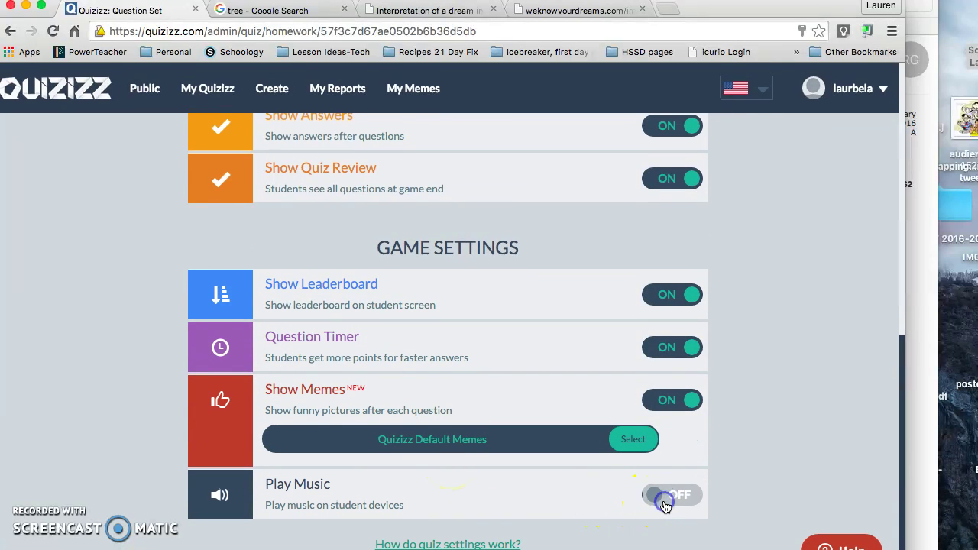
{"action": "scroll", "coordinate": [415, 158], "scroll_direction": "up", "scroll_amount": 5}
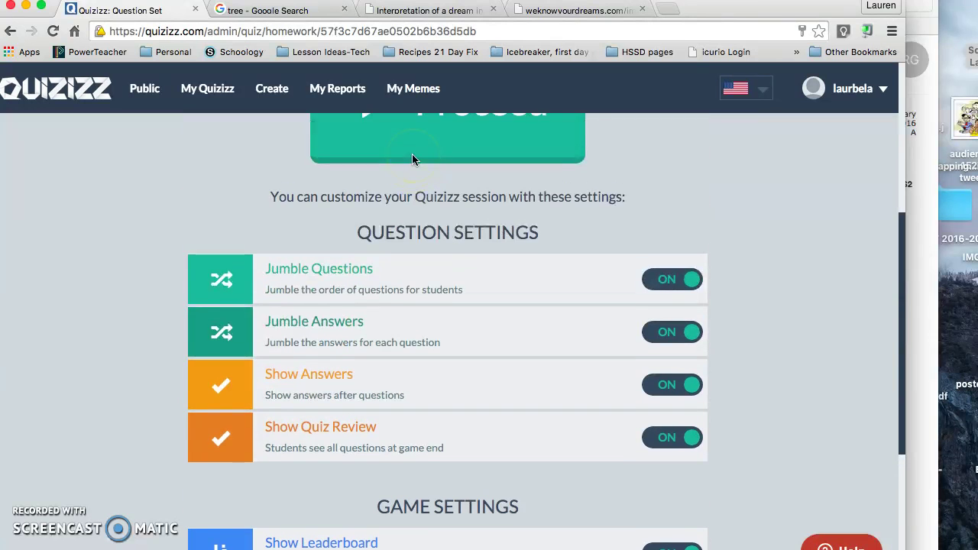
{"action": "left_click", "coordinate": [494, 397]}
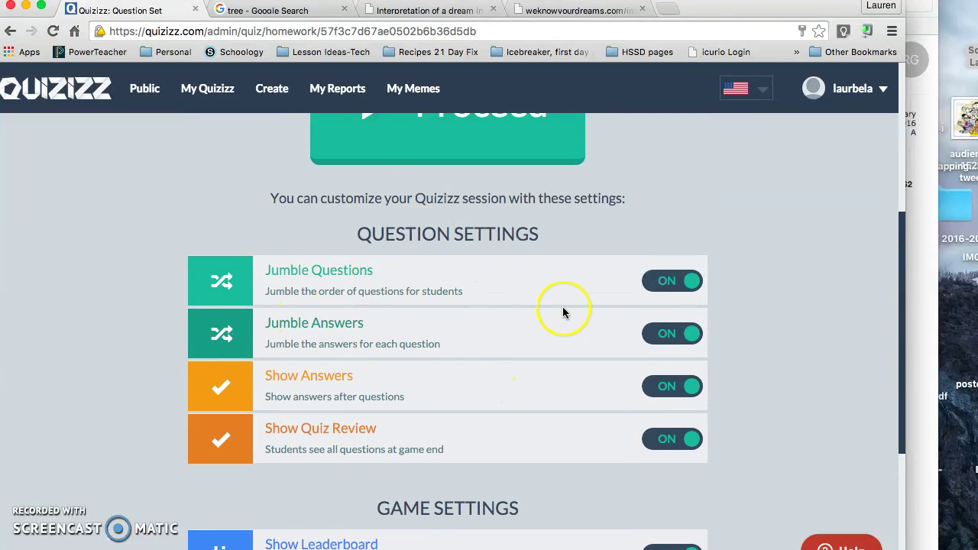
- Set the homework deadline to Oct 8, 10:30 PM, and return to the quiz page without assigning it
{"action": "scroll", "coordinate": [443, 192], "scroll_direction": "up", "scroll_amount": 6}
{"action": "left_click", "coordinate": [356, 284]}
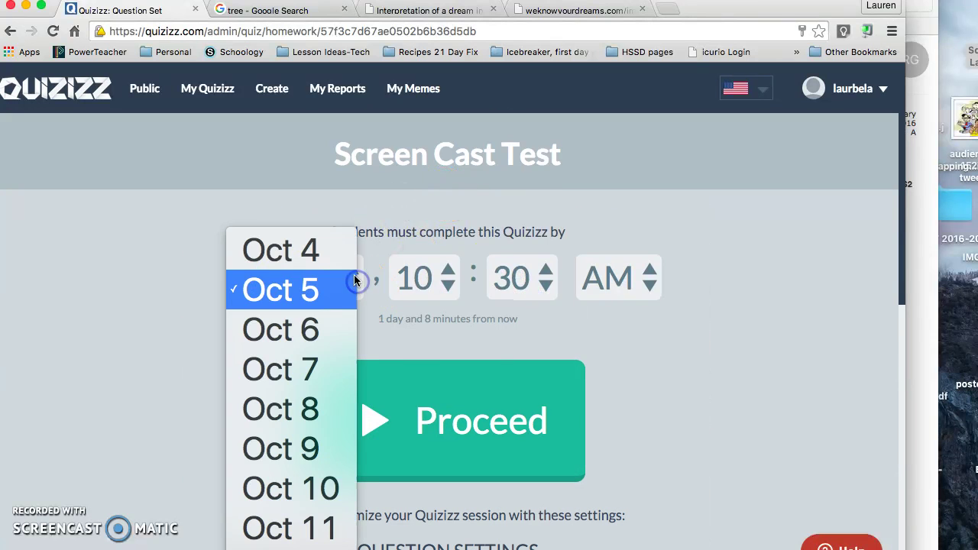
{"action": "left_click", "coordinate": [312, 407]}
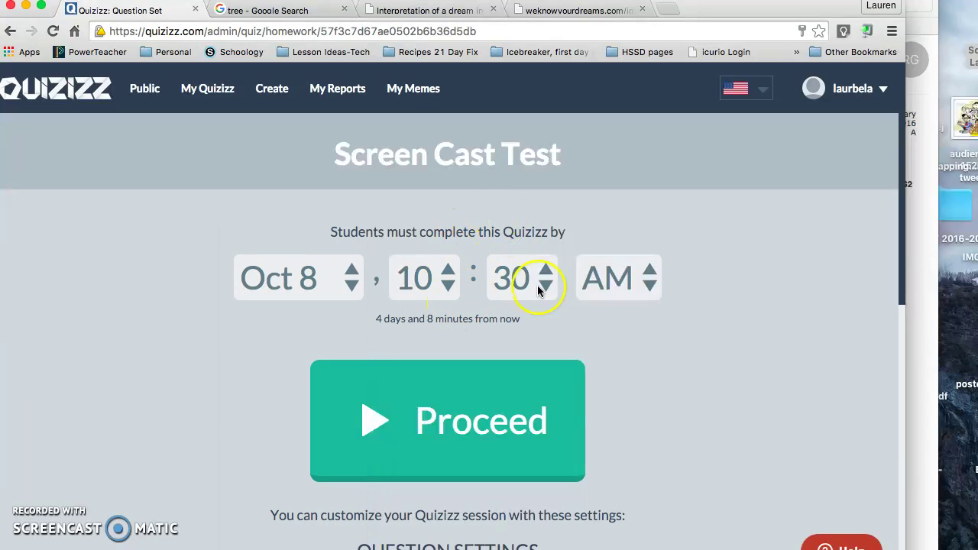
{"action": "left_click", "coordinate": [639, 278]}
{"action": "left_click", "coordinate": [624, 332]}
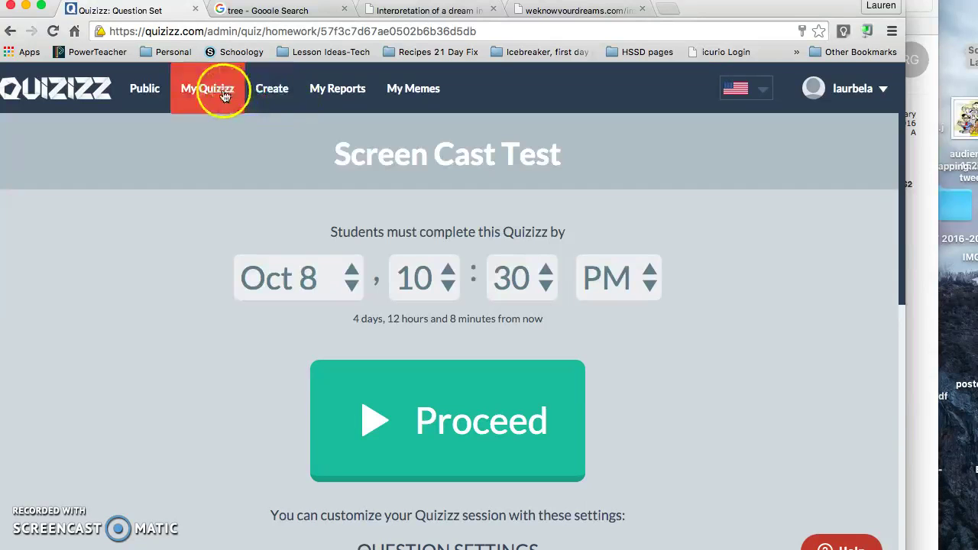
{"action": "left_click", "coordinate": [11, 31]}
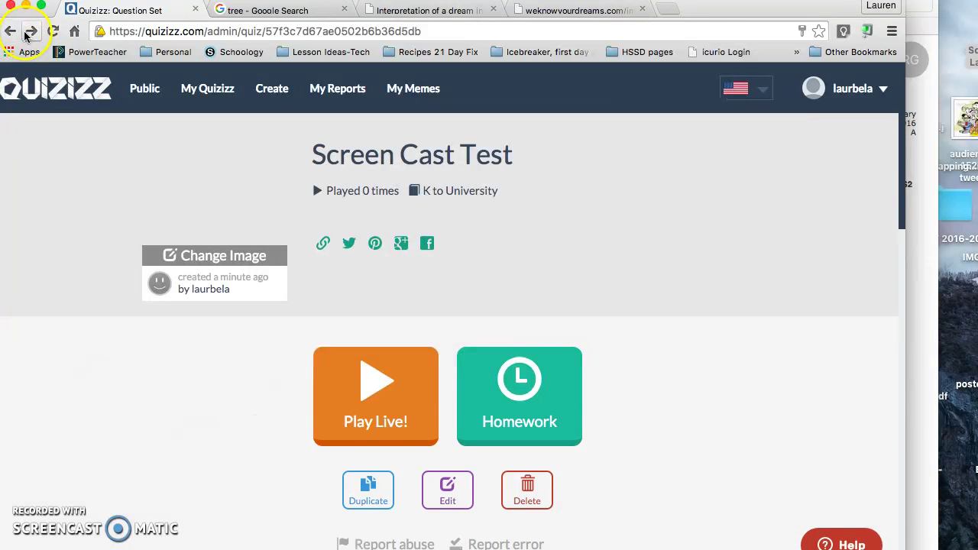
- Launch Screen Cast Test as a live game, keeping the default question and game settings
{"action": "left_click", "coordinate": [403, 412]}
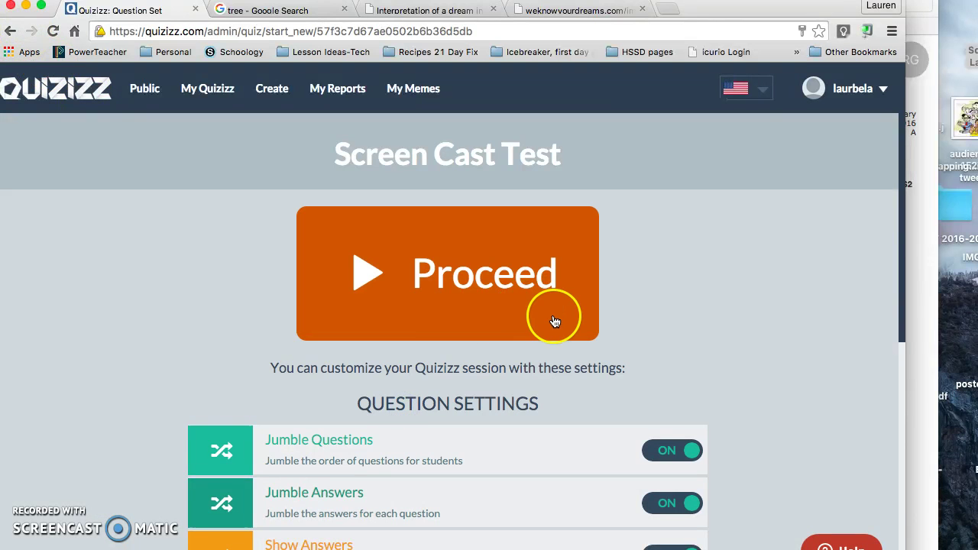
{"action": "scroll", "coordinate": [555, 321], "scroll_direction": "down", "scroll_amount": 5}
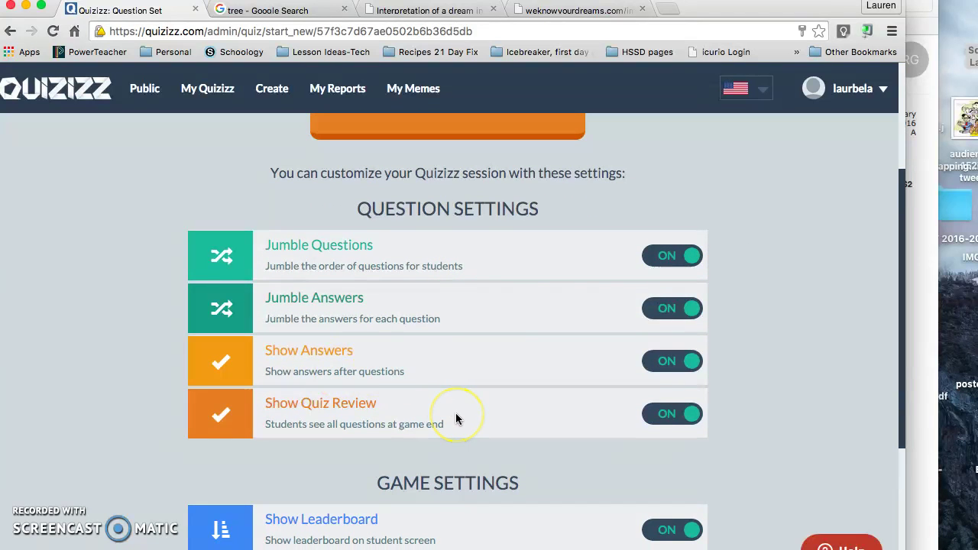
{"action": "scroll", "coordinate": [455, 418], "scroll_direction": "down", "scroll_amount": 5}
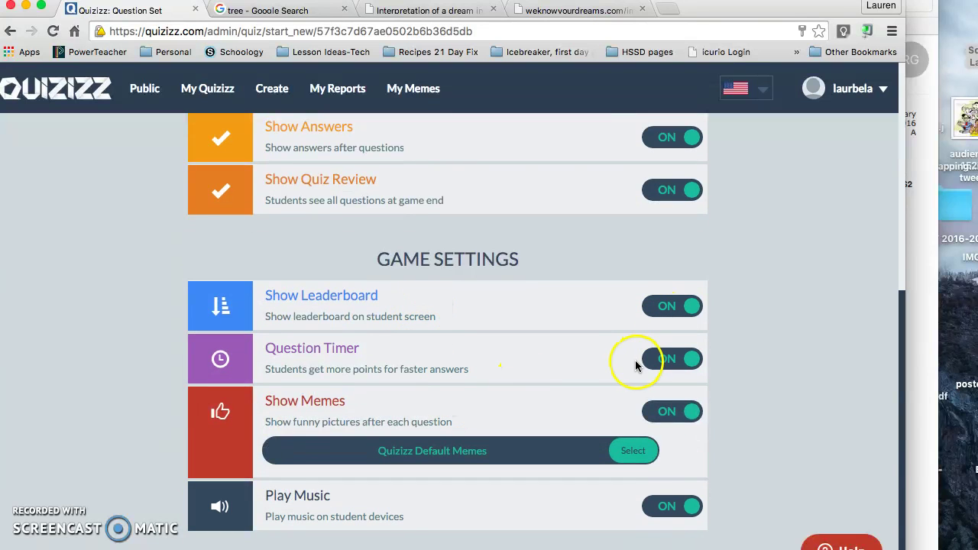
{"action": "scroll", "coordinate": [617, 468], "scroll_direction": "down", "scroll_amount": 1}
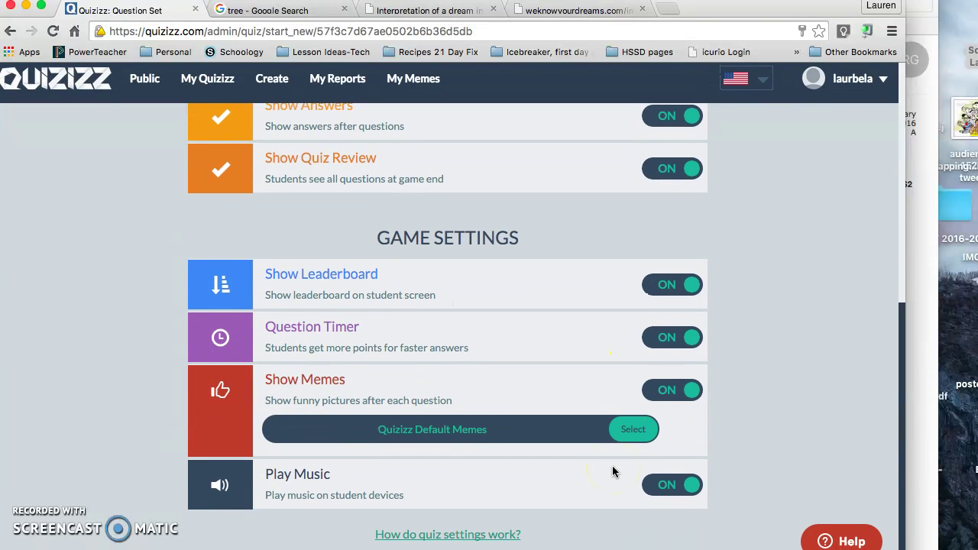
{"action": "scroll", "coordinate": [612, 470], "scroll_direction": "up", "scroll_amount": 10}
{"action": "left_click", "coordinate": [448, 254]}
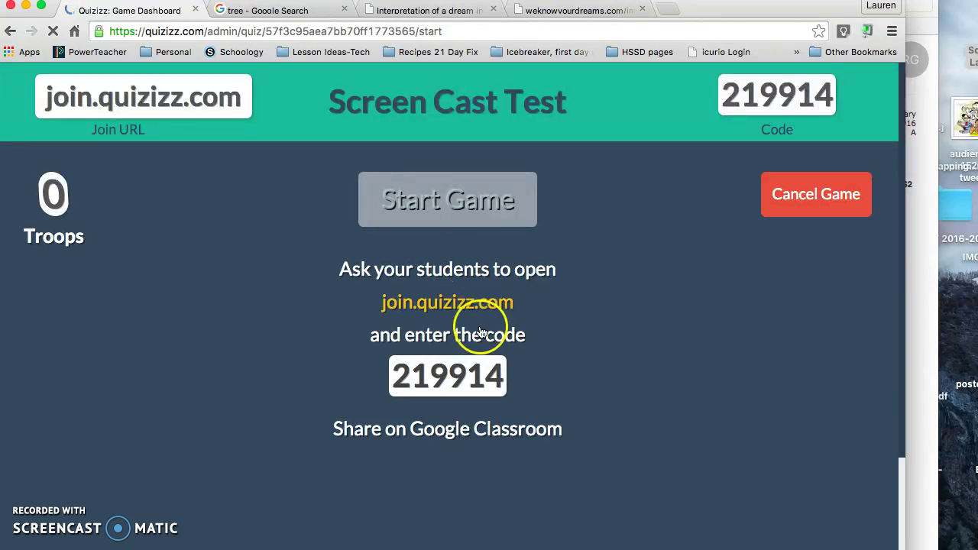
- Highlight the game code and the join.quizizz.com address in the students' joining instructions
{"action": "left_click", "coordinate": [535, 371]}
{"action": "left_click_drag", "start_coordinate": [438, 375], "coordinate": [479, 373]}
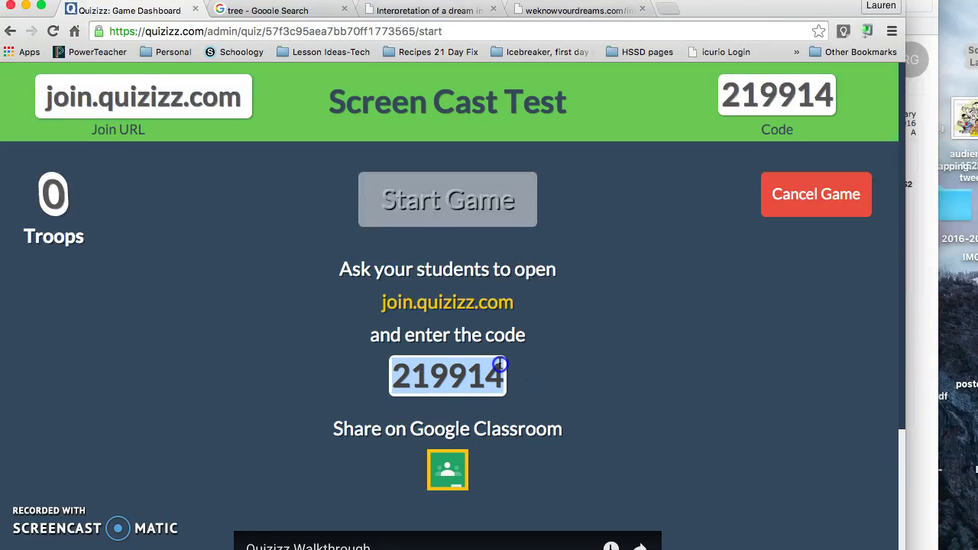
{"action": "left_click_drag", "start_coordinate": [521, 302], "coordinate": [395, 304]}
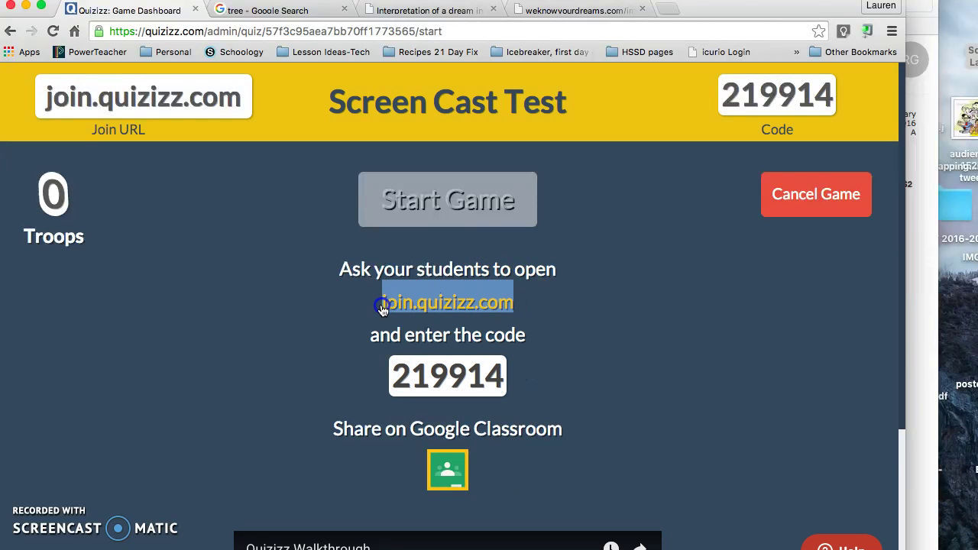
- Load join.quizizz.com in the tree image's browser tab, select the game code field, and return to the game dashboard
{"action": "left_click", "coordinate": [544, 9]}
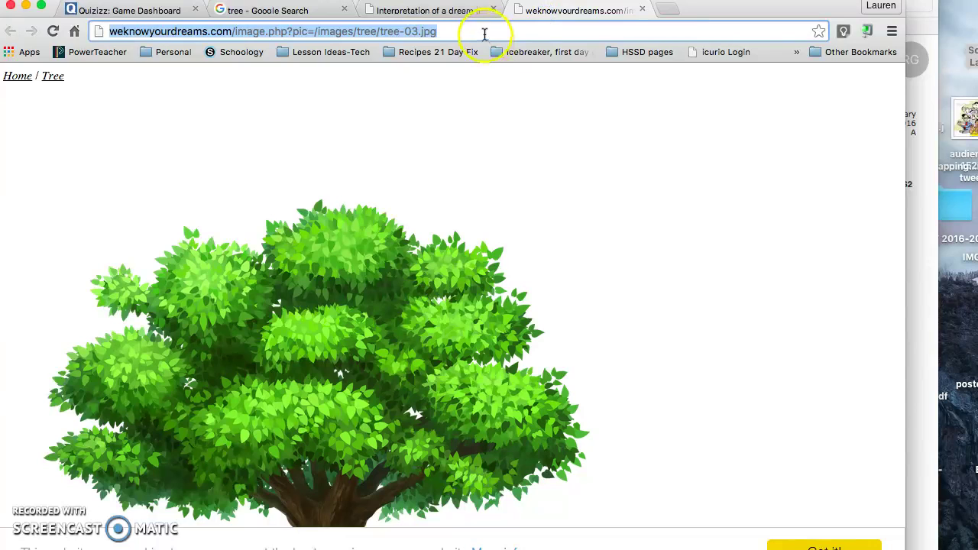
{"action": "type", "text": "join.q"}
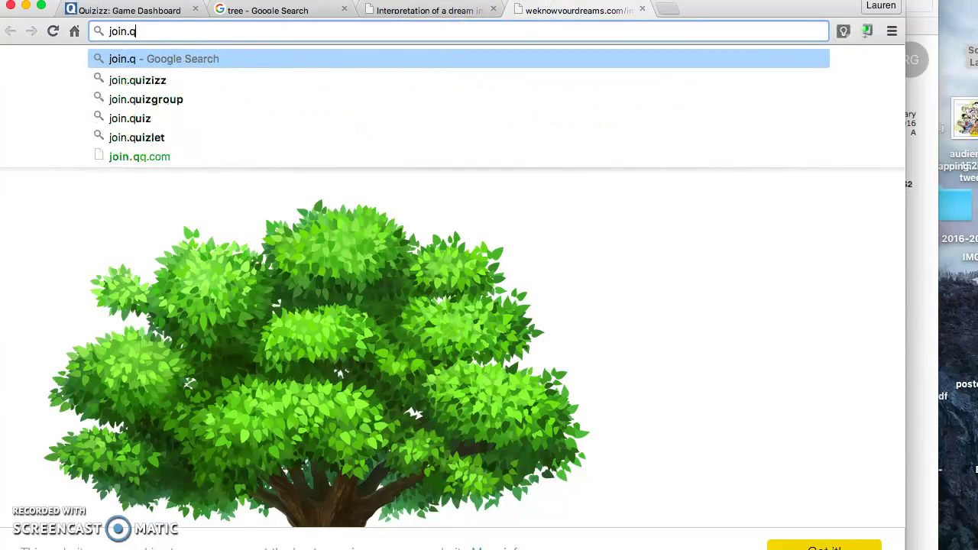
{"action": "type", "text": "uizizz.com"}
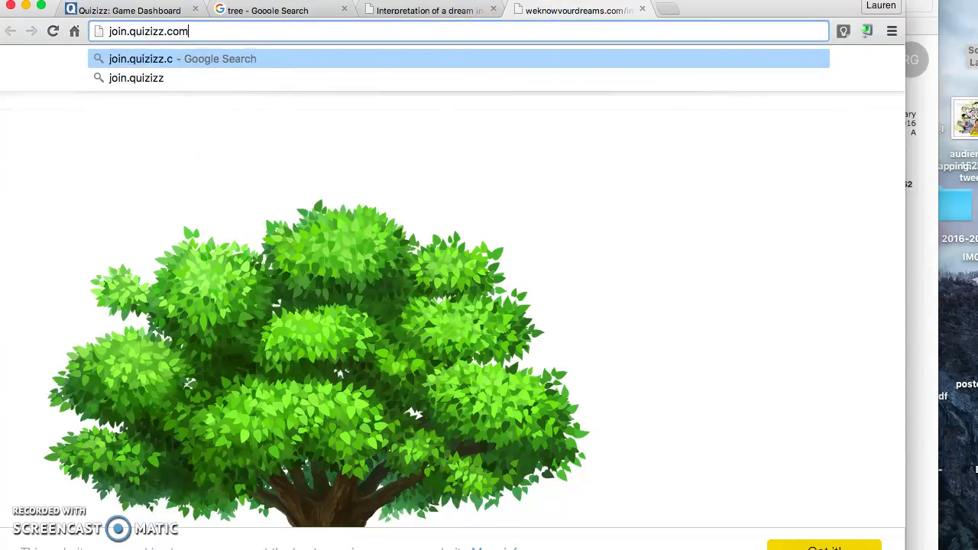
{"action": "key", "text": "Return"}
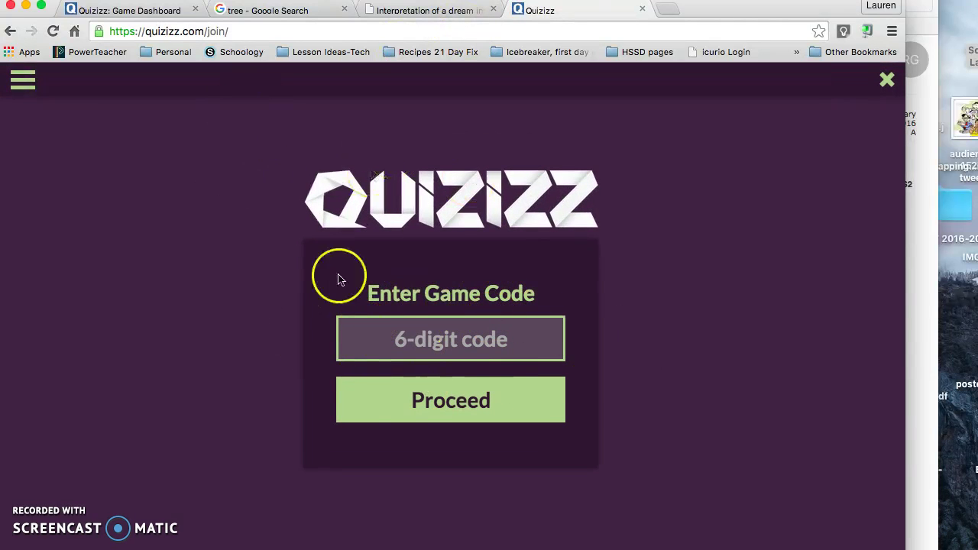
{"action": "left_click", "coordinate": [418, 332]}
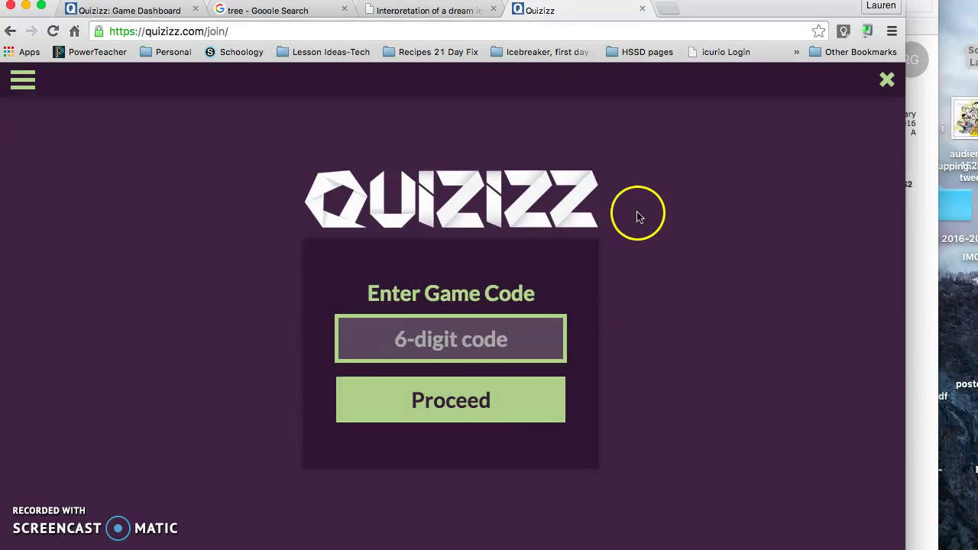
{"action": "left_click", "coordinate": [157, 17]}
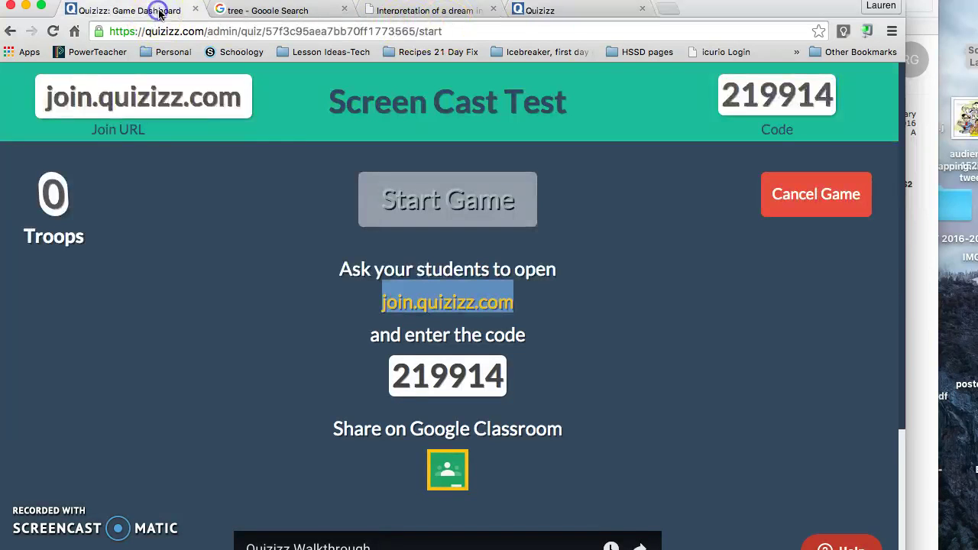
- Highlight the game code in the students' joining instructions and cancel the Screen Cast Test live game
{"action": "left_click_drag", "start_coordinate": [398, 382], "coordinate": [489, 383]}
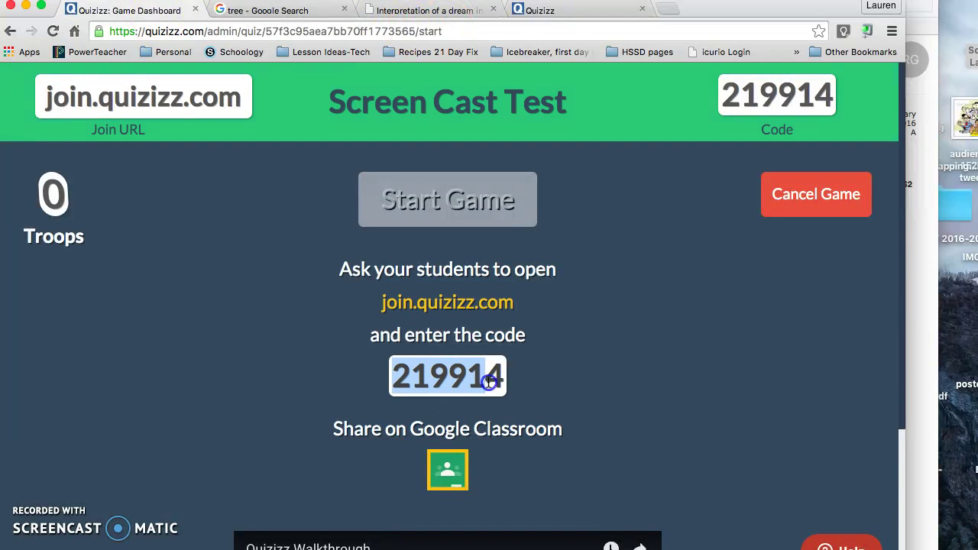
{"action": "scroll", "coordinate": [440, 483], "scroll_direction": "down", "scroll_amount": 5}
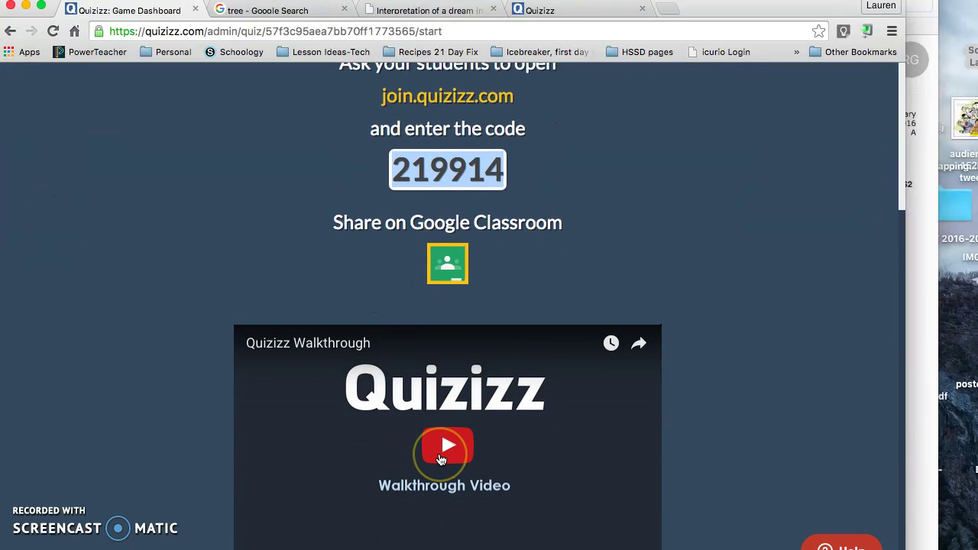
{"action": "scroll", "coordinate": [441, 458], "scroll_direction": "up", "scroll_amount": 5}
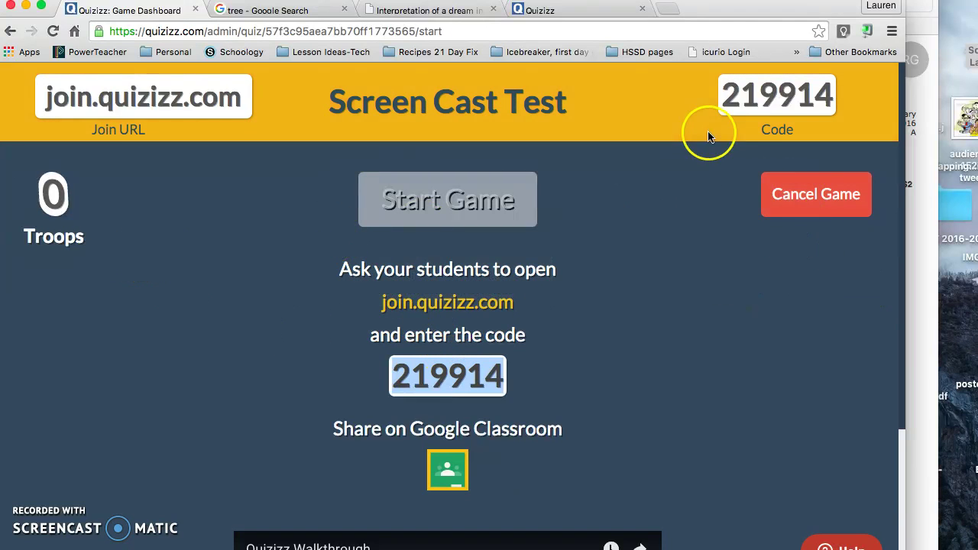
{"action": "left_click", "coordinate": [821, 209]}
{"action": "left_click", "coordinate": [590, 197]}
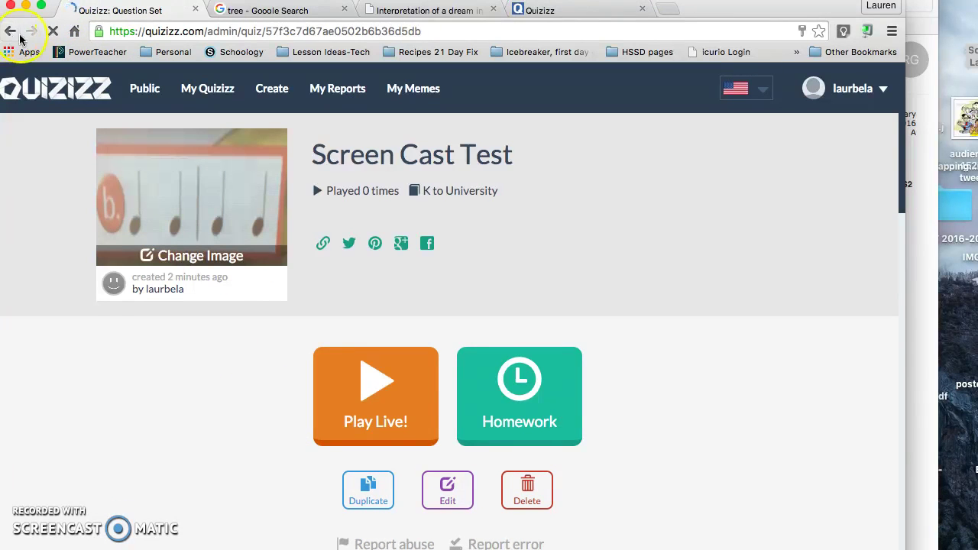
- Create a new quiz named 2, keeping the English language and Public visibility
{"action": "left_click", "coordinate": [260, 89]}
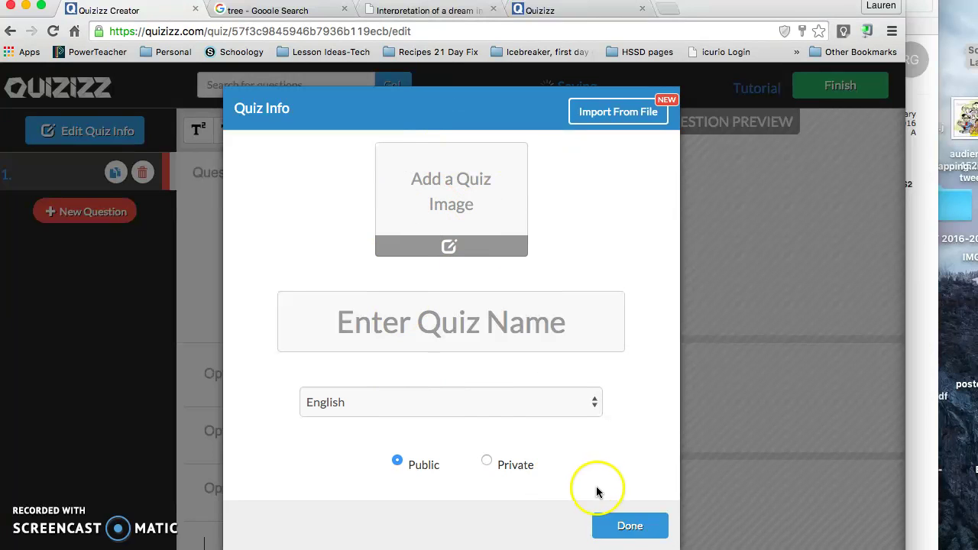
{"action": "left_click", "coordinate": [631, 531]}
{"action": "left_click", "coordinate": [381, 320]}
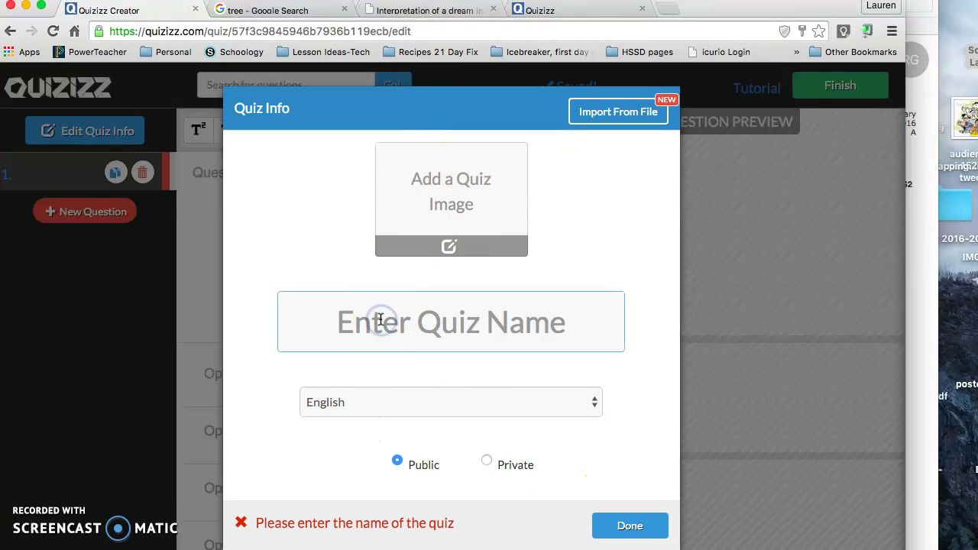
{"action": "type", "text": "2"}
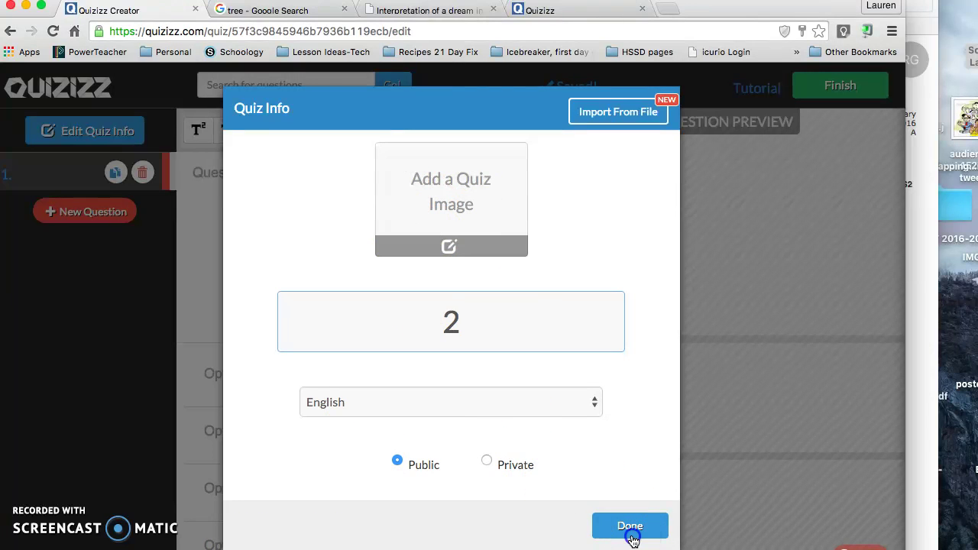
{"action": "left_click", "coordinate": [631, 530]}
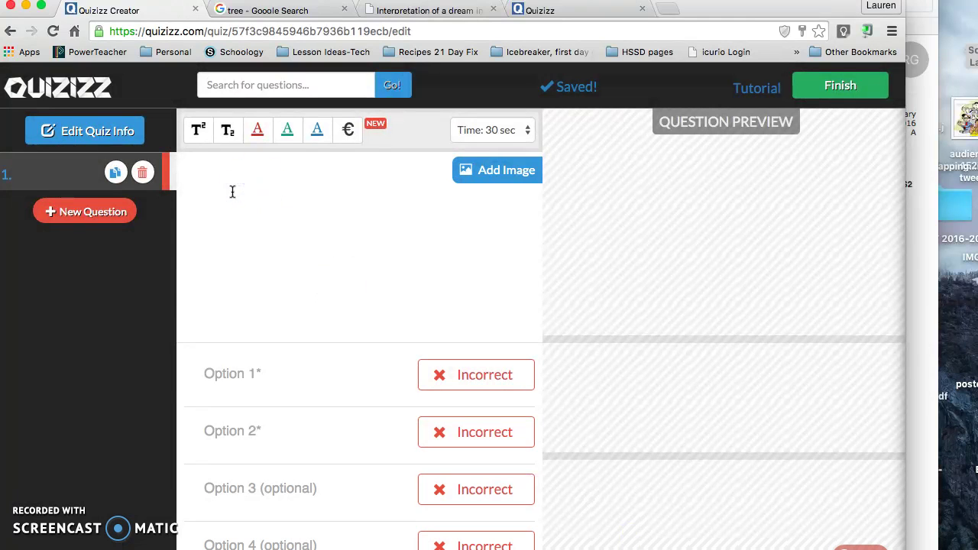
- Look at the computer and URL upload options for a question image, and close them without adding an image
{"action": "left_click", "coordinate": [484, 175]}
{"action": "left_click", "coordinate": [492, 119]}
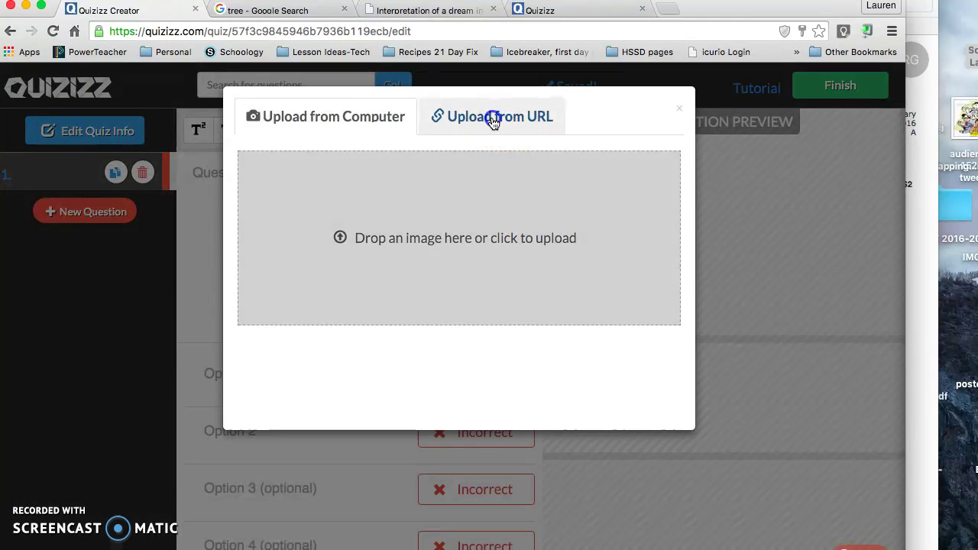
{"action": "left_click", "coordinate": [337, 115]}
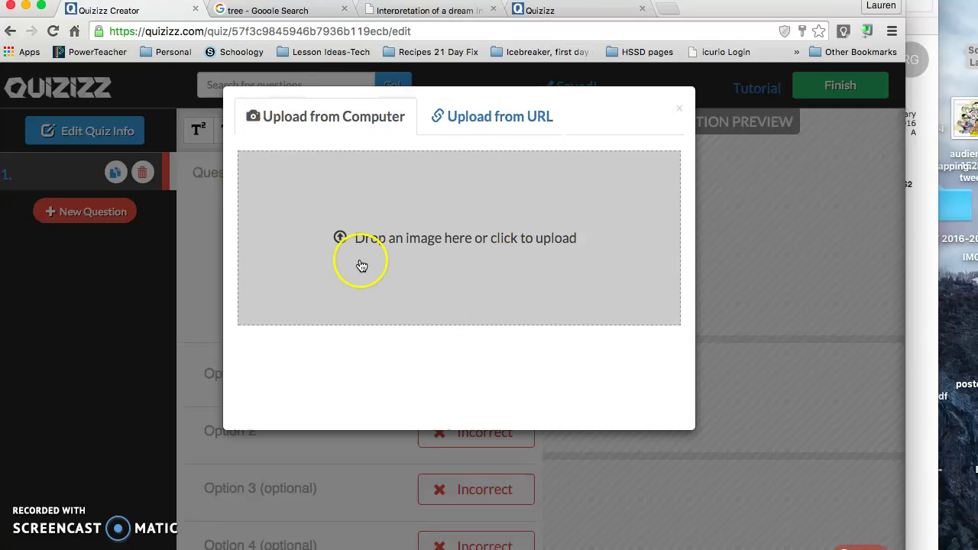
{"action": "left_click", "coordinate": [677, 108]}
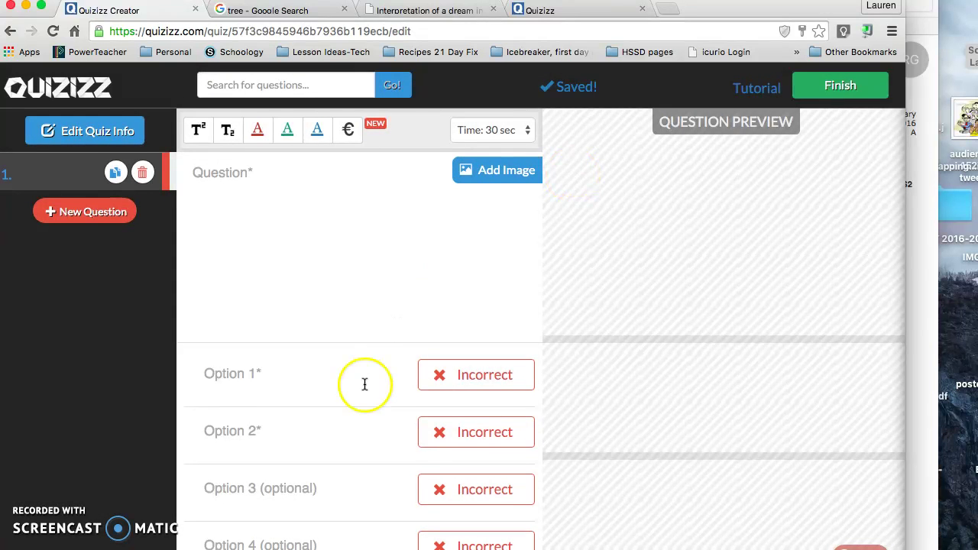
- Mark option 1 as the correct answer with the time limit kept at 30 sec, and try to finish the quiz
{"action": "left_click", "coordinate": [482, 375]}
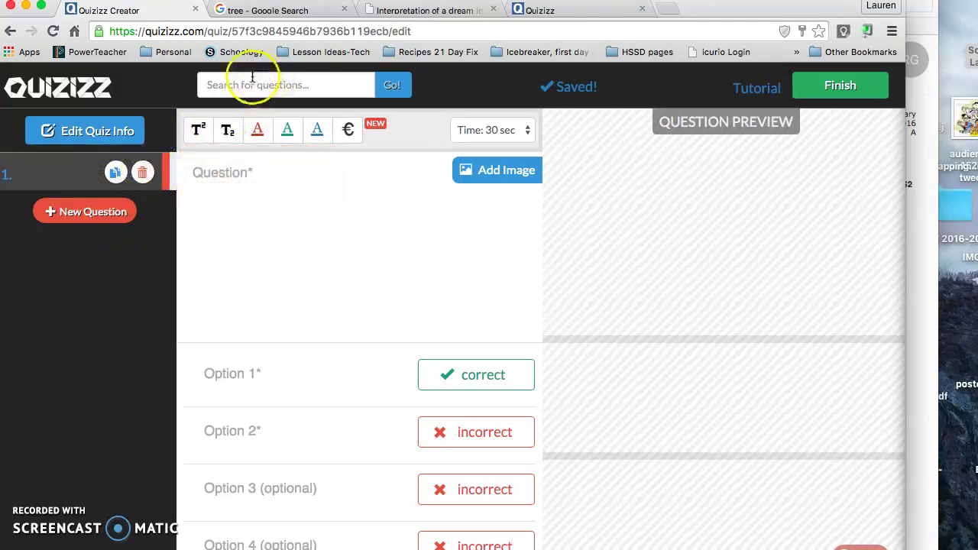
{"action": "left_click", "coordinate": [511, 131]}
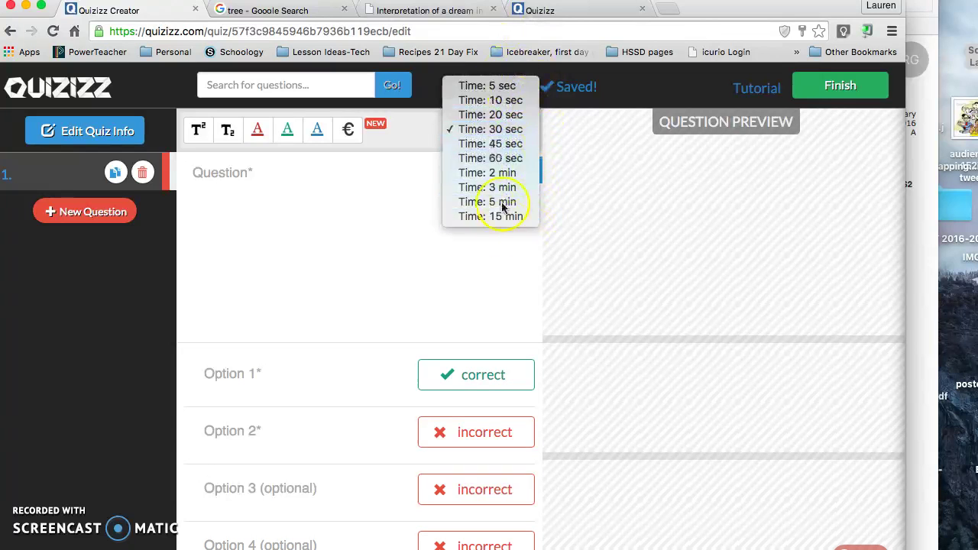
{"action": "left_click", "coordinate": [334, 270]}
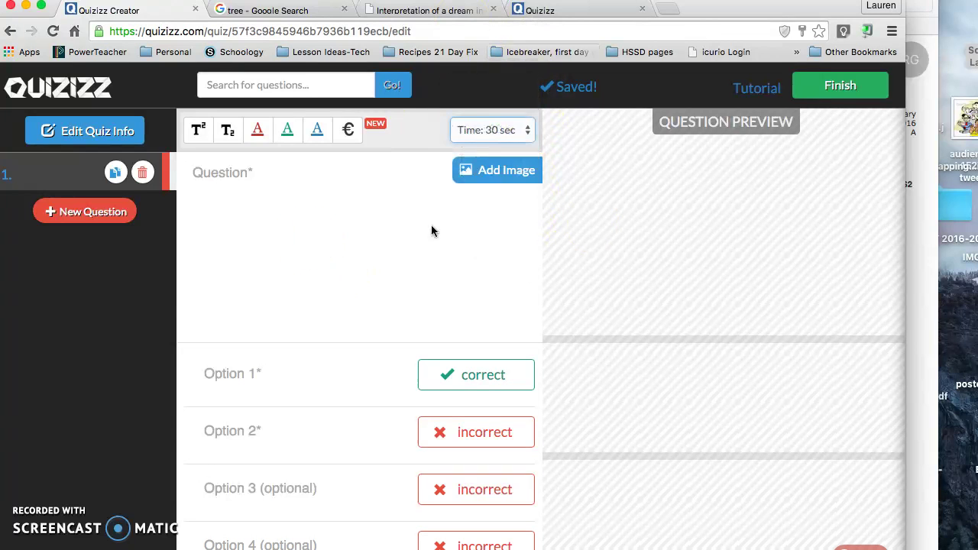
{"action": "left_click", "coordinate": [871, 85]}
{"action": "left_click", "coordinate": [642, 221]}
- Enter 33445 as the question text, with r6 as option 1 and 678 as option 2
{"action": "left_click", "coordinate": [243, 235]}
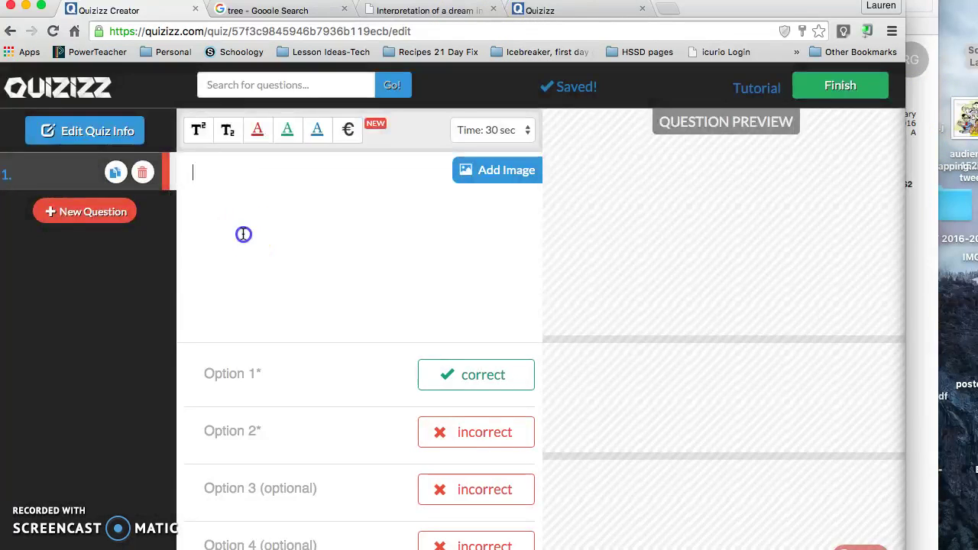
{"action": "type", "text": "33445"}
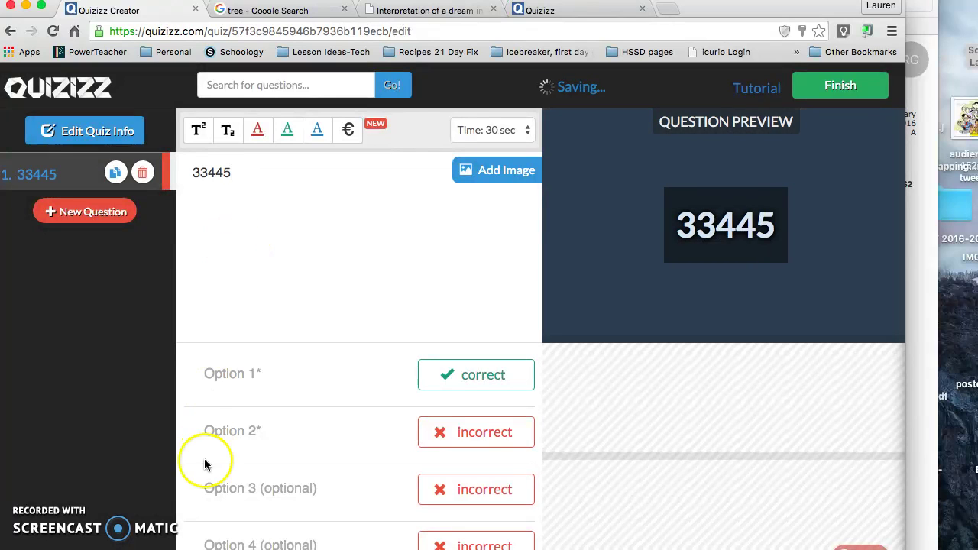
{"action": "left_click", "coordinate": [266, 371]}
{"action": "type", "text": "r6"}
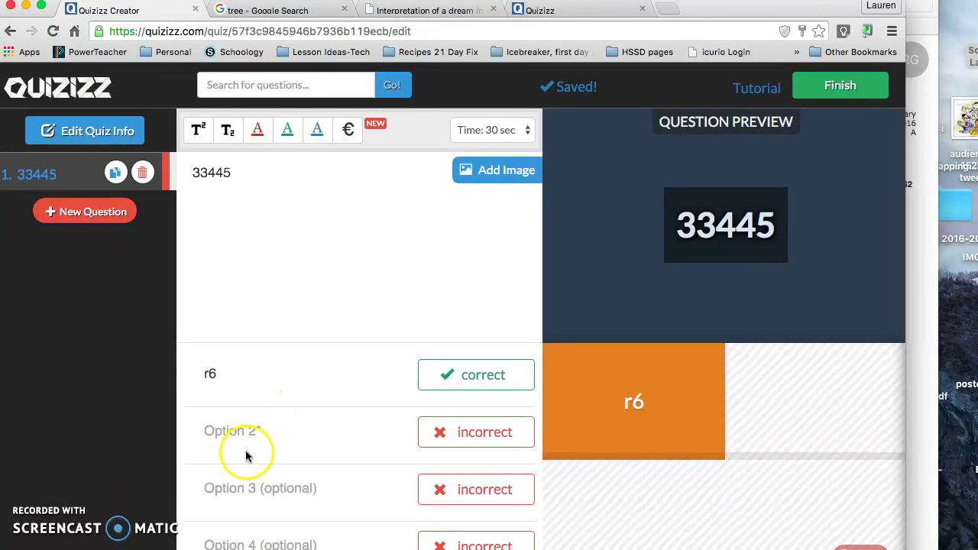
{"action": "left_click", "coordinate": [263, 439]}
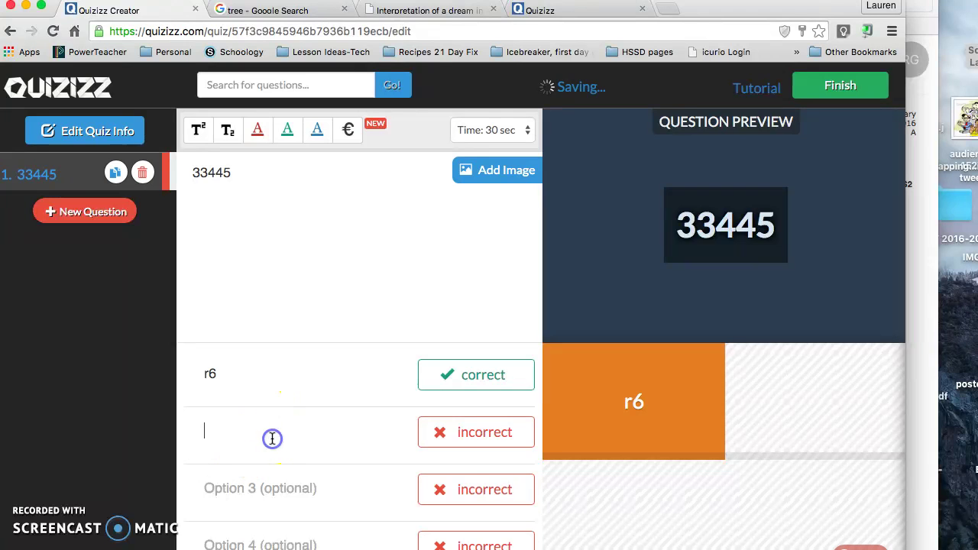
{"action": "type", "text": "678"}
- Start finishing the quiz and set its grade range to K to 1
{"action": "left_click", "coordinate": [887, 89]}
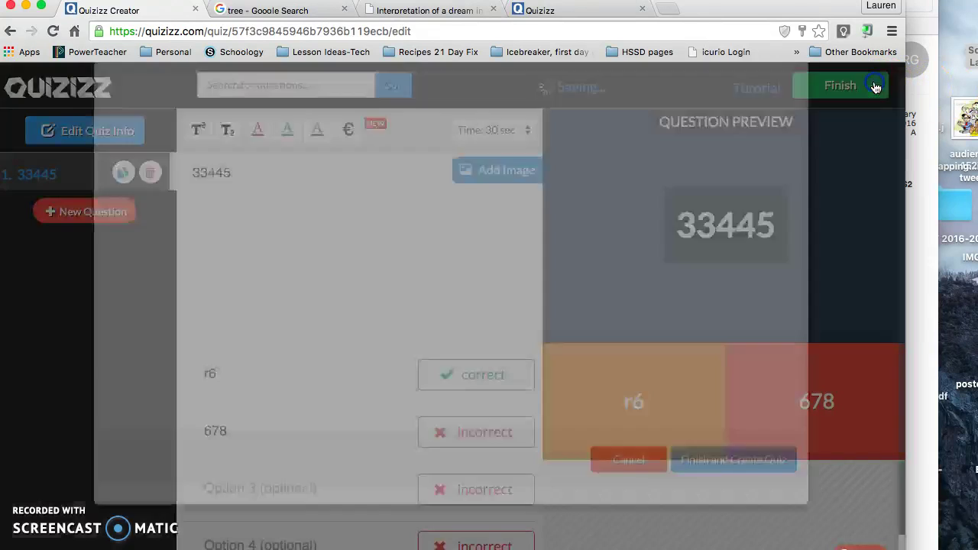
{"action": "scroll", "coordinate": [425, 197], "scroll_direction": "down", "scroll_amount": 4}
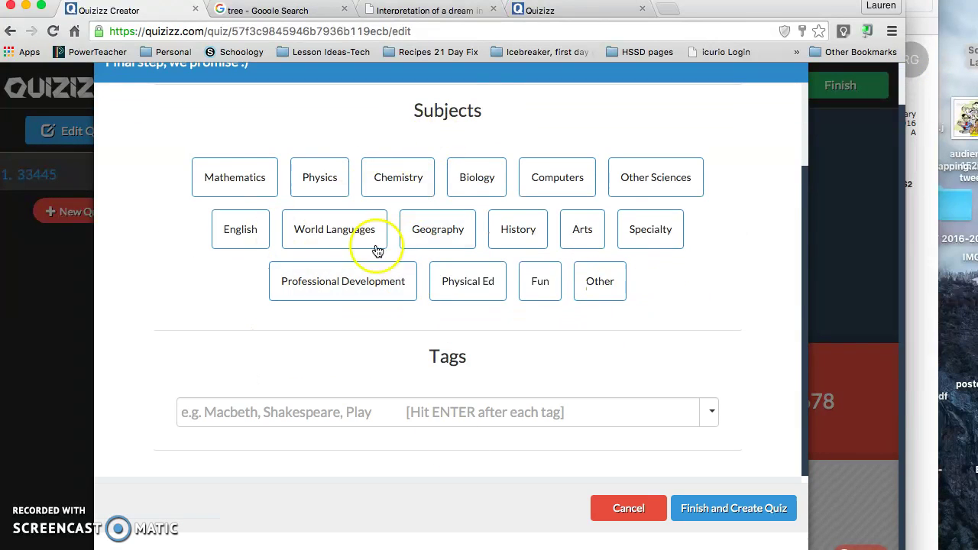
{"action": "left_click", "coordinate": [732, 508]}
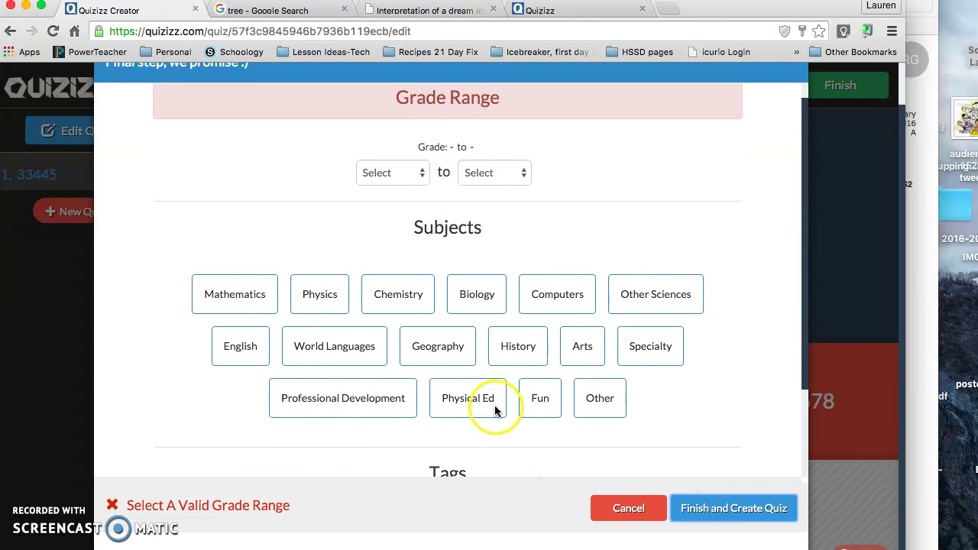
{"action": "left_click", "coordinate": [359, 192]}
{"action": "left_click", "coordinate": [368, 207]}
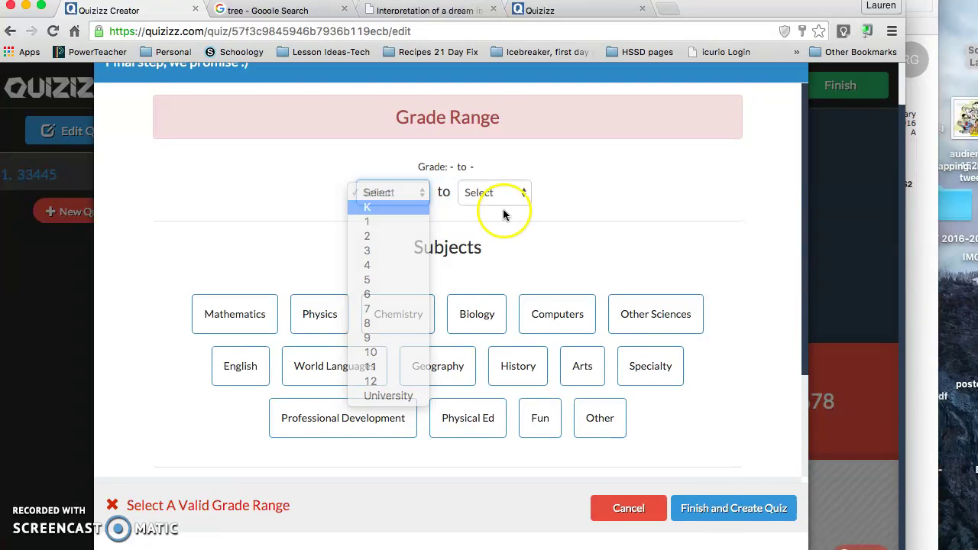
{"action": "left_click", "coordinate": [502, 196]}
{"action": "left_click", "coordinate": [742, 432]}
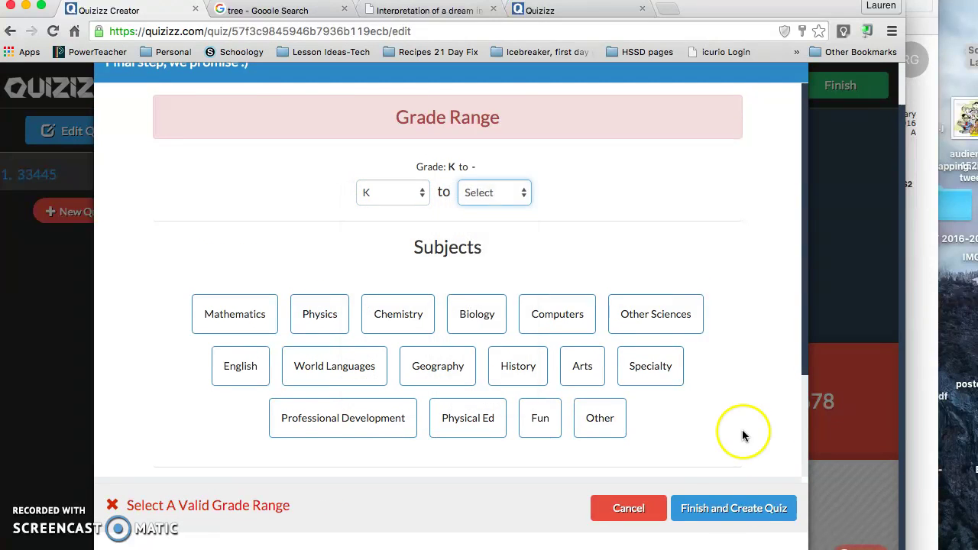
- Choose Physics as the subject and 2D Motion as the topic, and finish creating the quiz
{"action": "left_click", "coordinate": [717, 508]}
{"action": "left_click", "coordinate": [331, 319]}
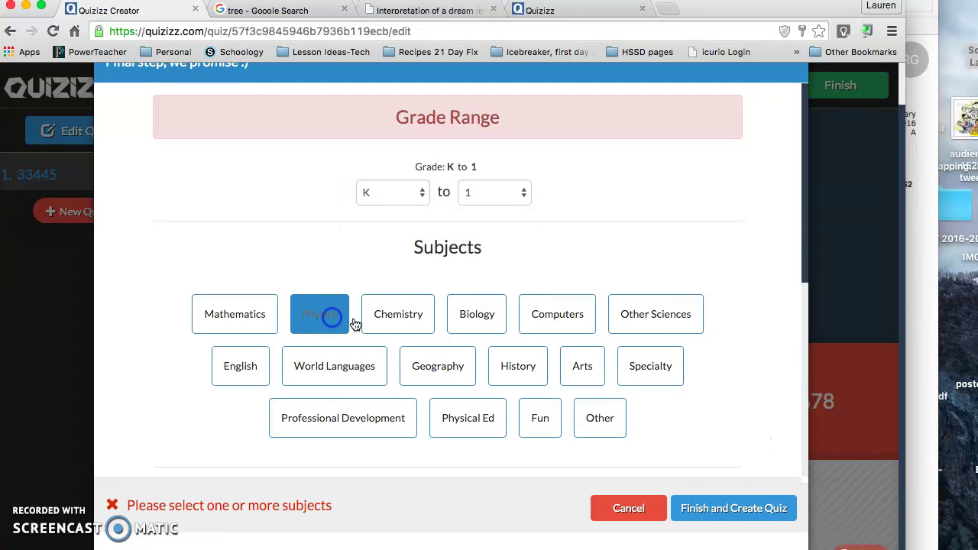
{"action": "left_click", "coordinate": [731, 510]}
{"action": "left_click", "coordinate": [341, 286]}
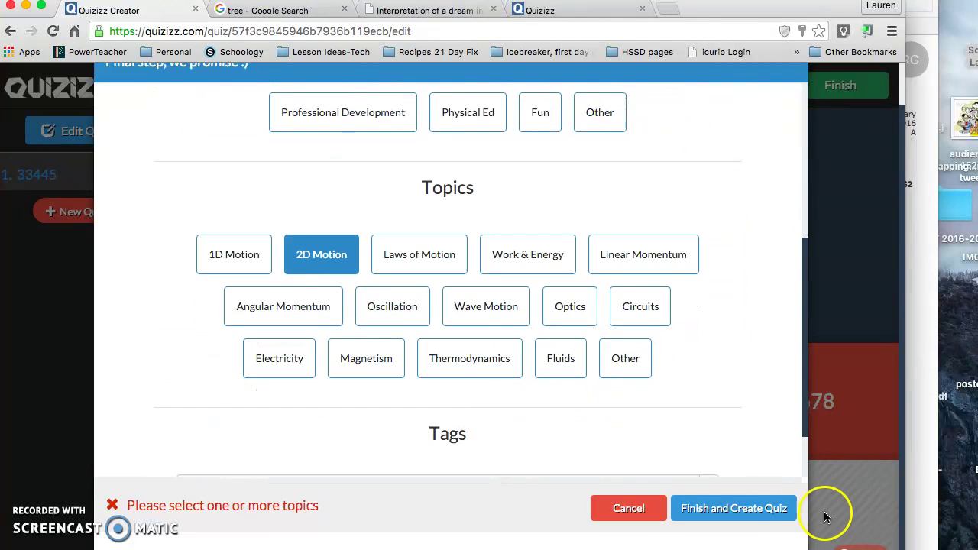
{"action": "left_click", "coordinate": [736, 512]}
{"action": "left_click", "coordinate": [326, 320]}
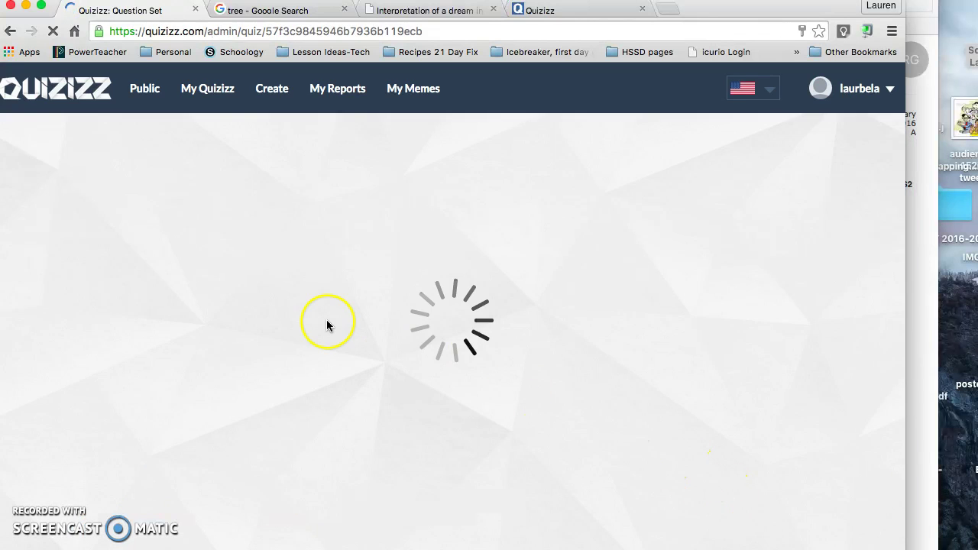
- Preview the new quiz's printable version as a PDF, cancel printing, and return to the quiz page
{"action": "scroll", "coordinate": [326, 319], "scroll_direction": "down", "scroll_amount": 5}
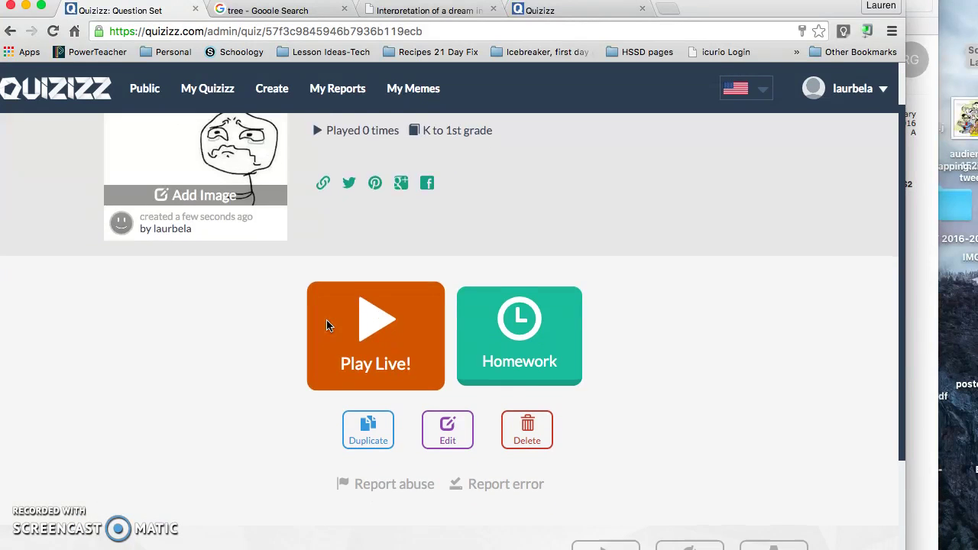
{"action": "scroll", "coordinate": [327, 325], "scroll_direction": "up", "scroll_amount": 1}
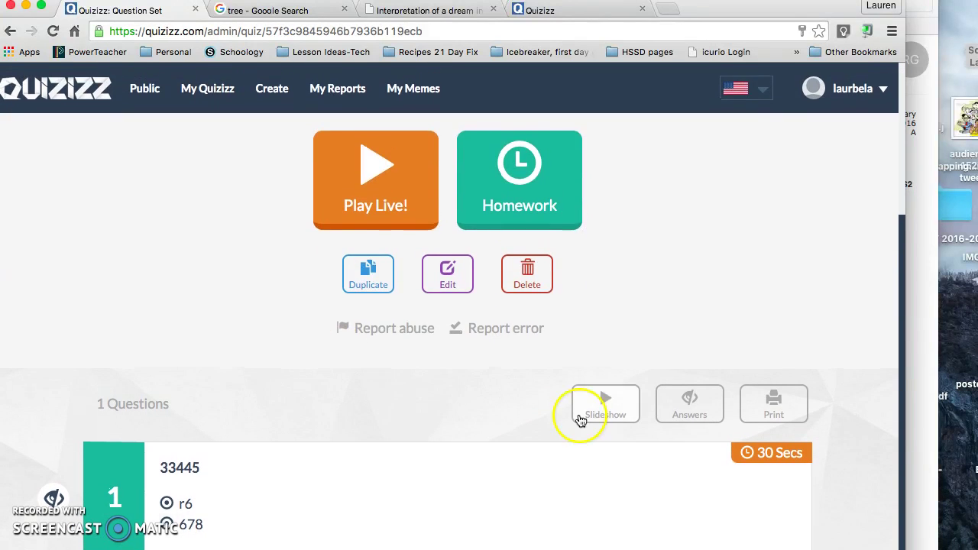
{"action": "left_click", "coordinate": [609, 407]}
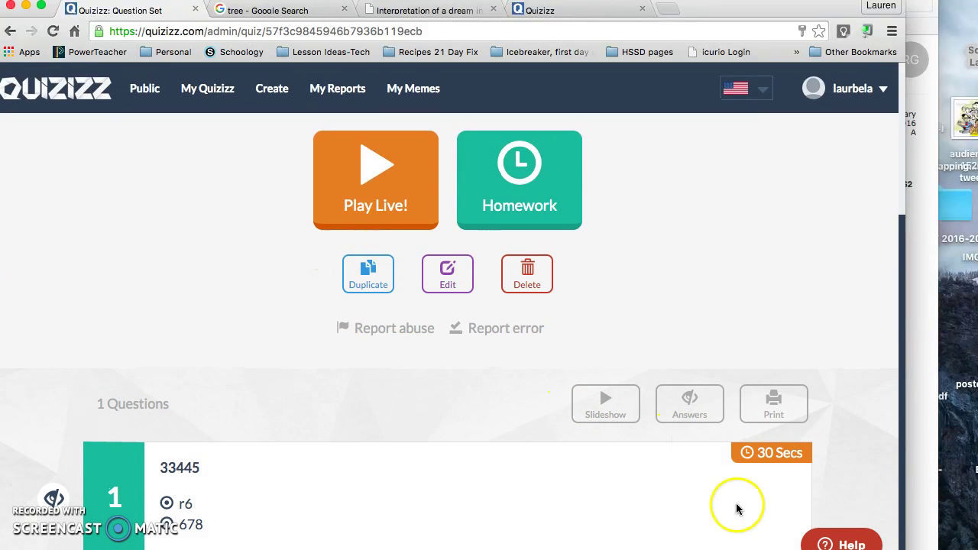
{"action": "left_click", "coordinate": [747, 406]}
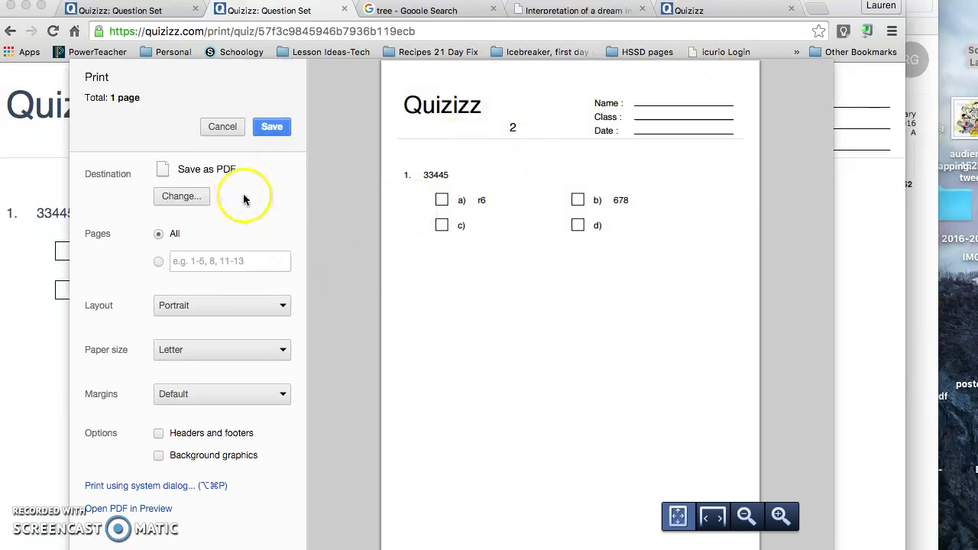
{"action": "left_click", "coordinate": [221, 130]}
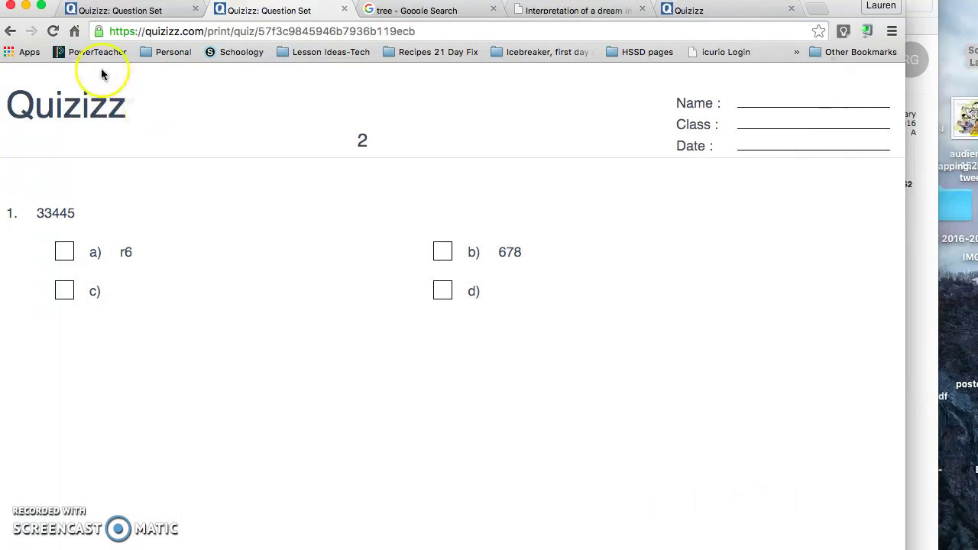
{"action": "left_click", "coordinate": [10, 28]}
{"action": "left_click", "coordinate": [220, 126]}
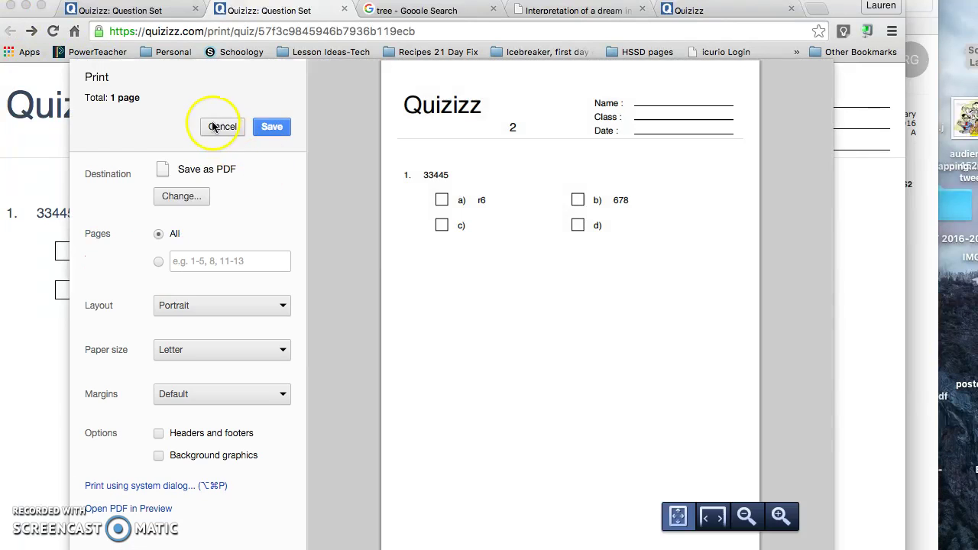
{"action": "left_click", "coordinate": [98, 15]}
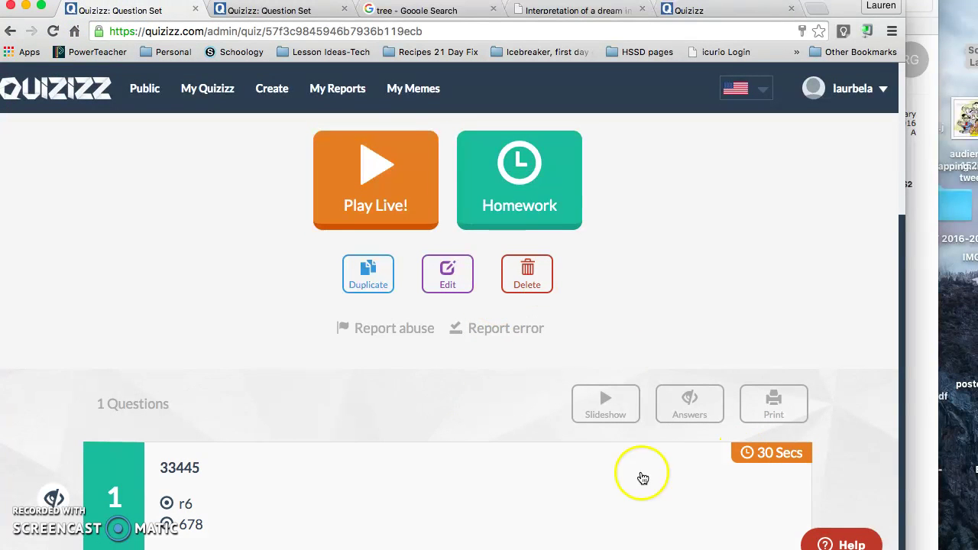